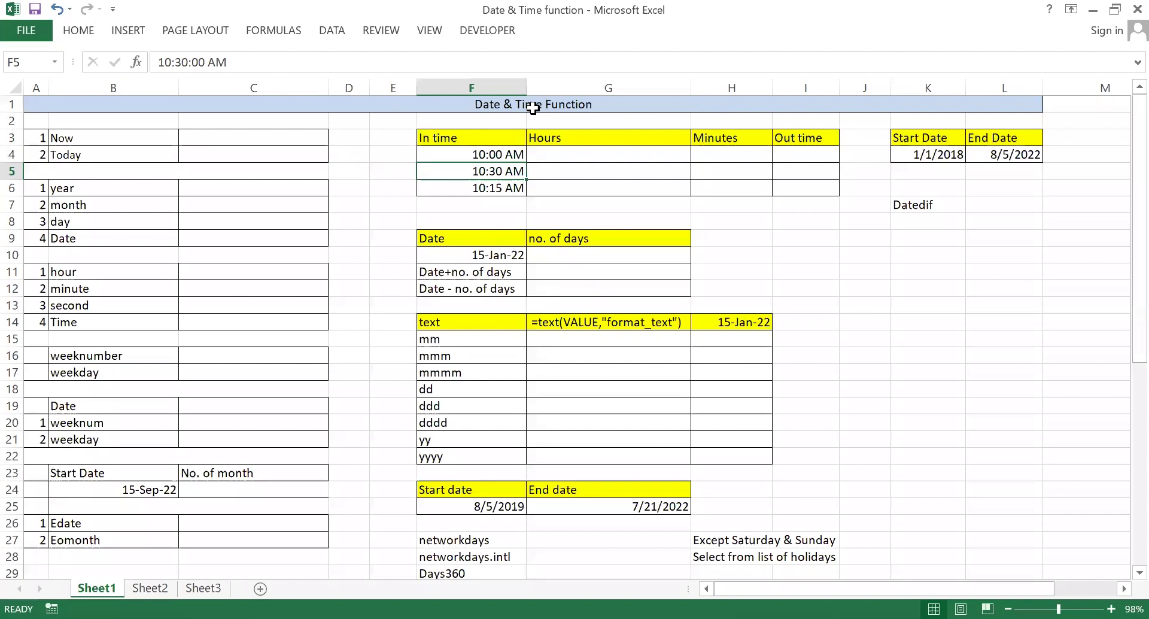
Step: Enter =NOW() in C3 to show the current date and time 12/25/2022 13:15
click(531, 107)
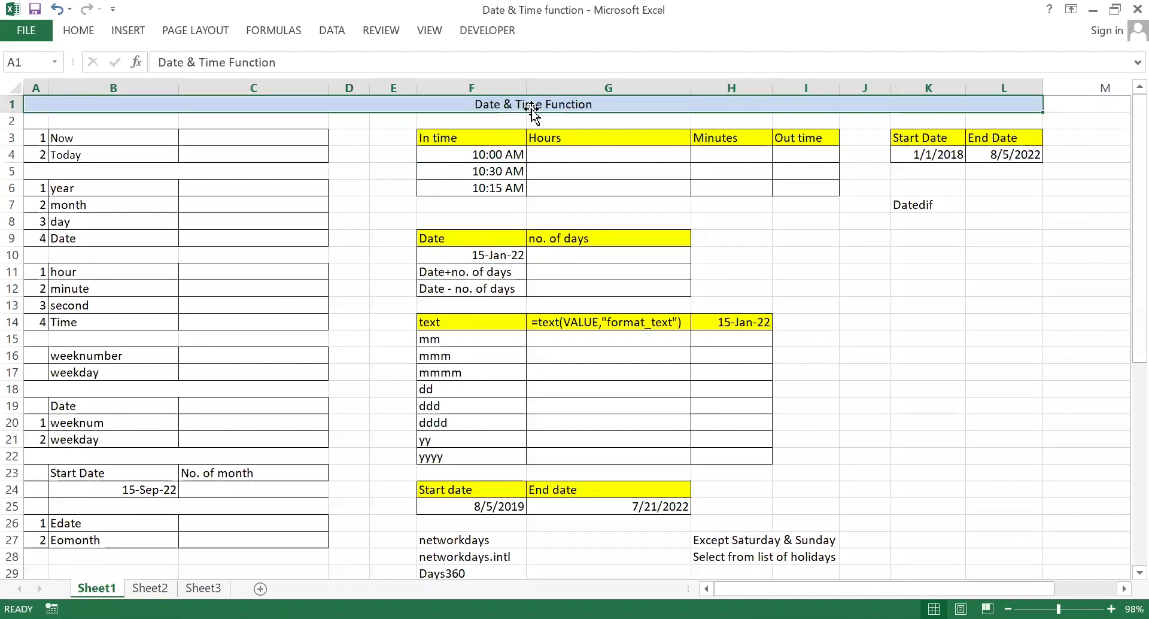
click(274, 137)
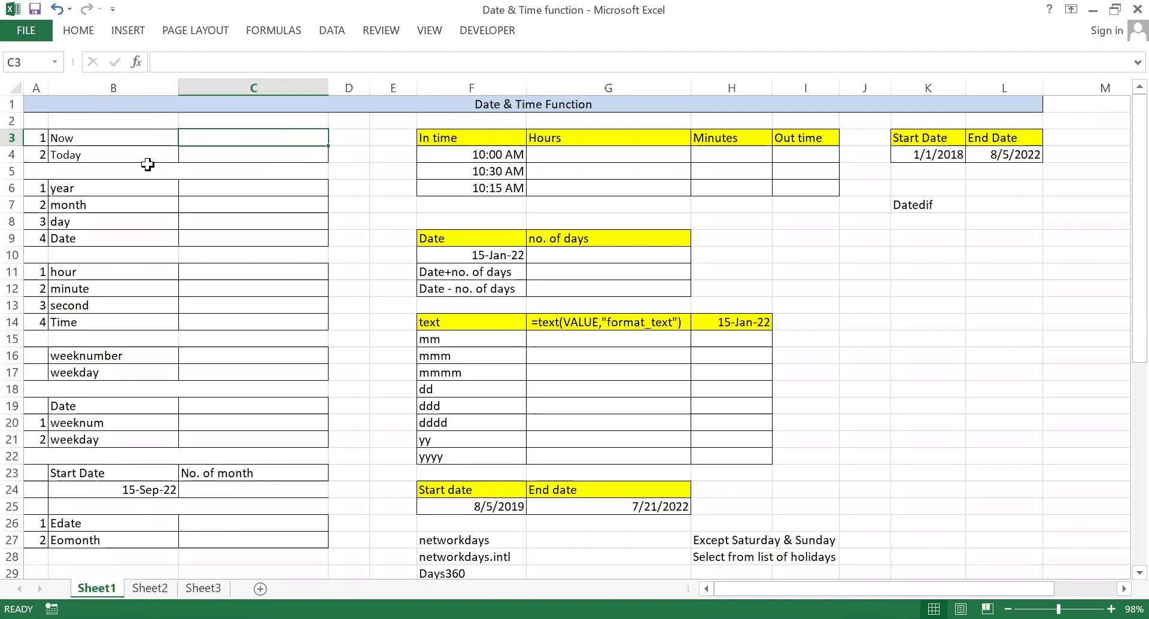
text(=)
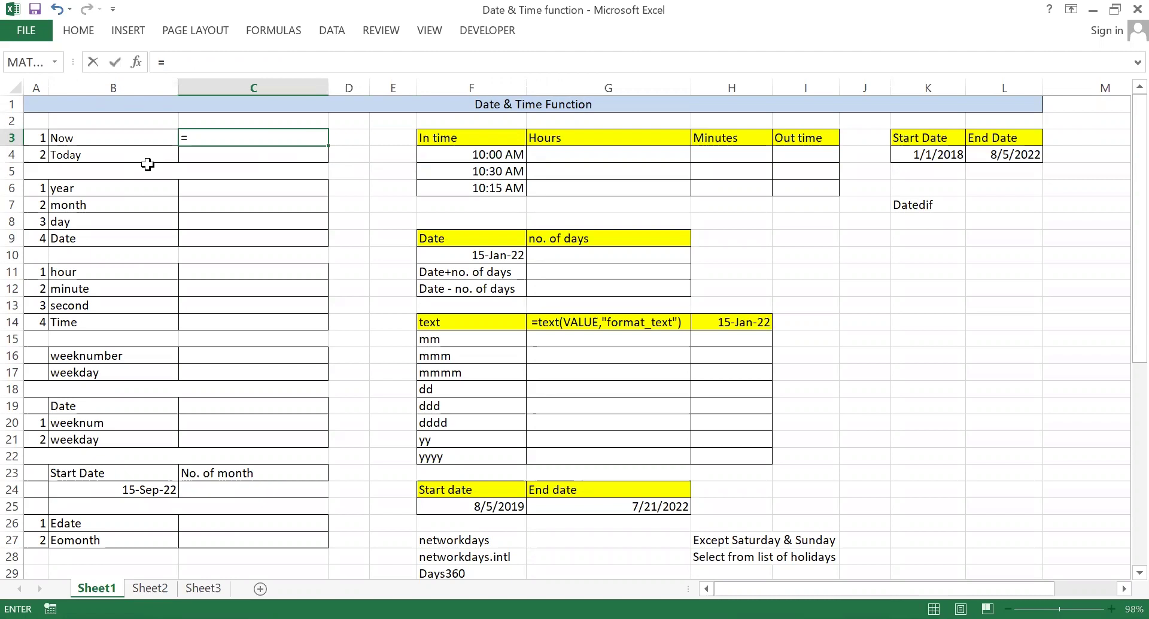
text(now())
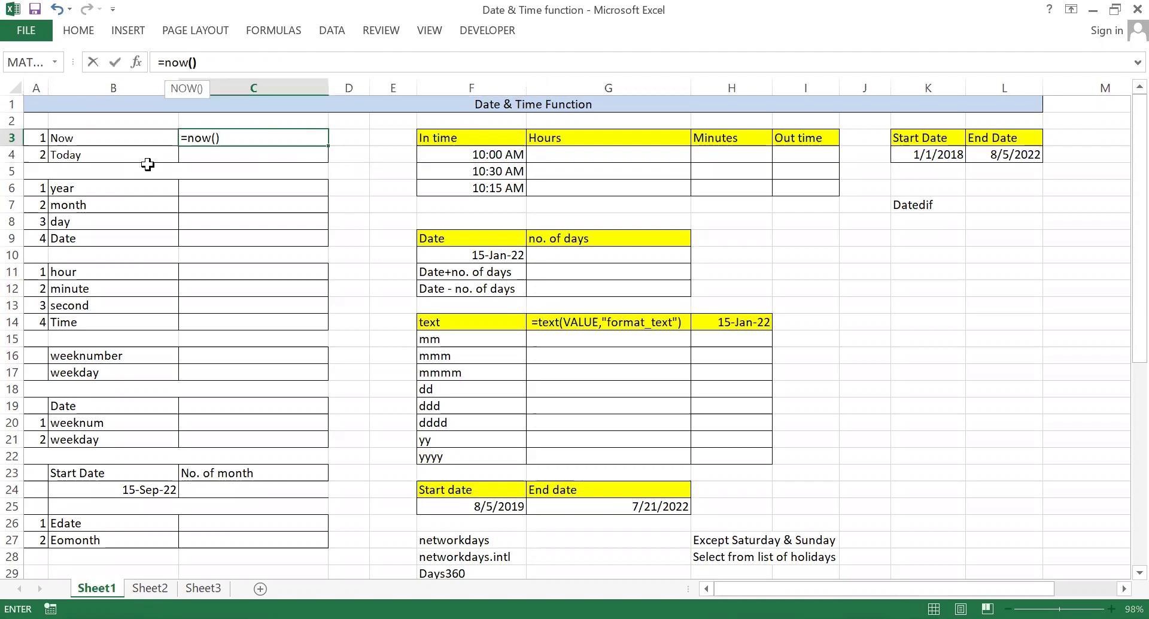
key(Return)
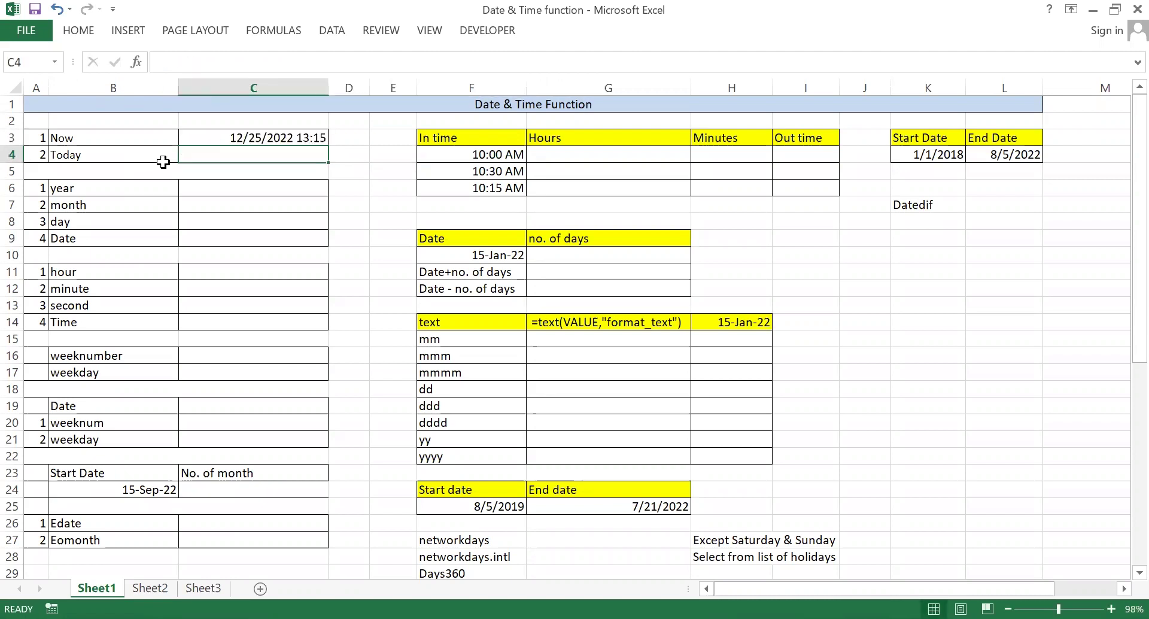
click(228, 137)
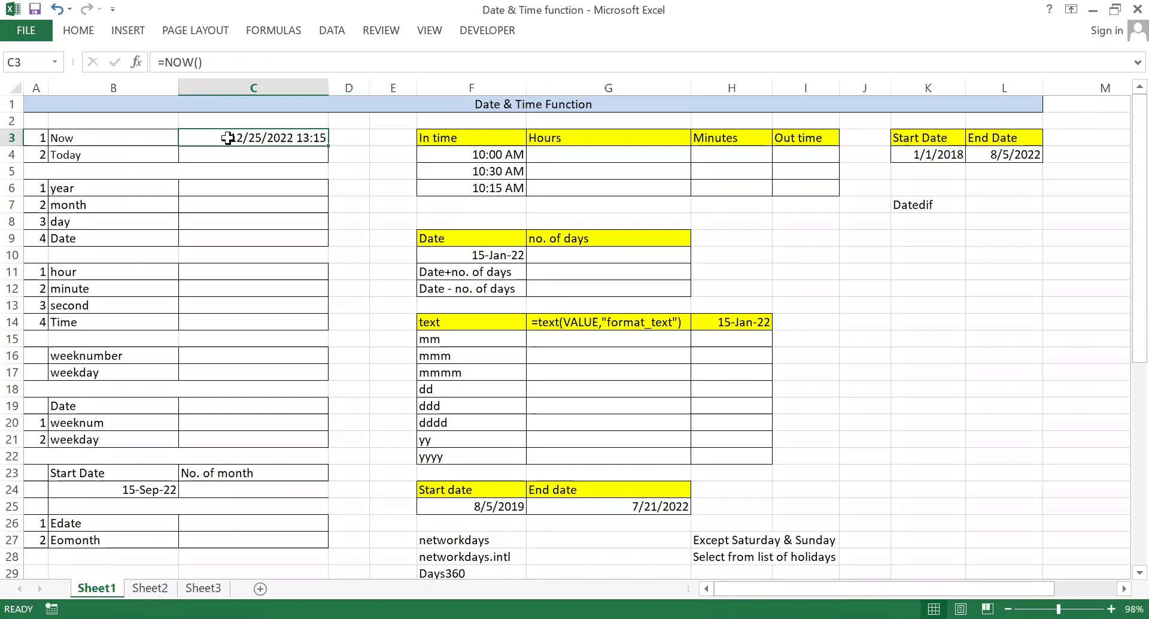
Step: Enter =TODAY() in C4 to show today's date 12/25/2022
click(274, 152)
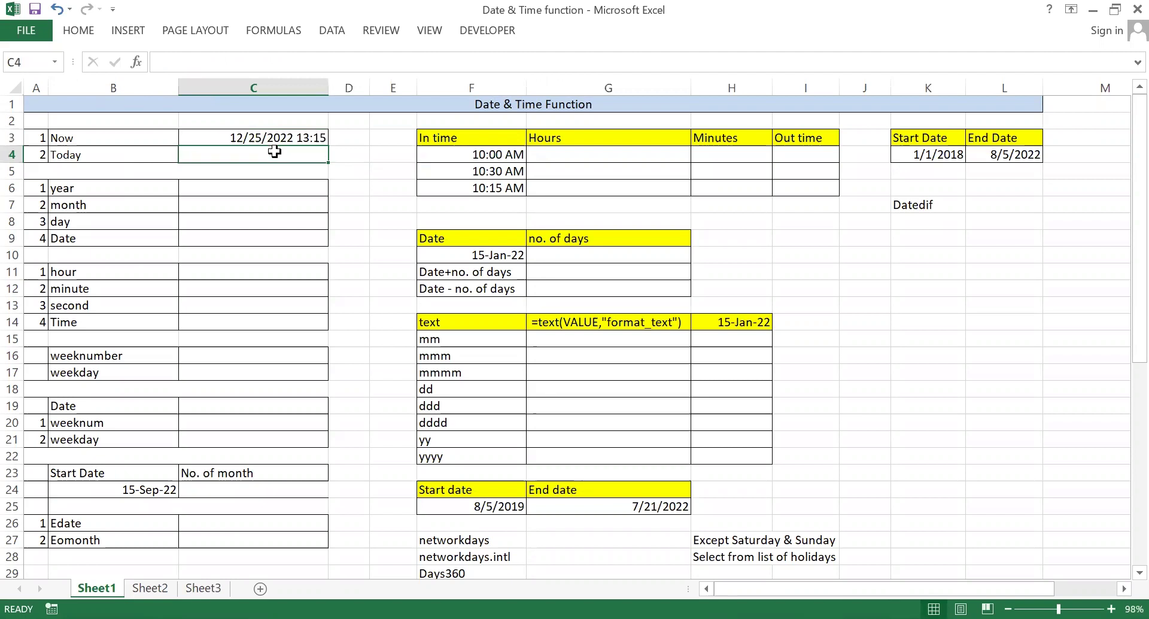
text(=)
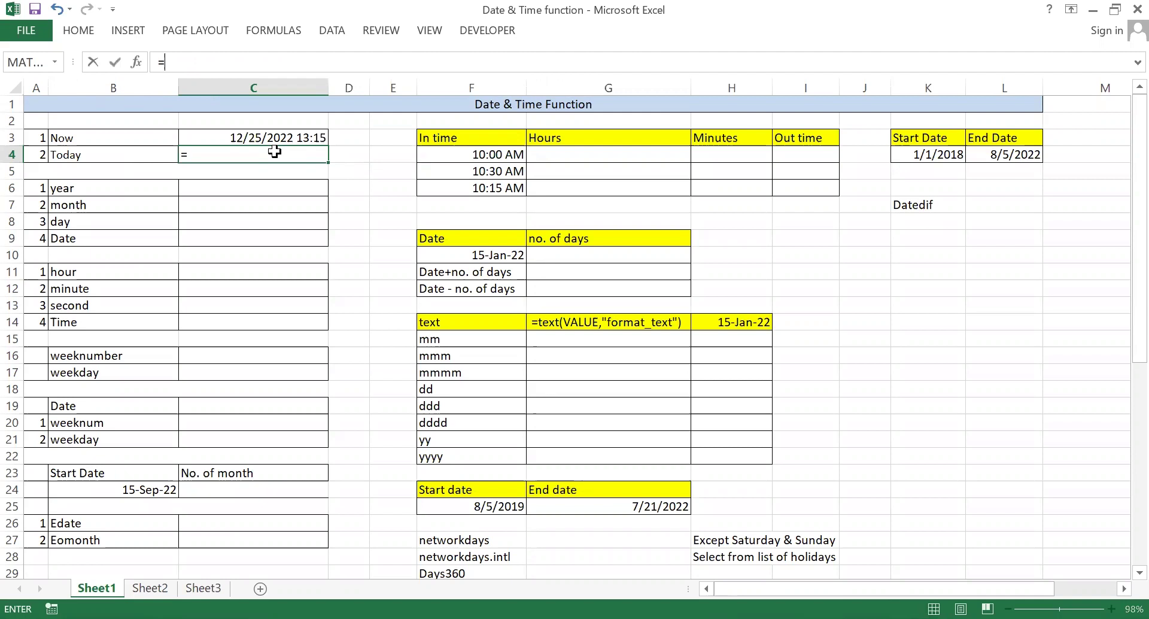
text(TODAY()
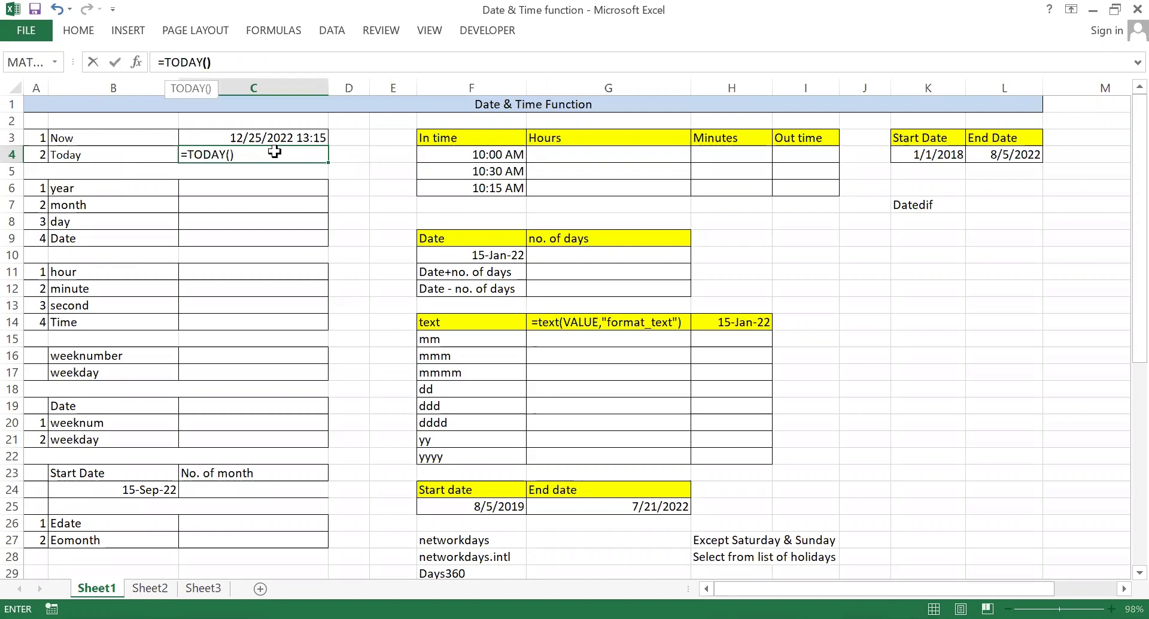
key(Return)
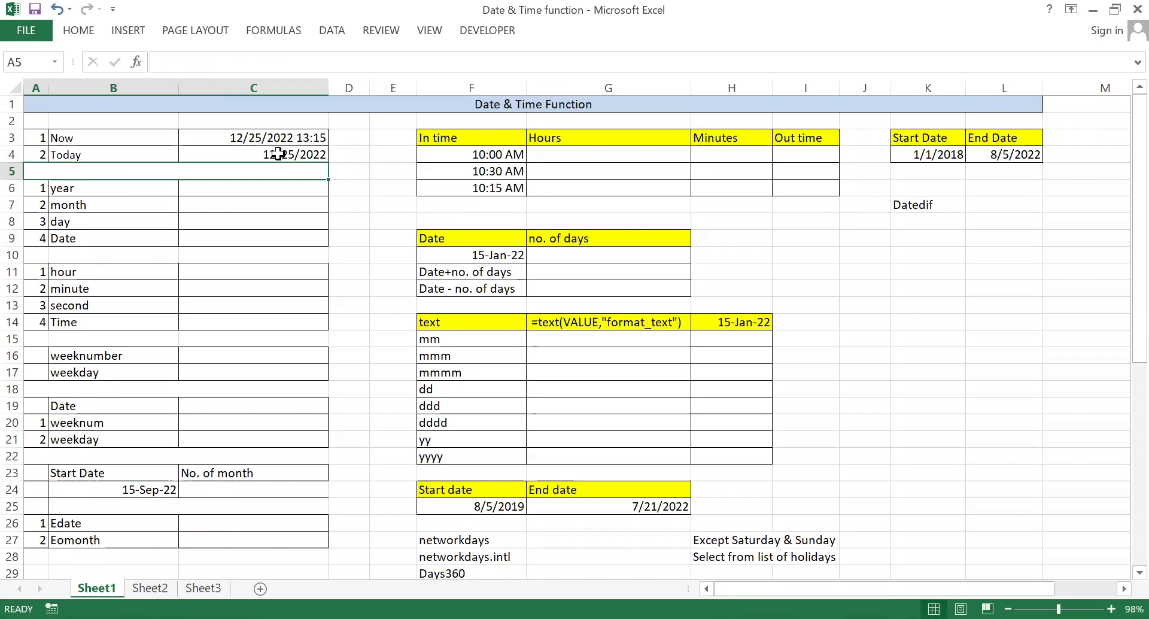
click(276, 153)
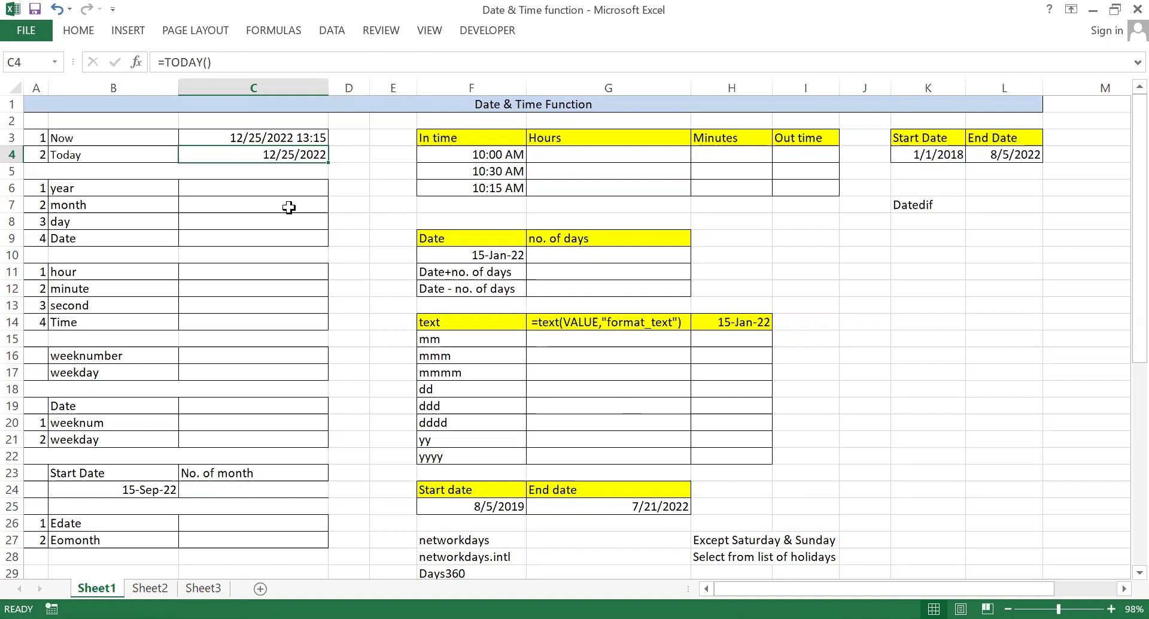
click(252, 138)
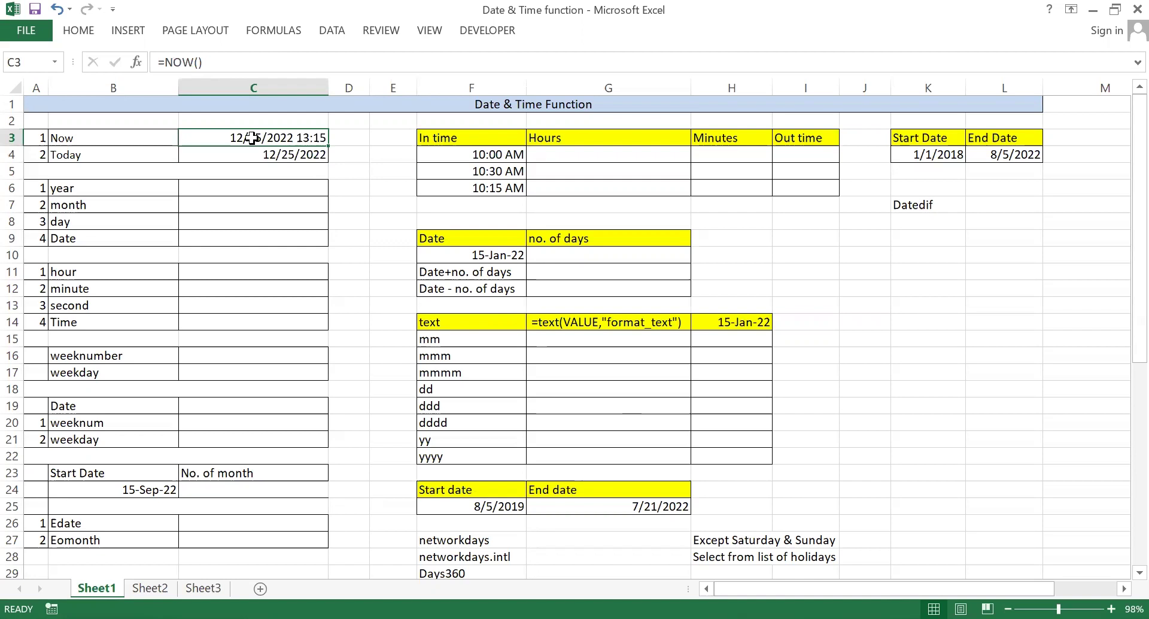
click(238, 187)
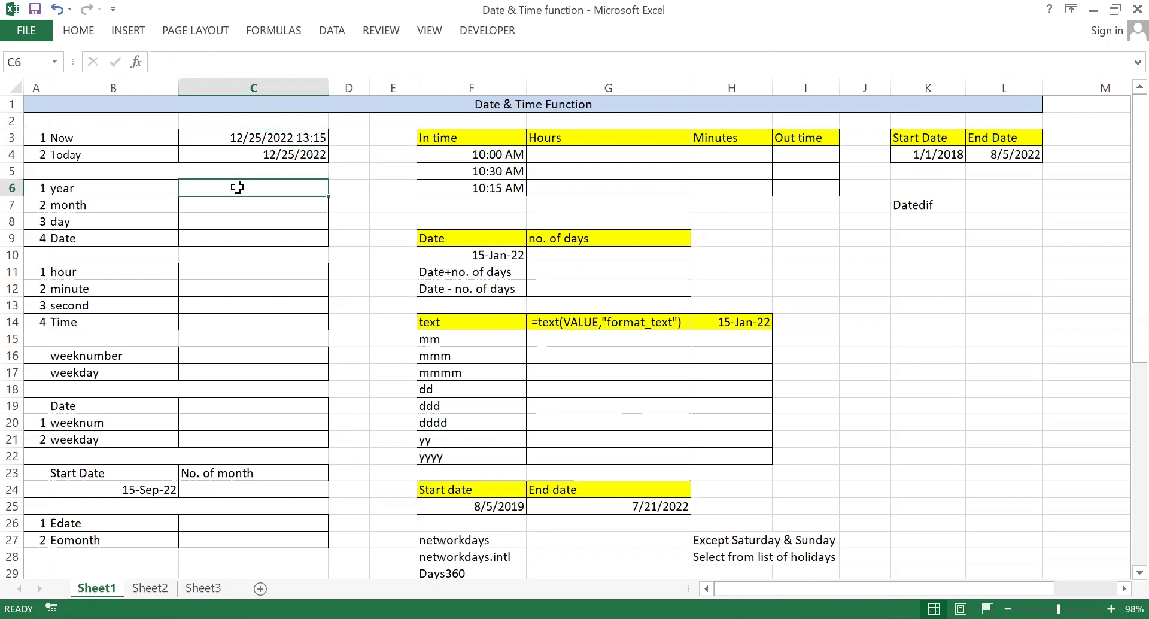
click(264, 153)
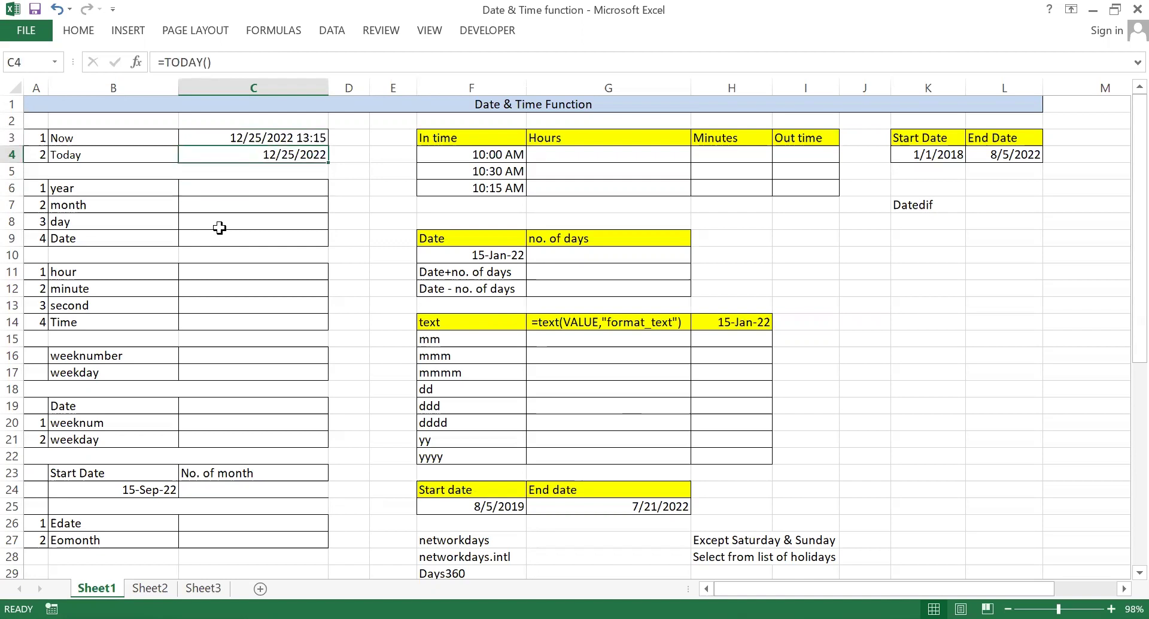
click(221, 192)
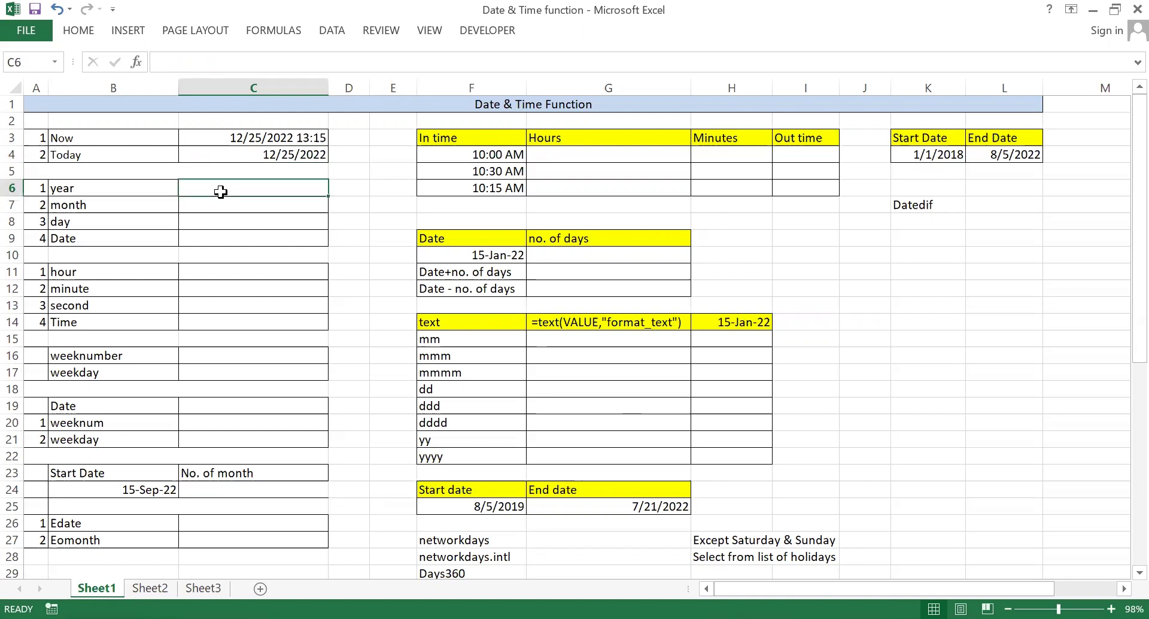
click(271, 158)
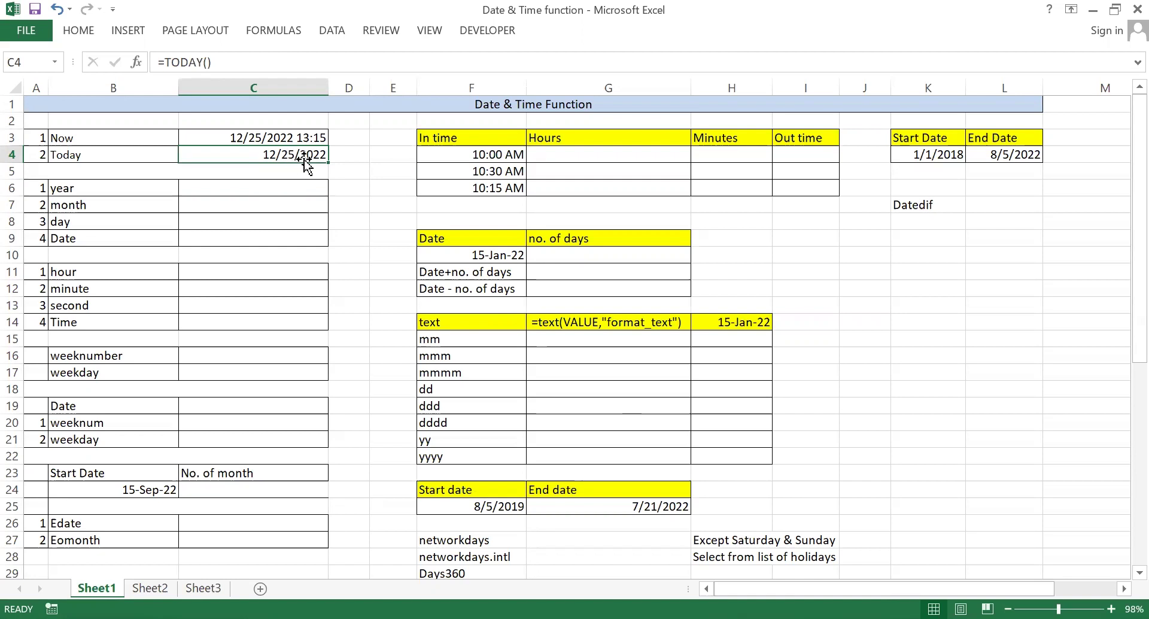
Step: Enter =YEAR(C4) in C6, returning 2022
click(251, 193)
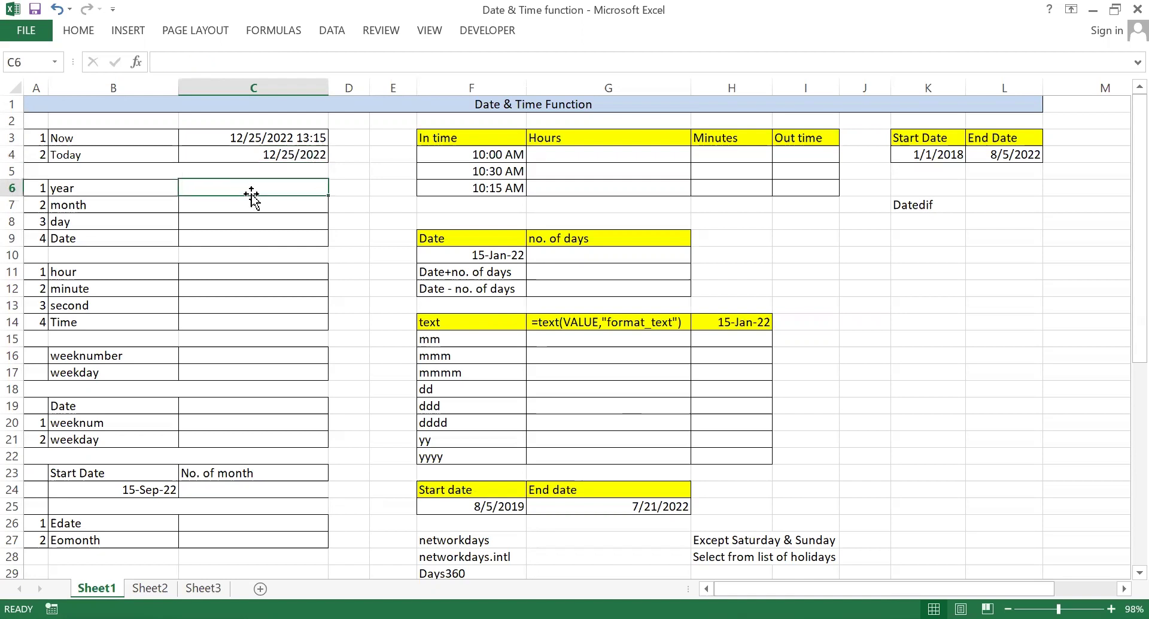
text(=)
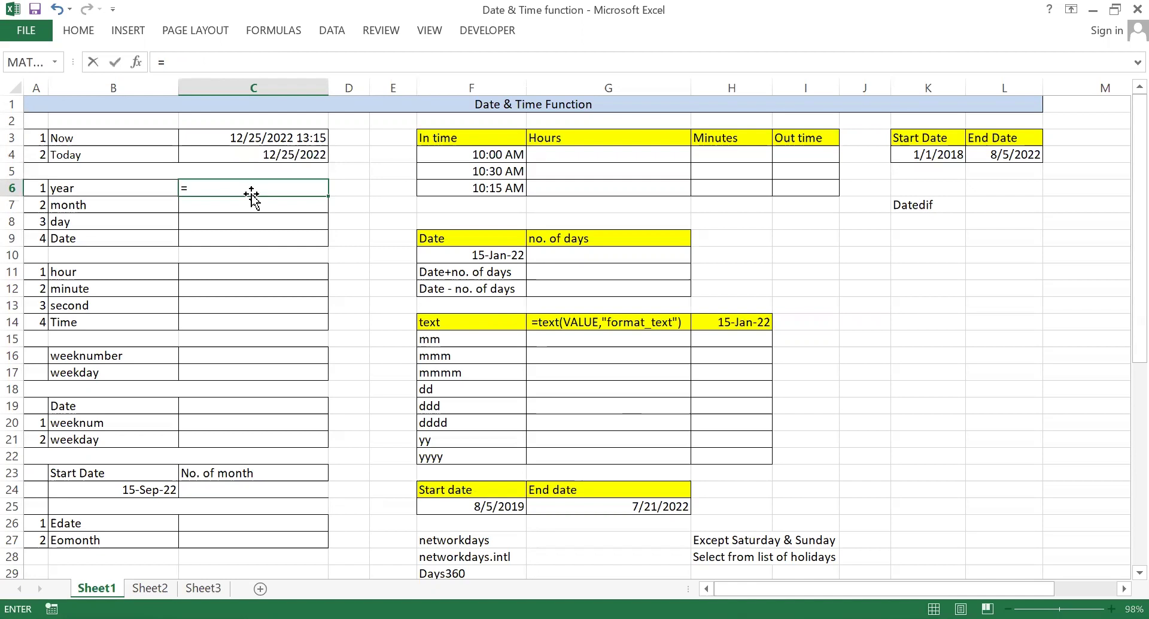
text(year)
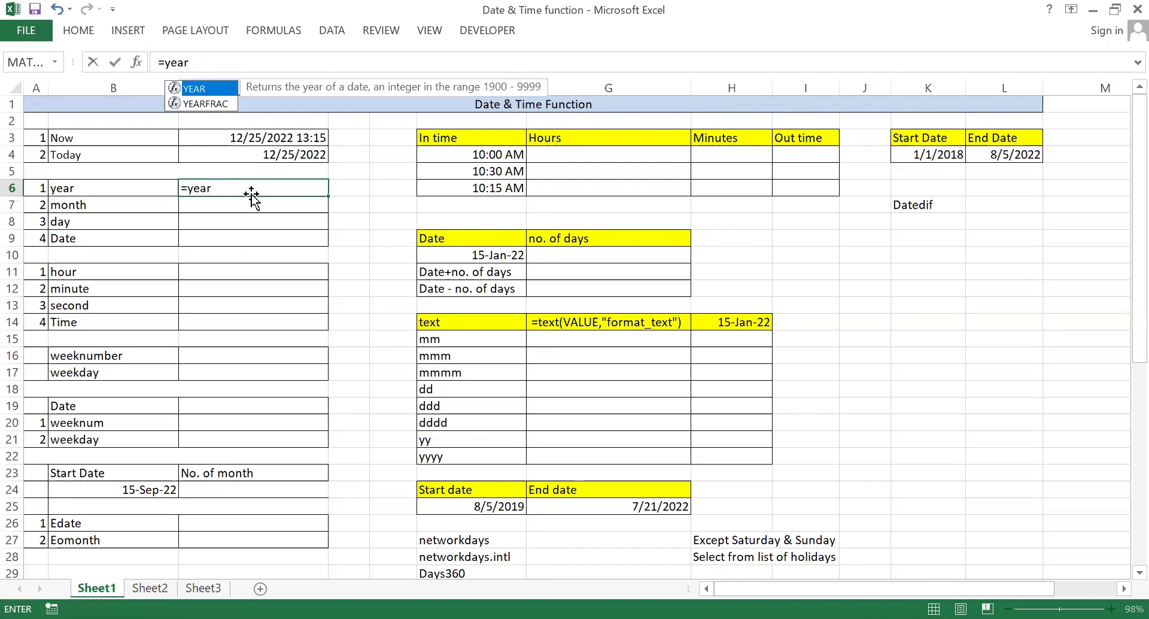
key(Tab)
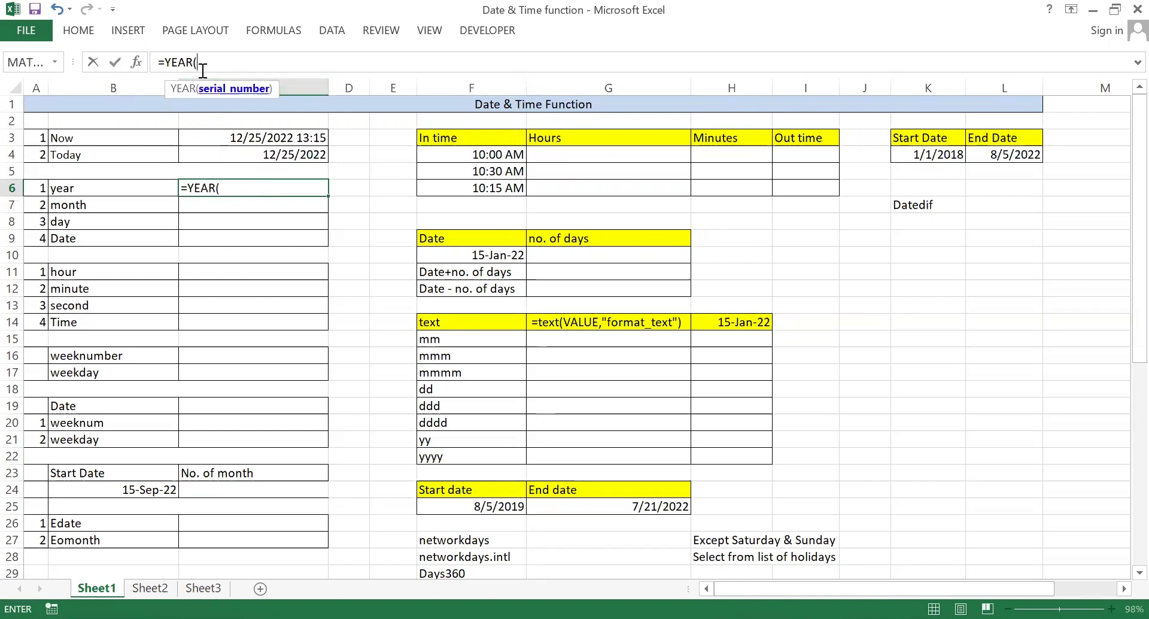
click(272, 155)
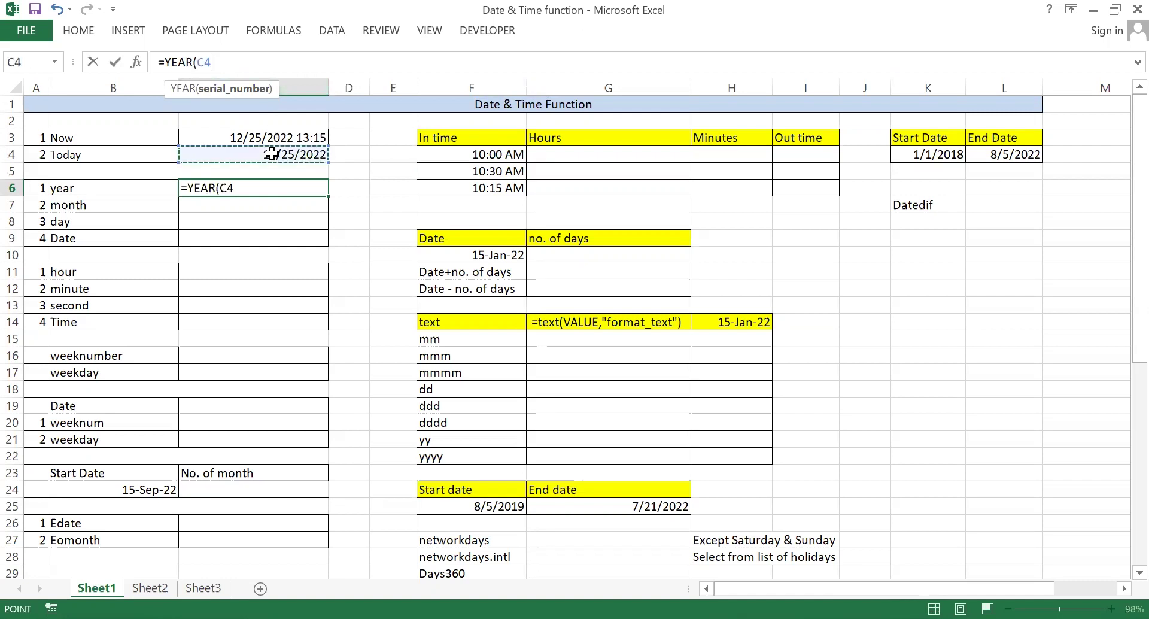
text())
key(Return)
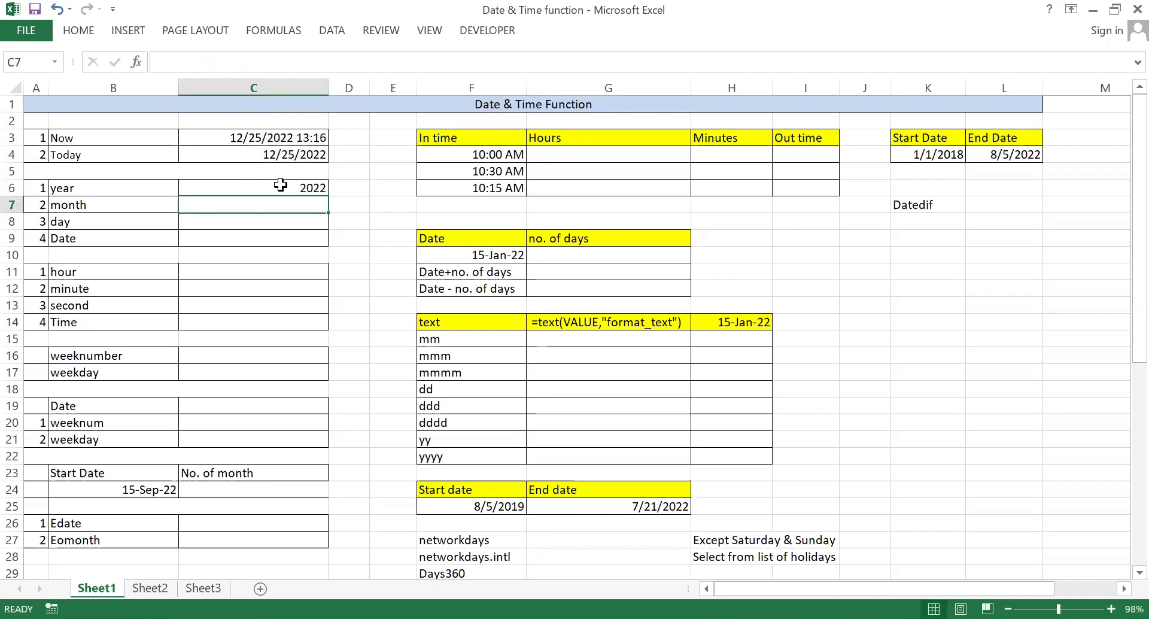
click(280, 184)
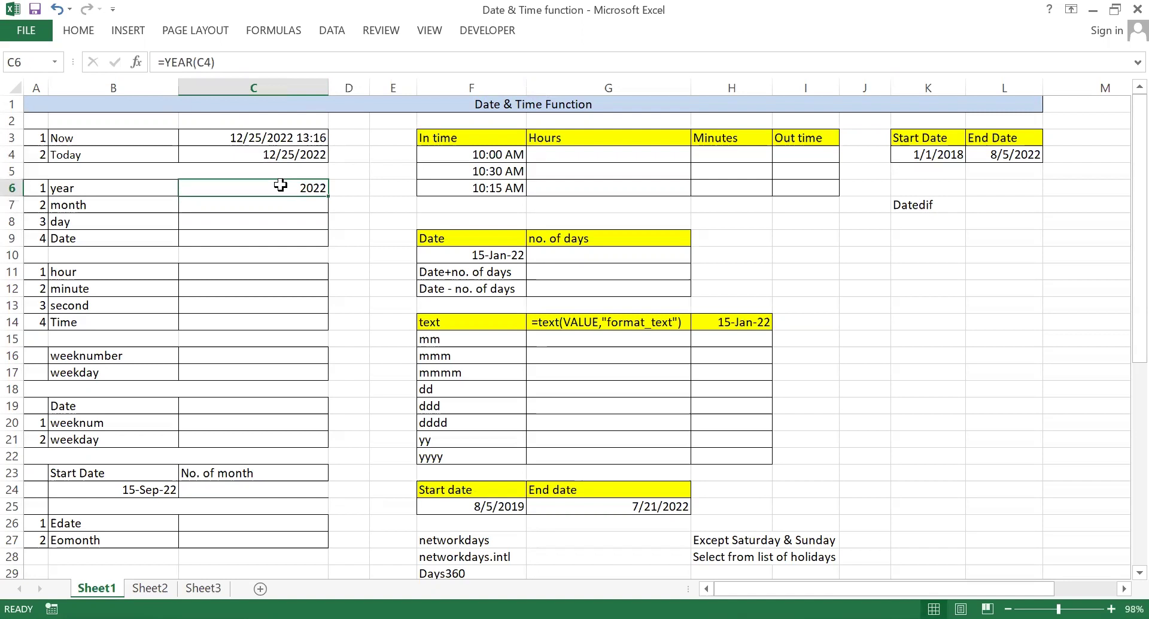
Step: Enter =MONTH(C4) in C7, returning 12
click(276, 205)
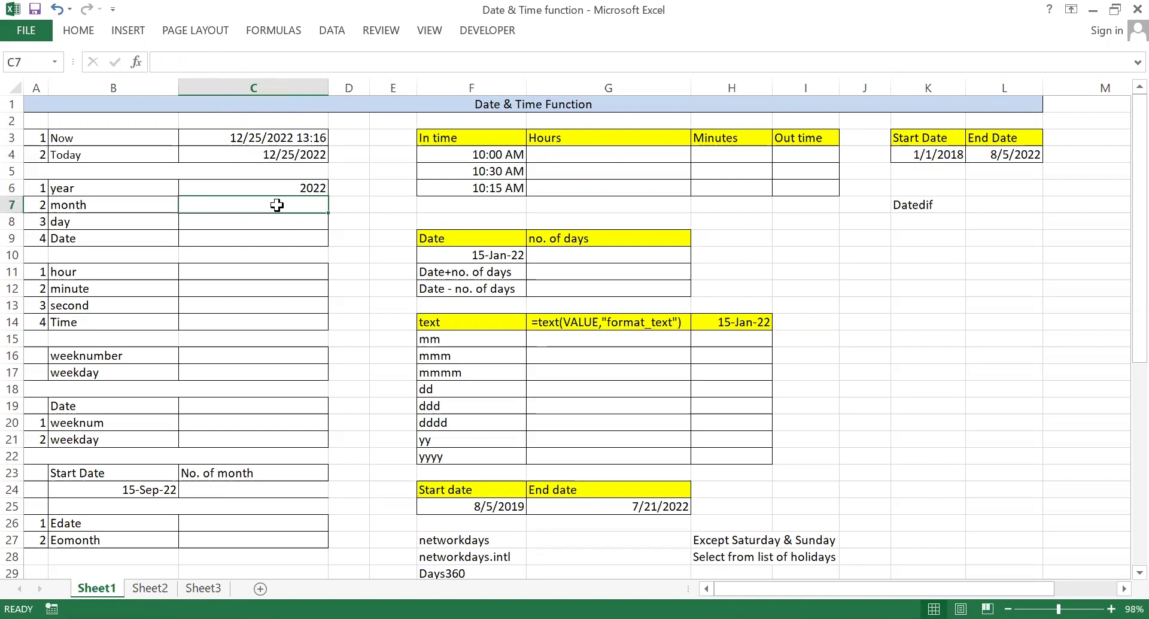
text(=)
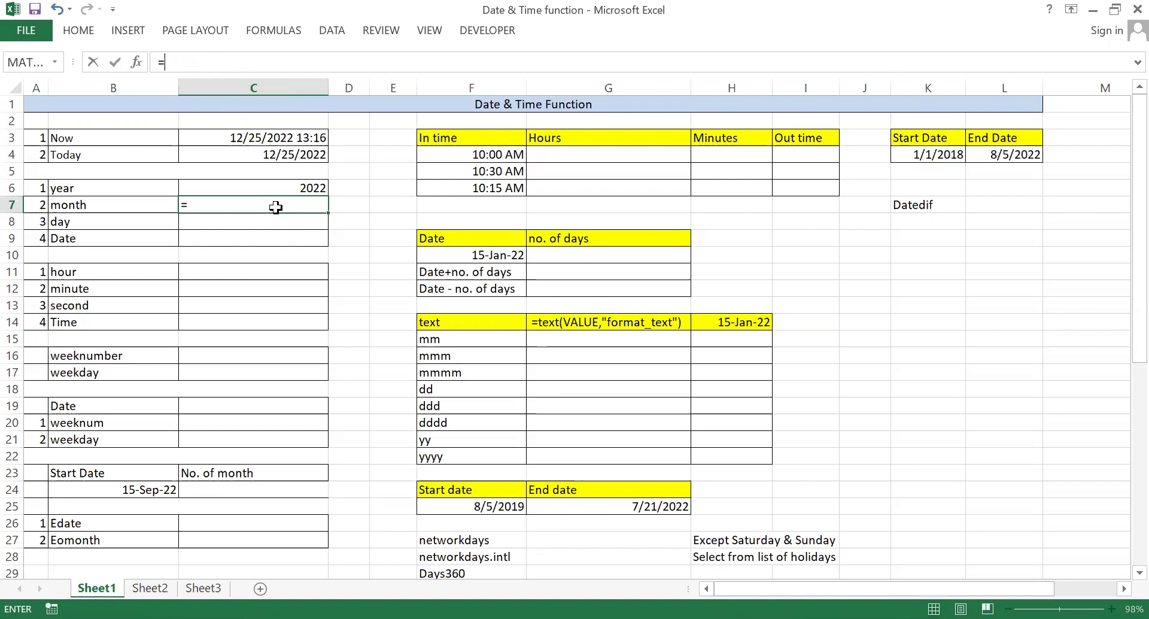
text(MONTH()
click(280, 155)
text())
key(Return)
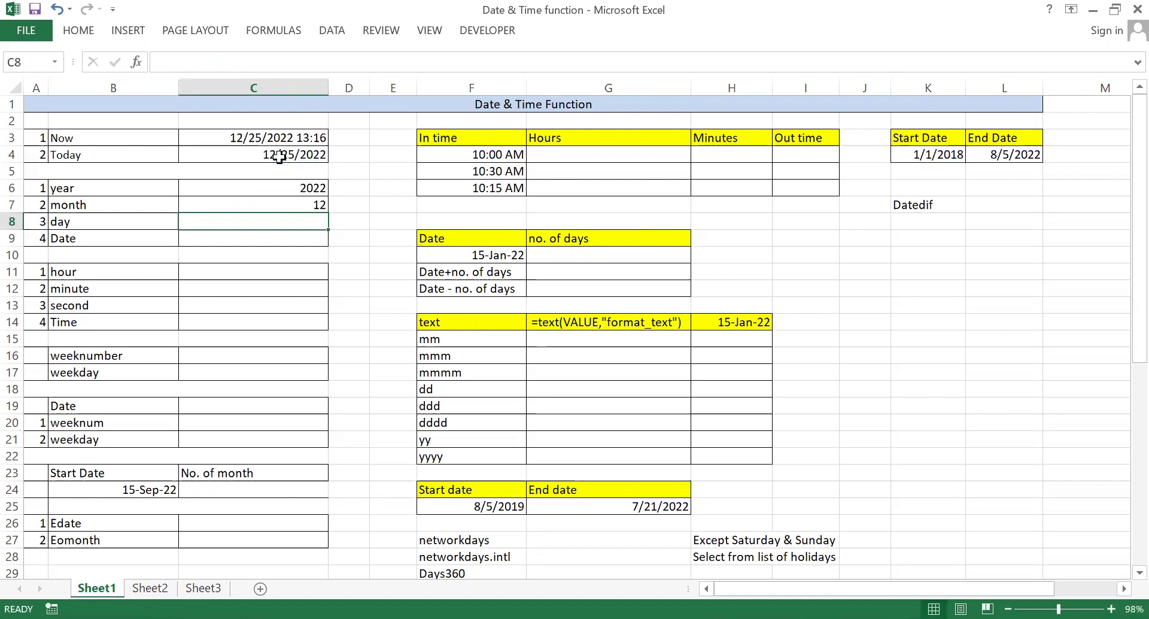
Step: Enter =DAY(C4) in C8, returning 25
text(=)
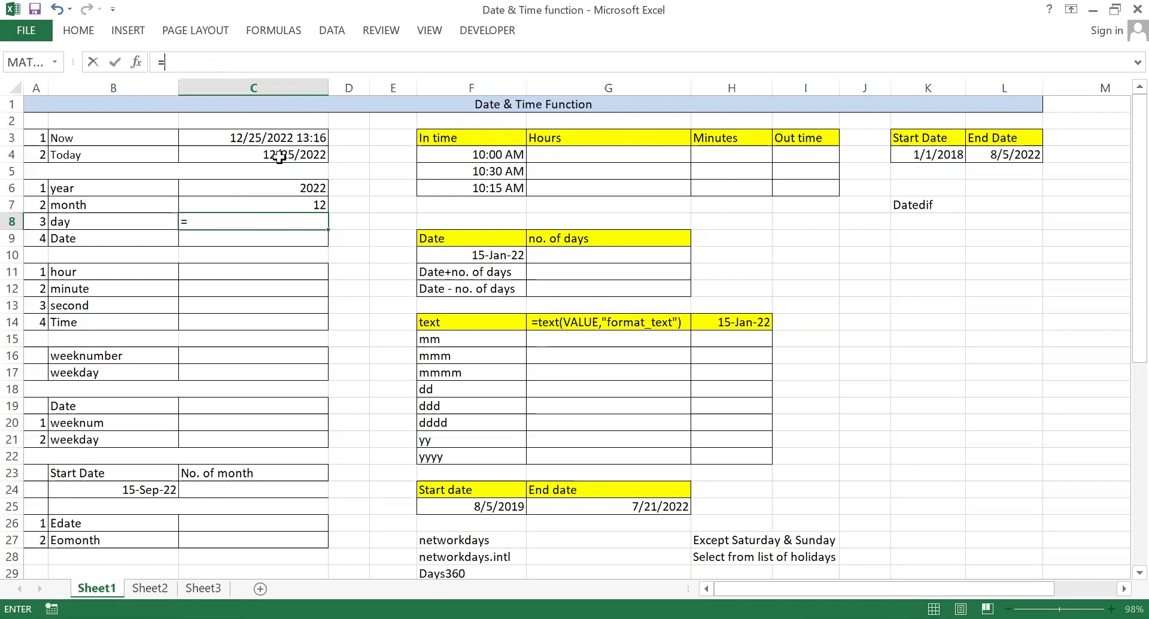
text(DAY()
click(277, 155)
text())
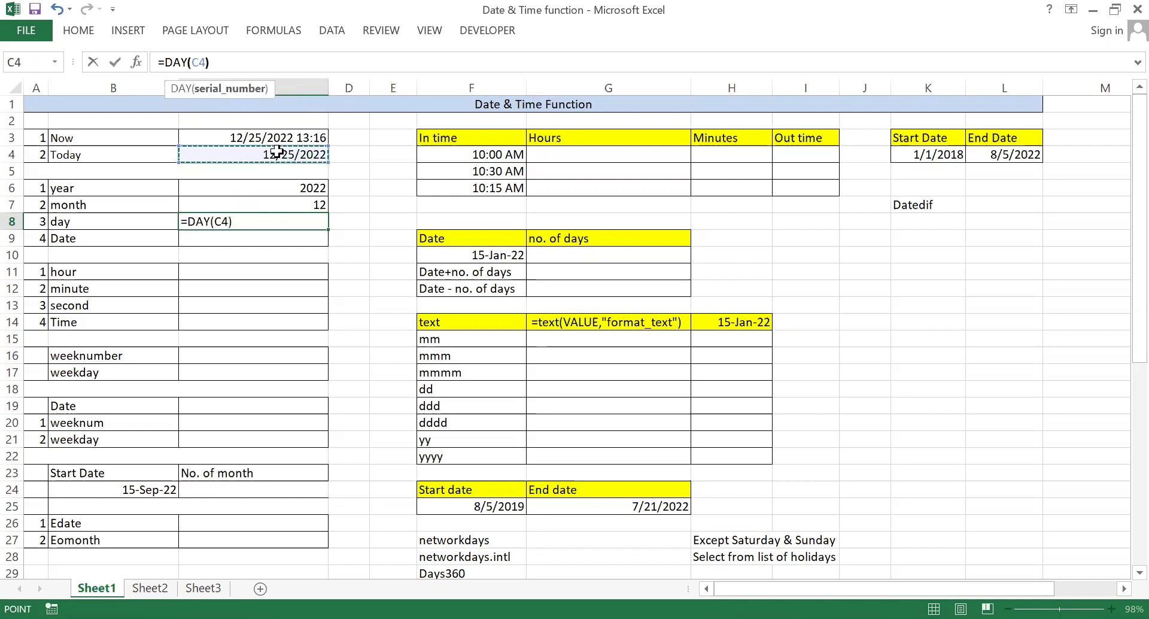
key(Up)
key(Up)
key(Up)
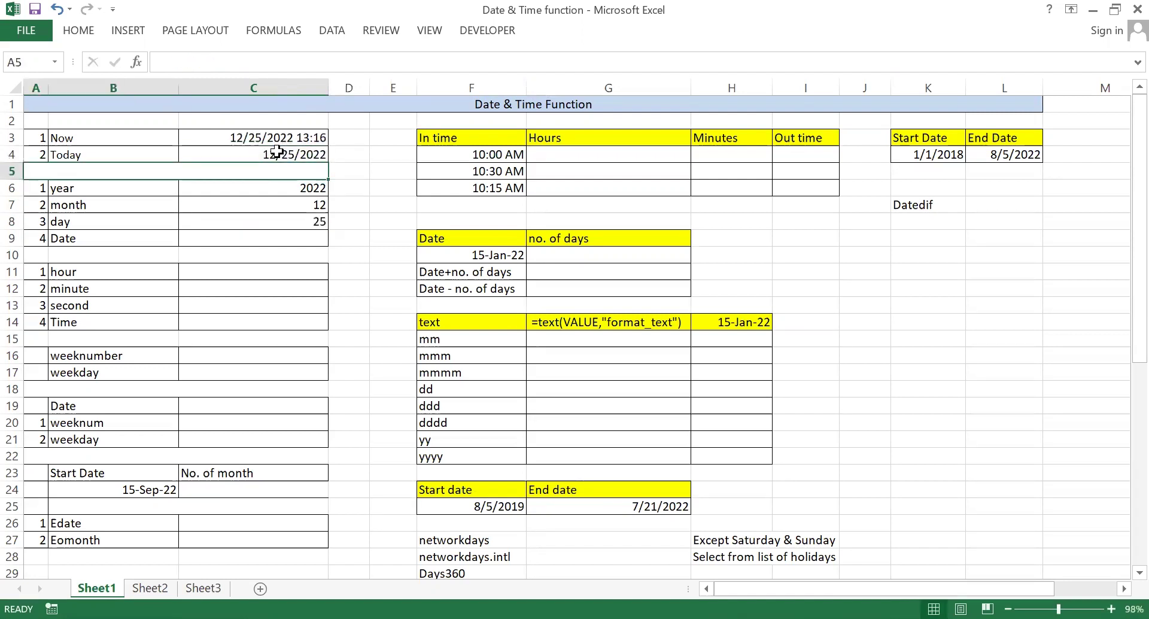
click(287, 216)
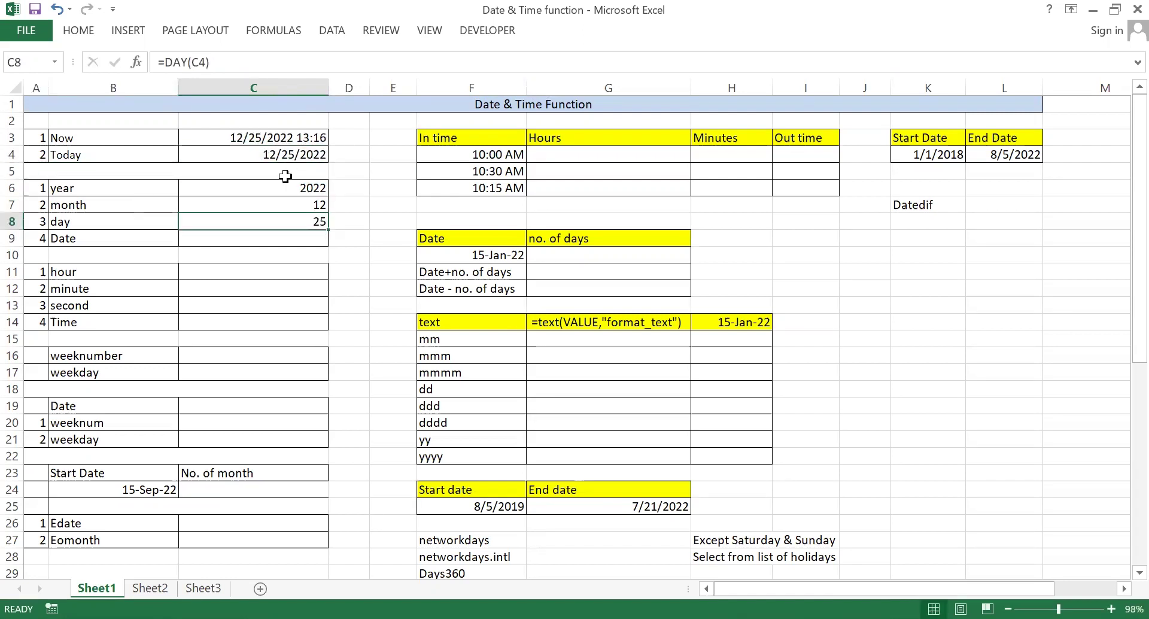
click(287, 241)
Step: Enter =DATE(C6,C7,C8) in C9 so it shows 12/25/2022
text(=)
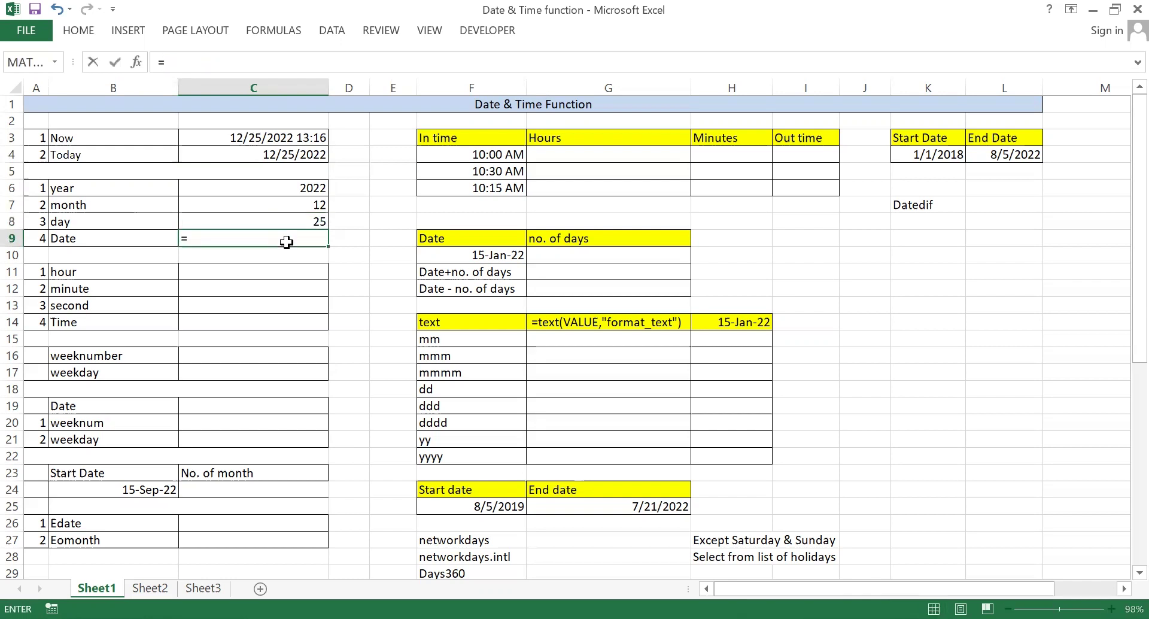
text(DATE()
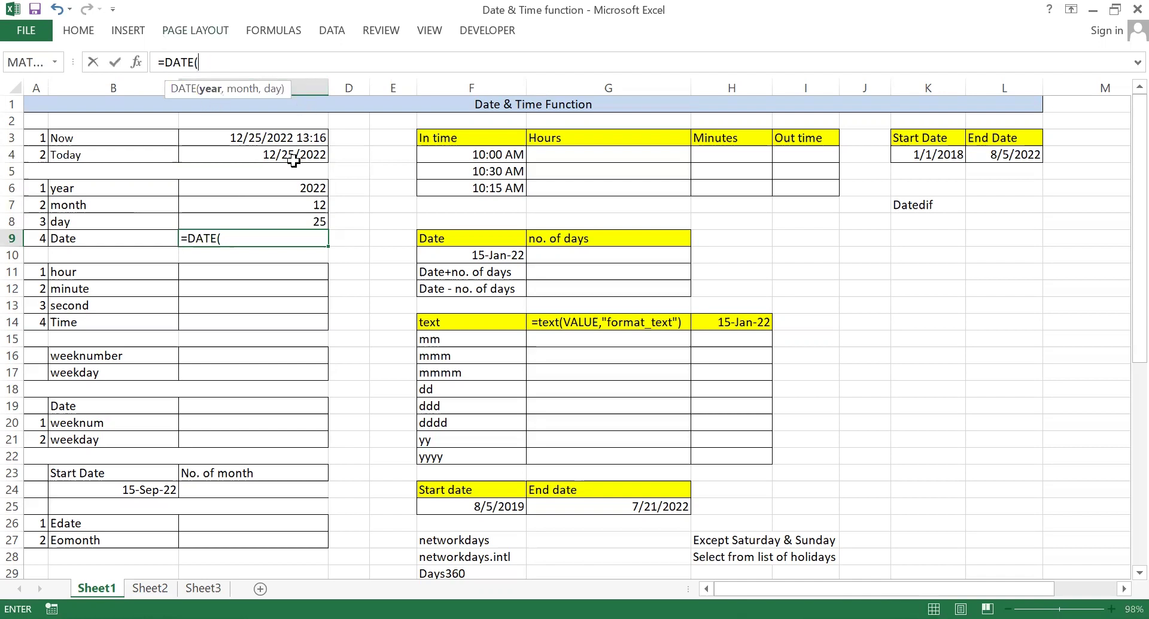
click(274, 187)
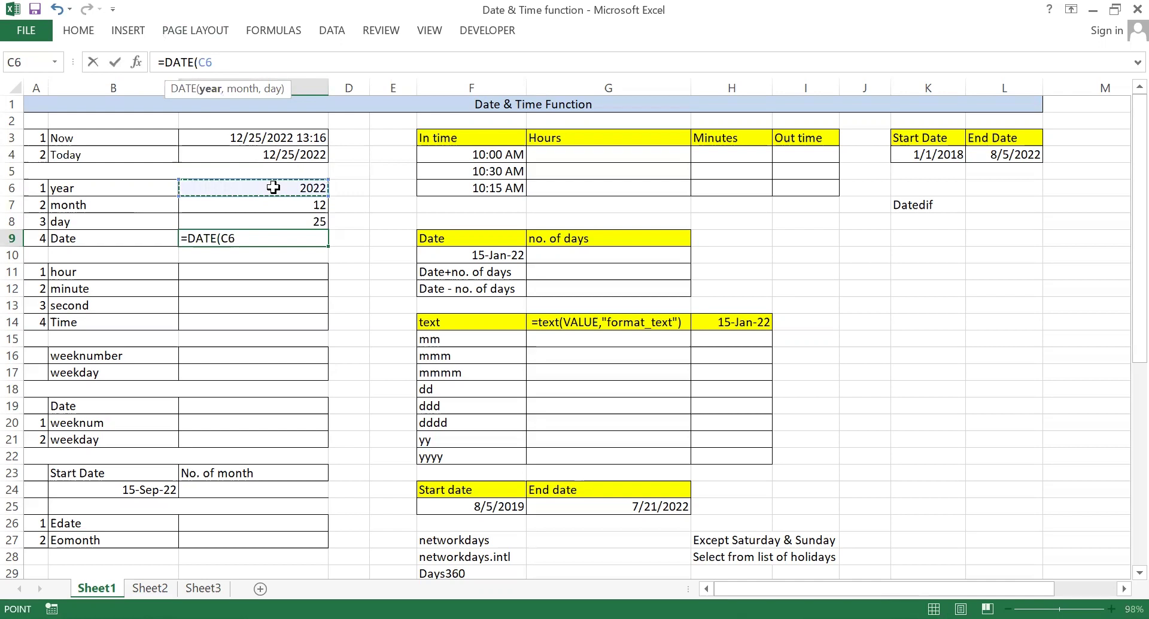
text(,)
click(282, 203)
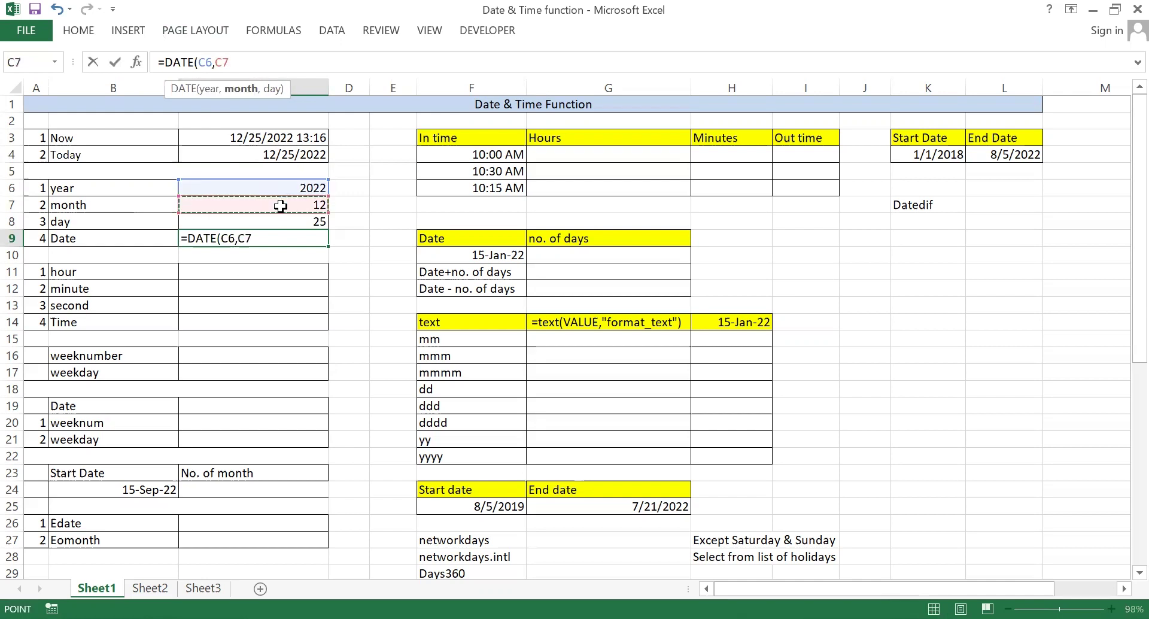
text(,)
click(290, 221)
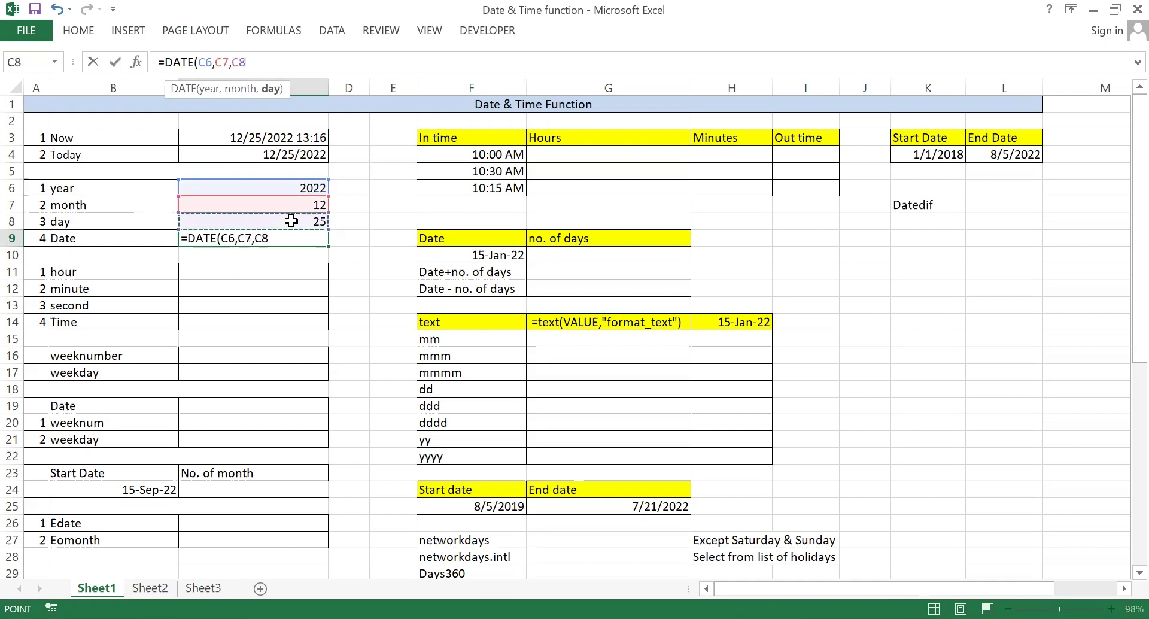
key(Return)
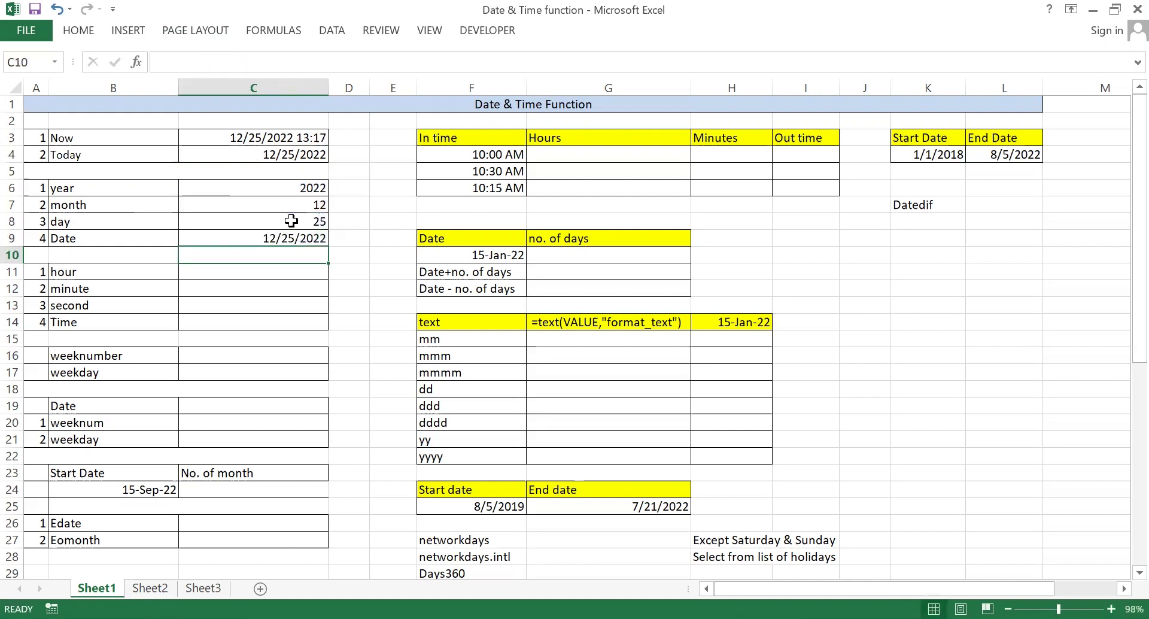
click(287, 237)
click(274, 190)
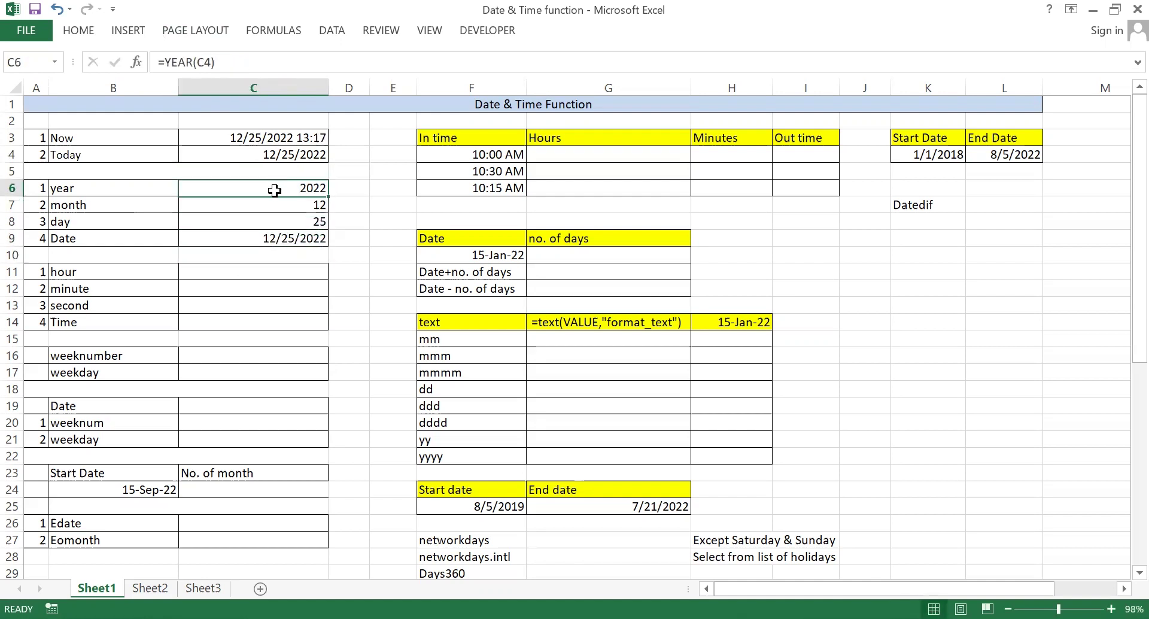
drag(274, 190, 275, 221)
click(262, 237)
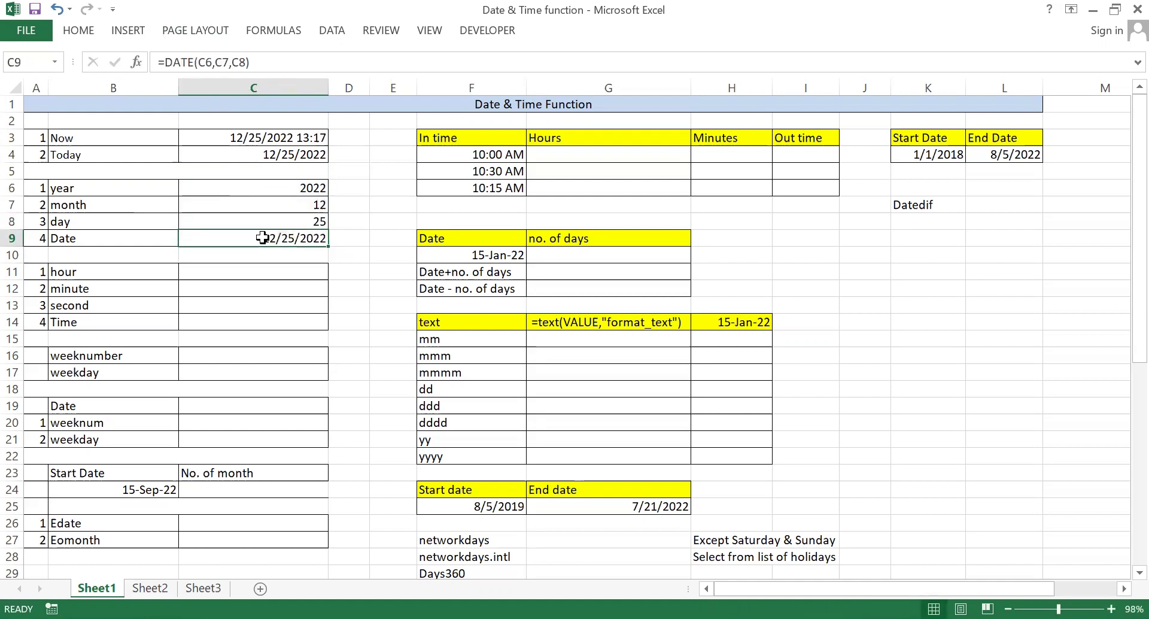
click(249, 272)
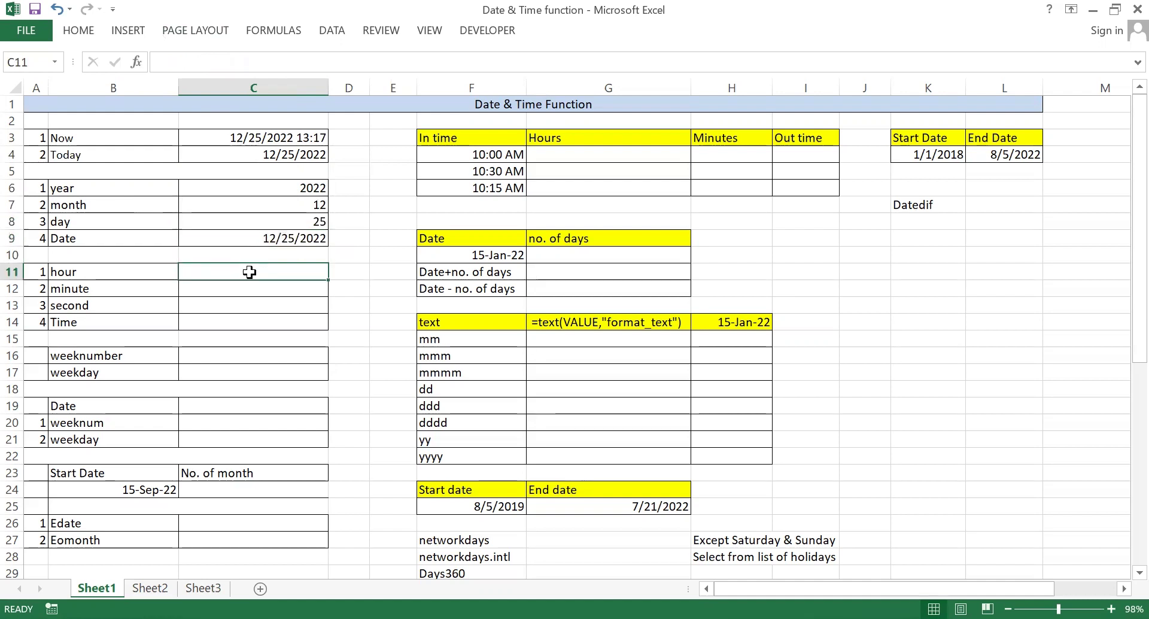
click(254, 139)
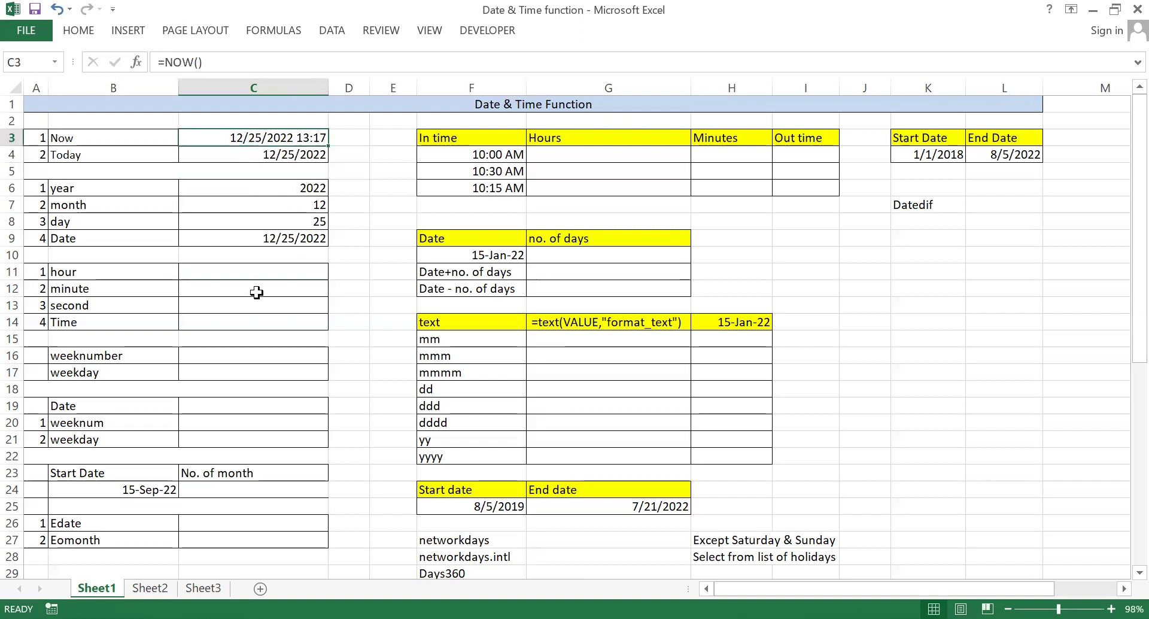
Step: Enter =HOUR(C3) in C11, returning 13
click(239, 272)
text(=)
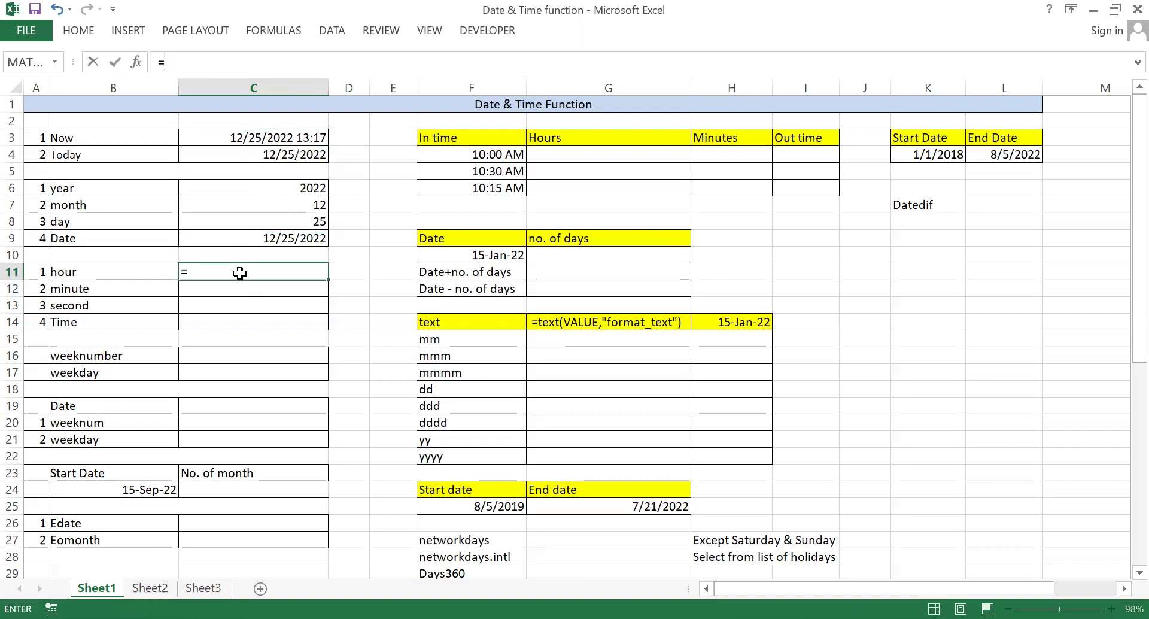
text(HOUR()
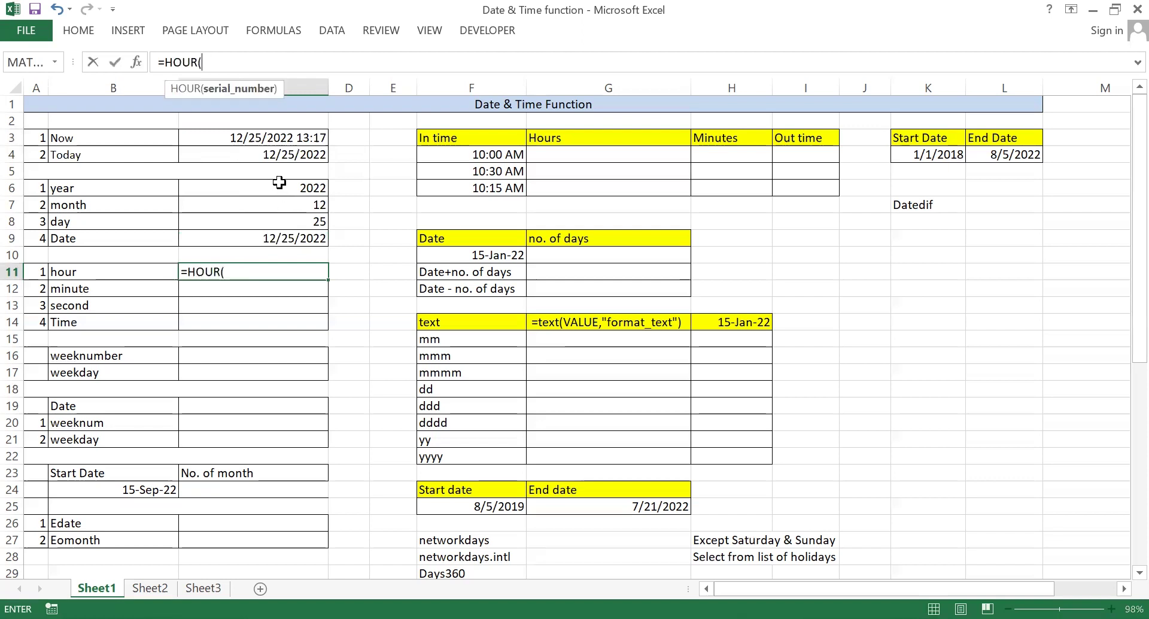
click(271, 139)
text())
key(Return)
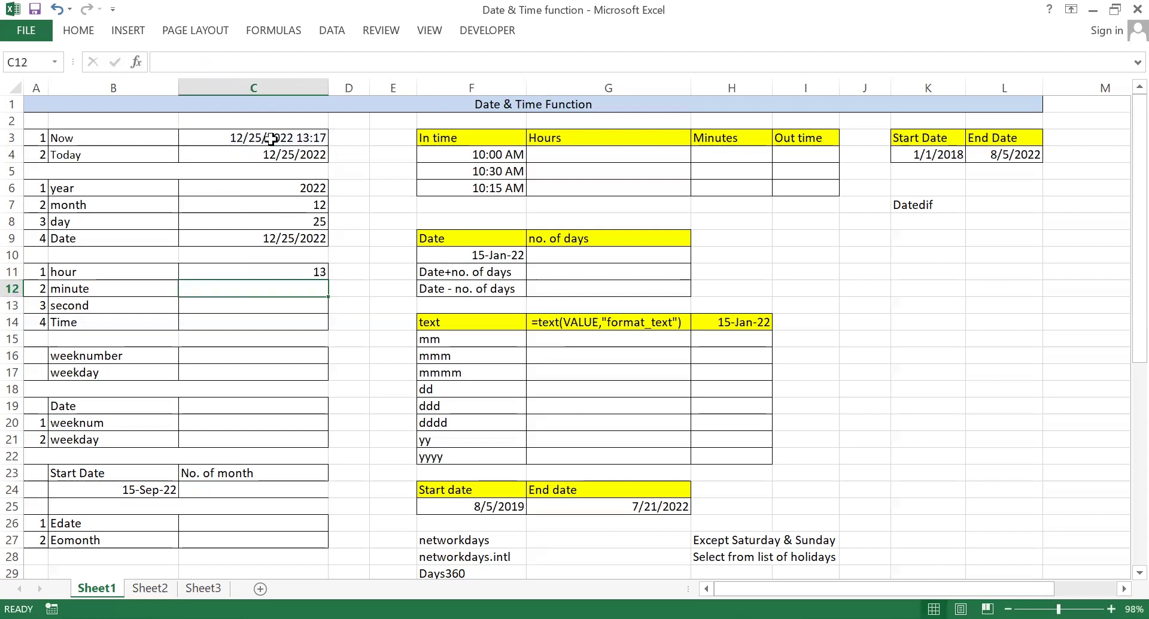
Step: Enter =MINUTE(C3) in C12, returning 18
text(=)
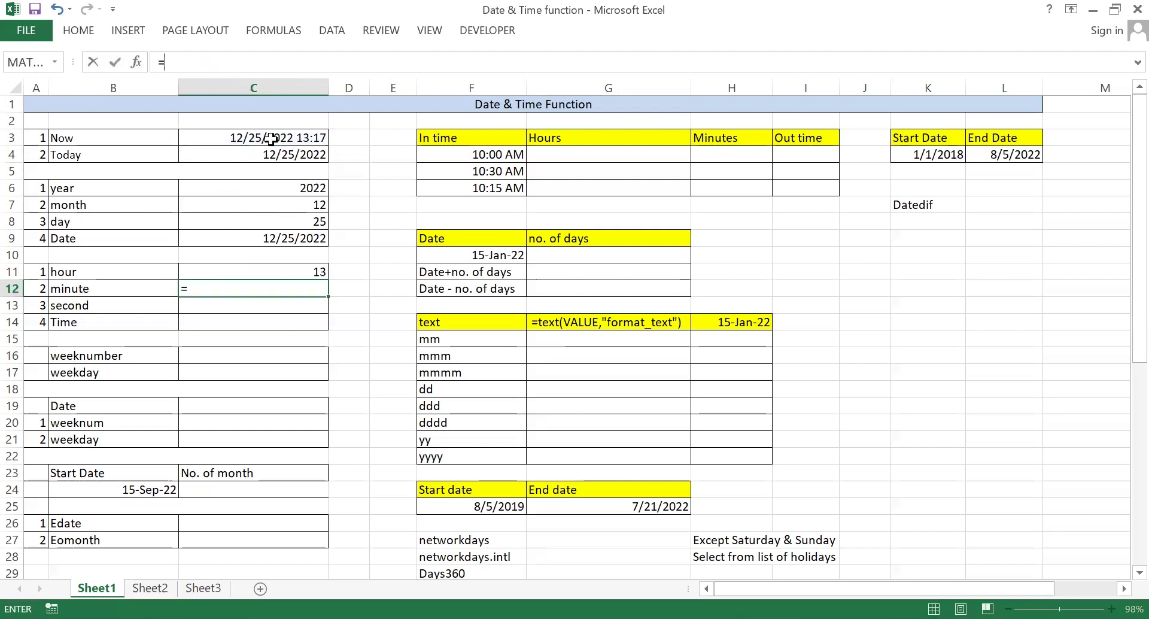
text(mint)
key(Tab)
click(277, 136)
text())
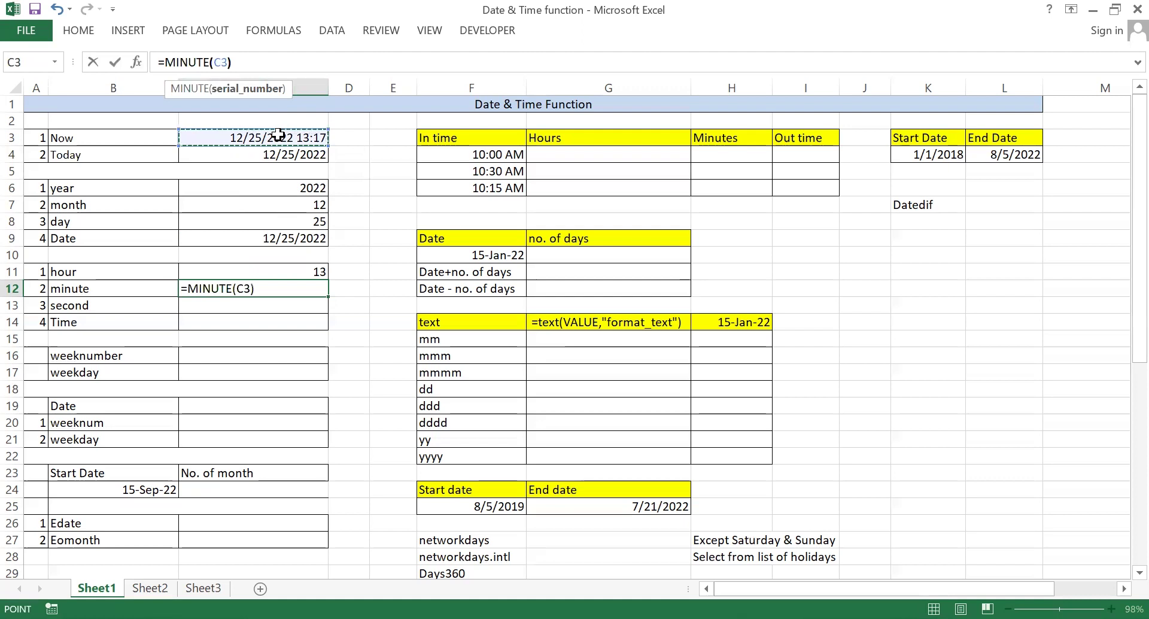
key(Return)
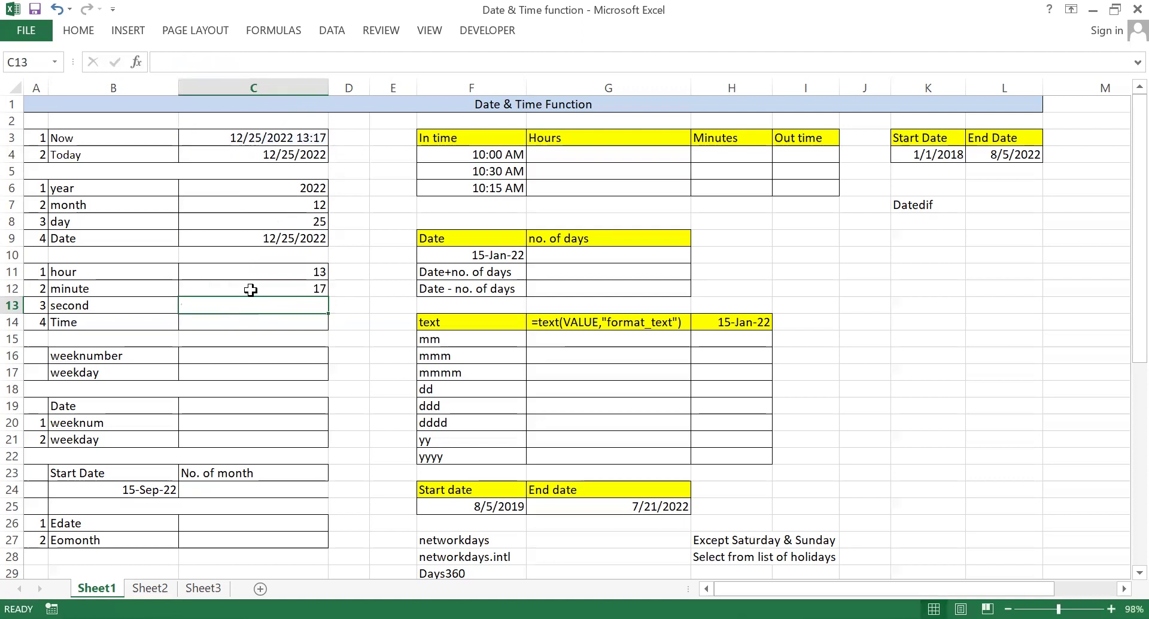
click(251, 288)
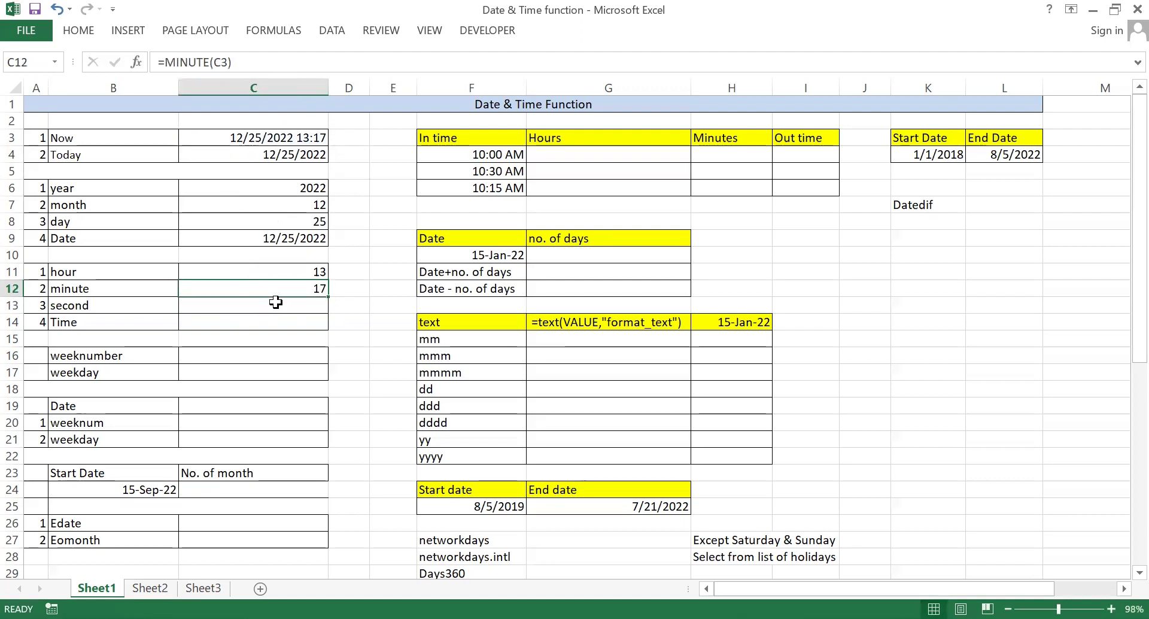
Step: Enter =SECOND(C3) in C13, returning 1
click(274, 308)
text(=)
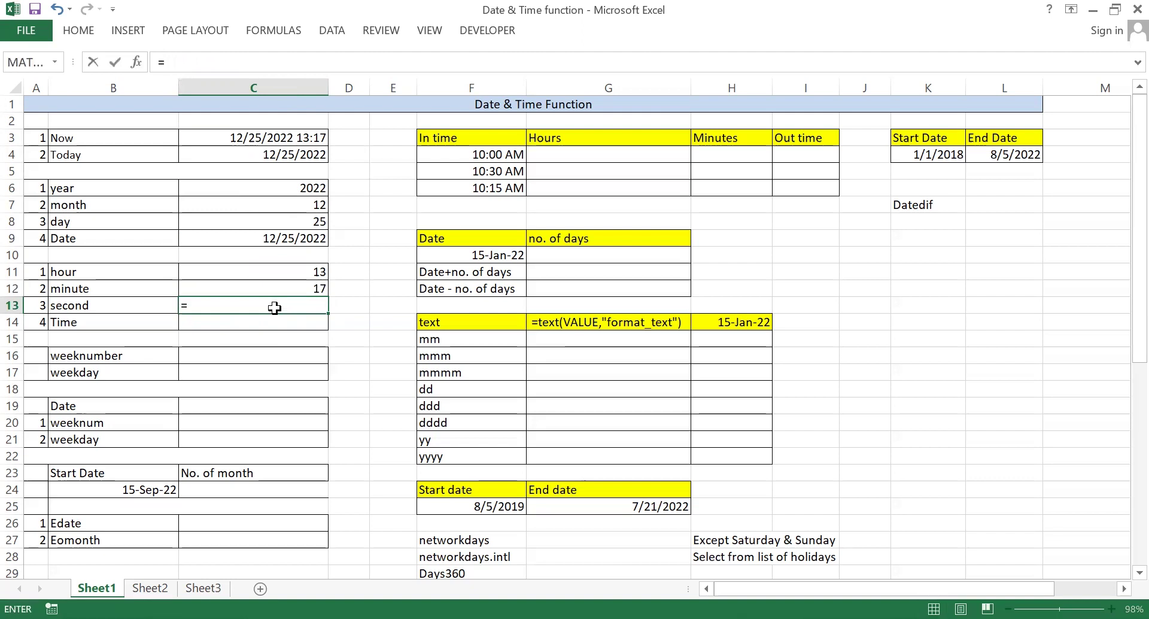
text(SECOND()
click(264, 135)
text())
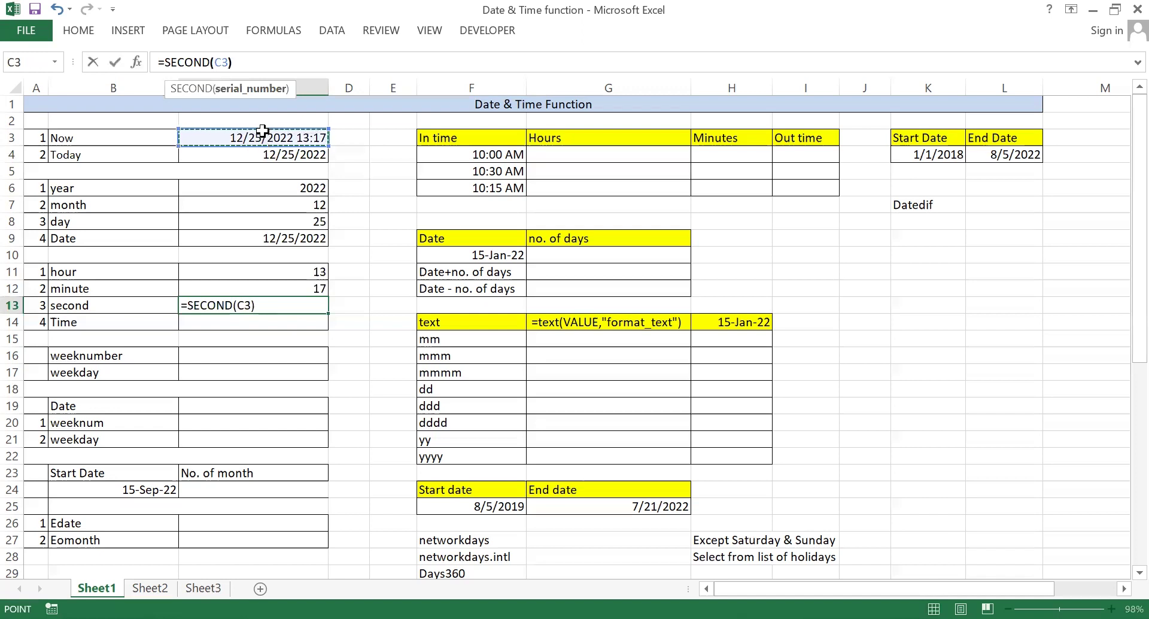
key(Return)
click(293, 303)
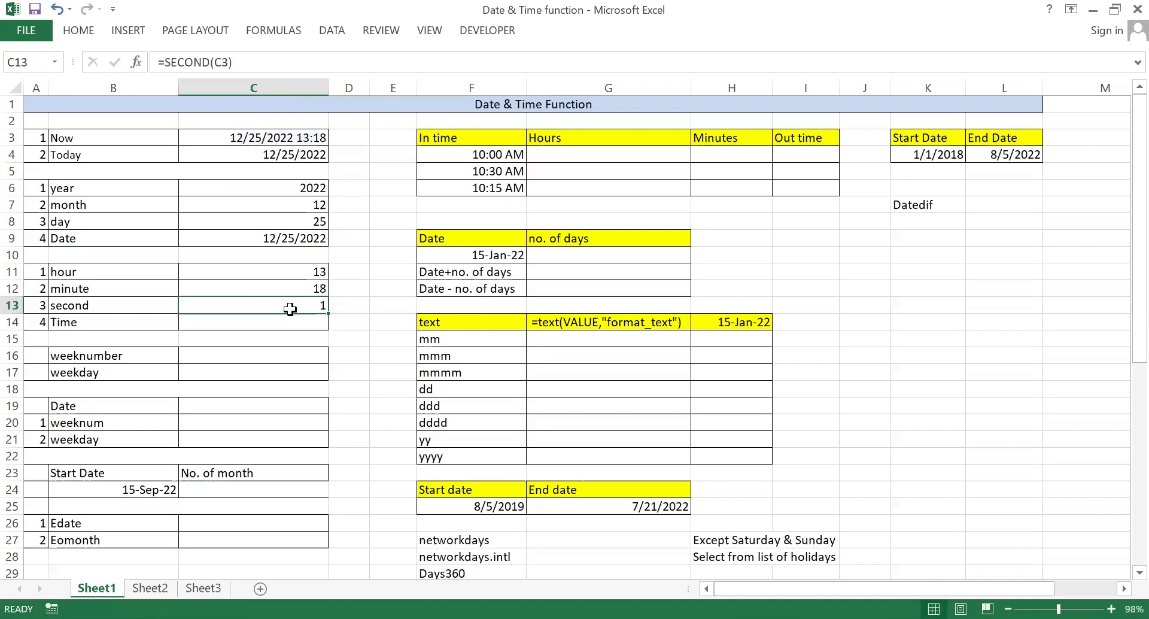
click(287, 324)
click(273, 241)
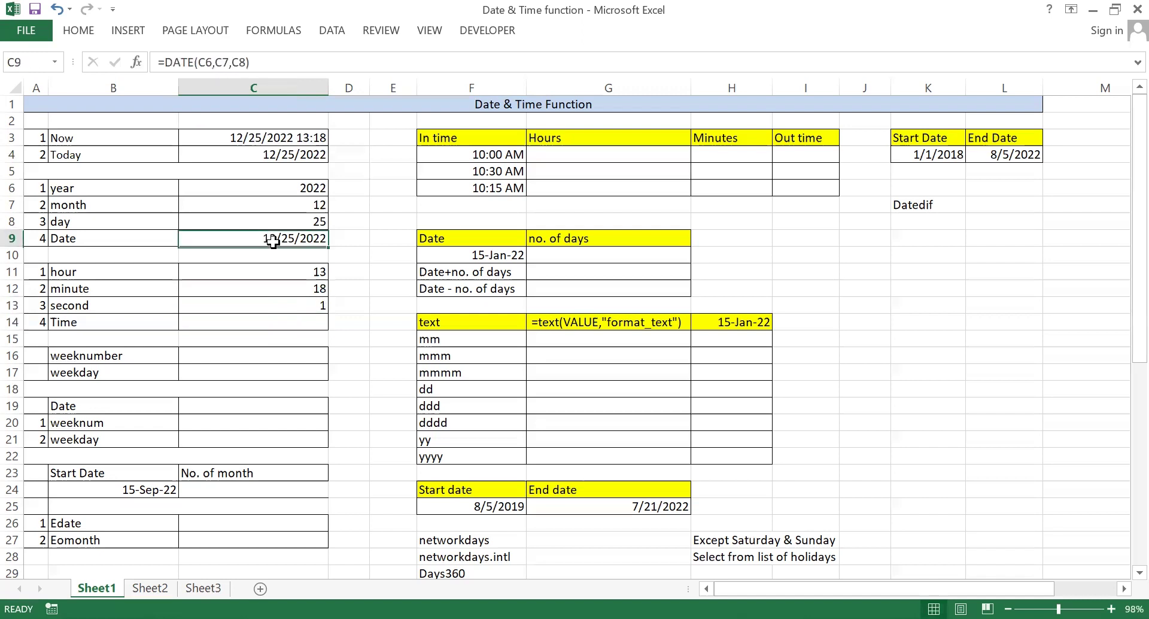
click(273, 309)
Step: Enter =TIME(C11,C12,C13) in C14, displaying 1:18 PM
click(271, 322)
text(=)
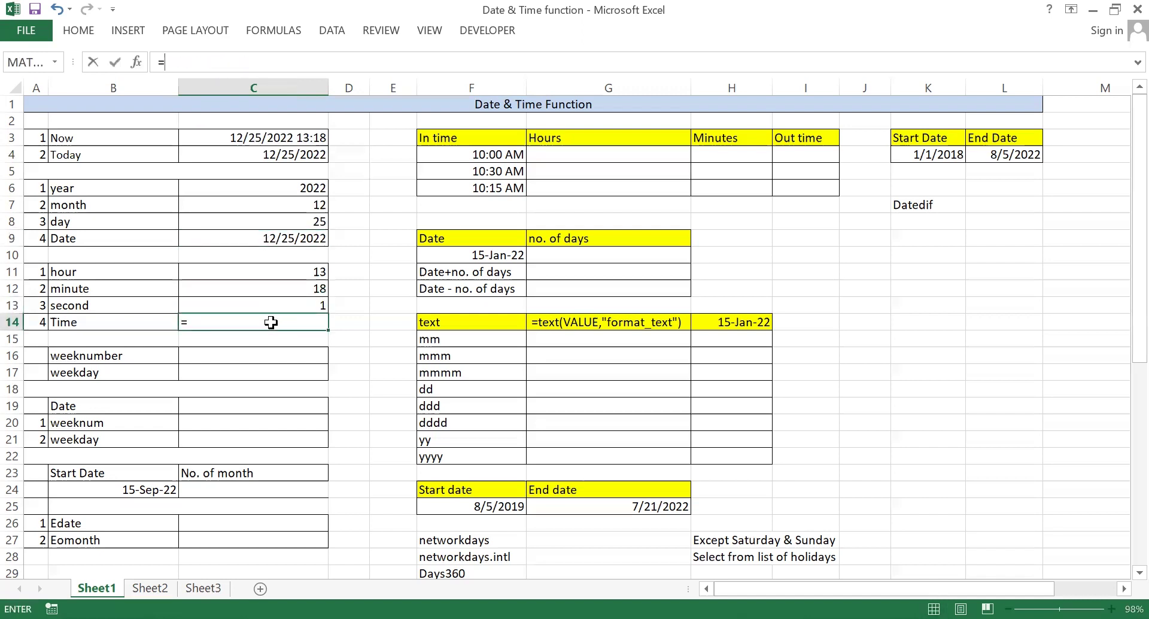
text(TIME()
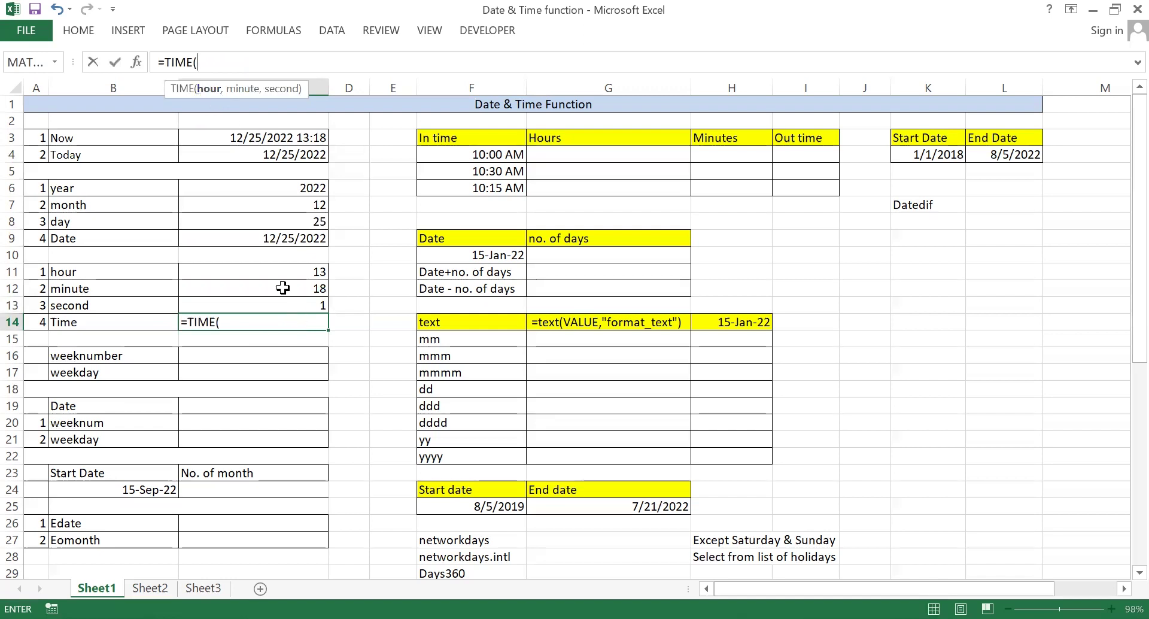
click(273, 277)
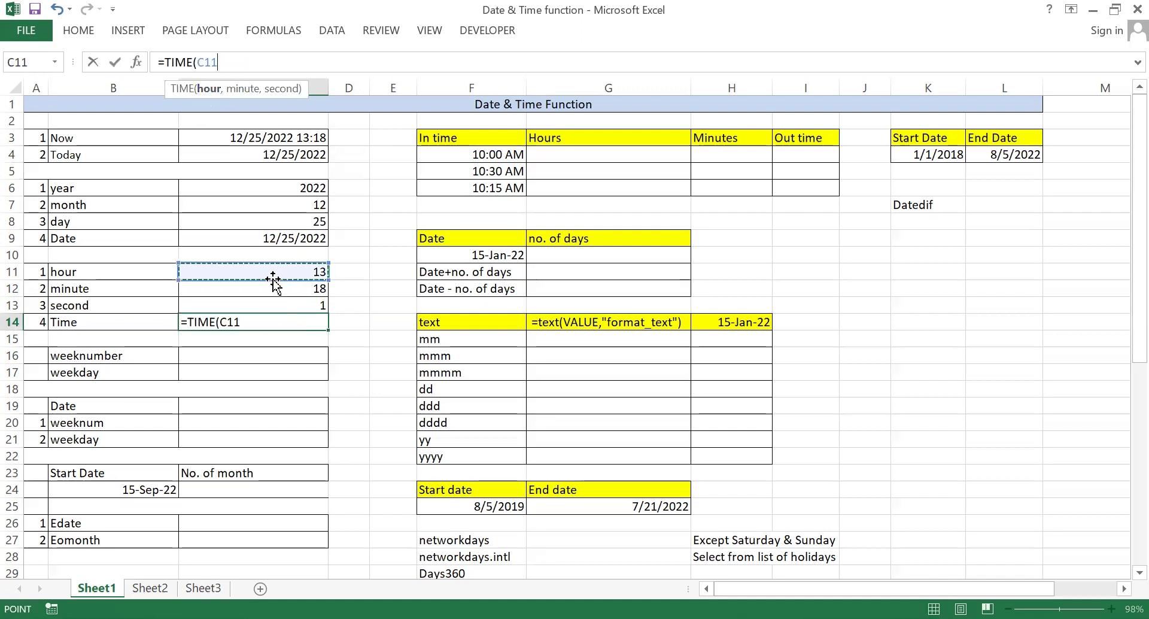
text(,)
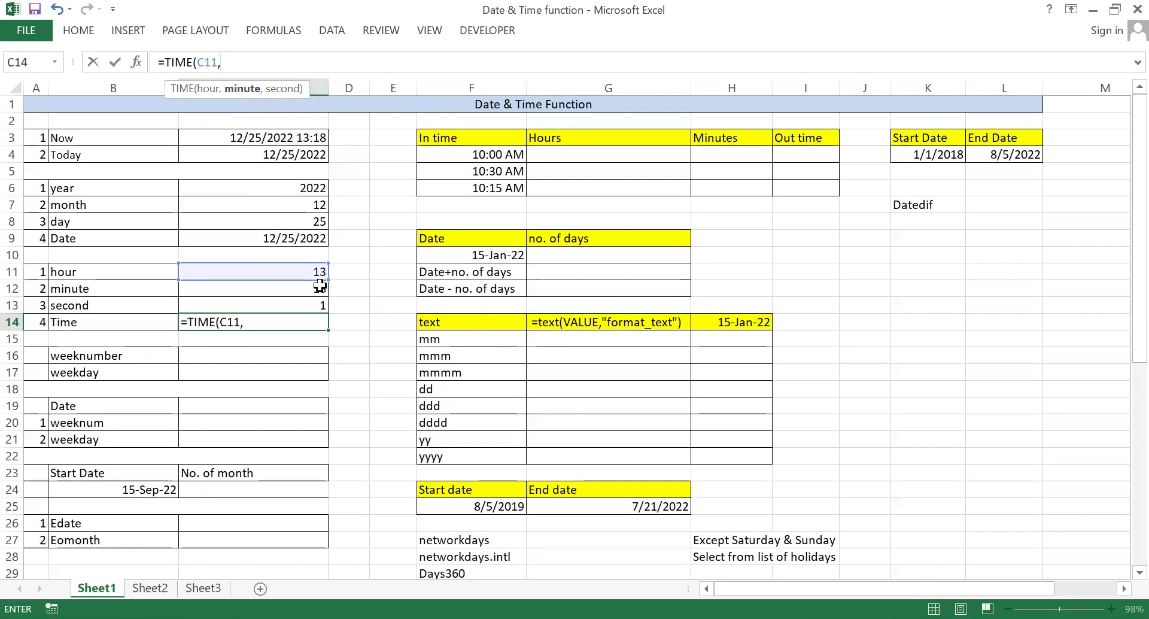
click(273, 289)
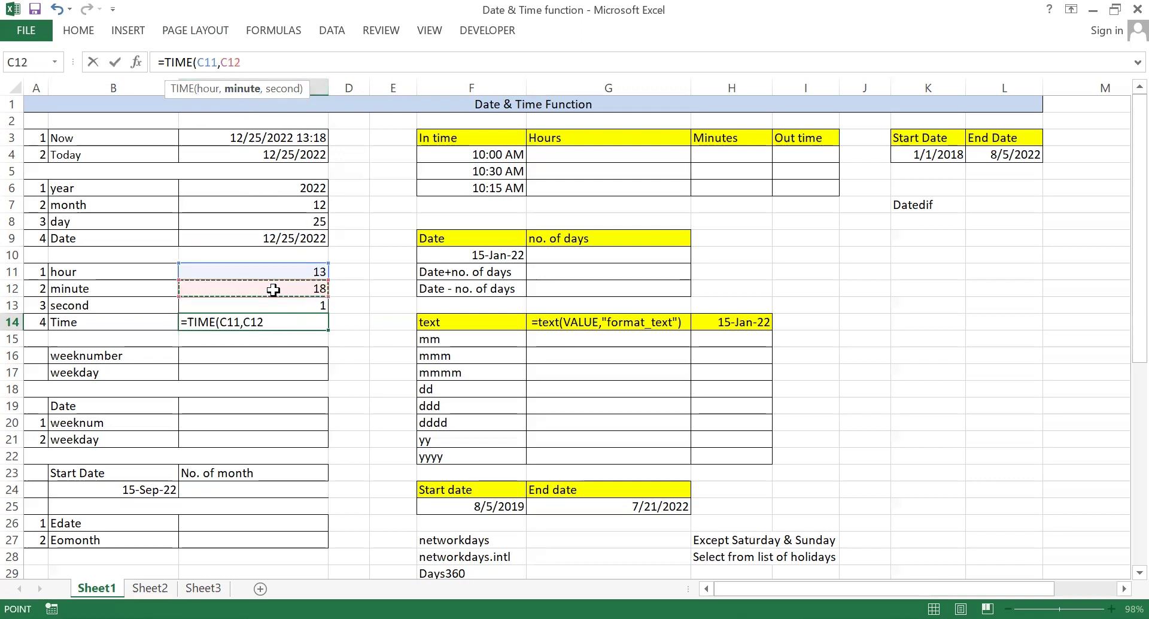
text(,)
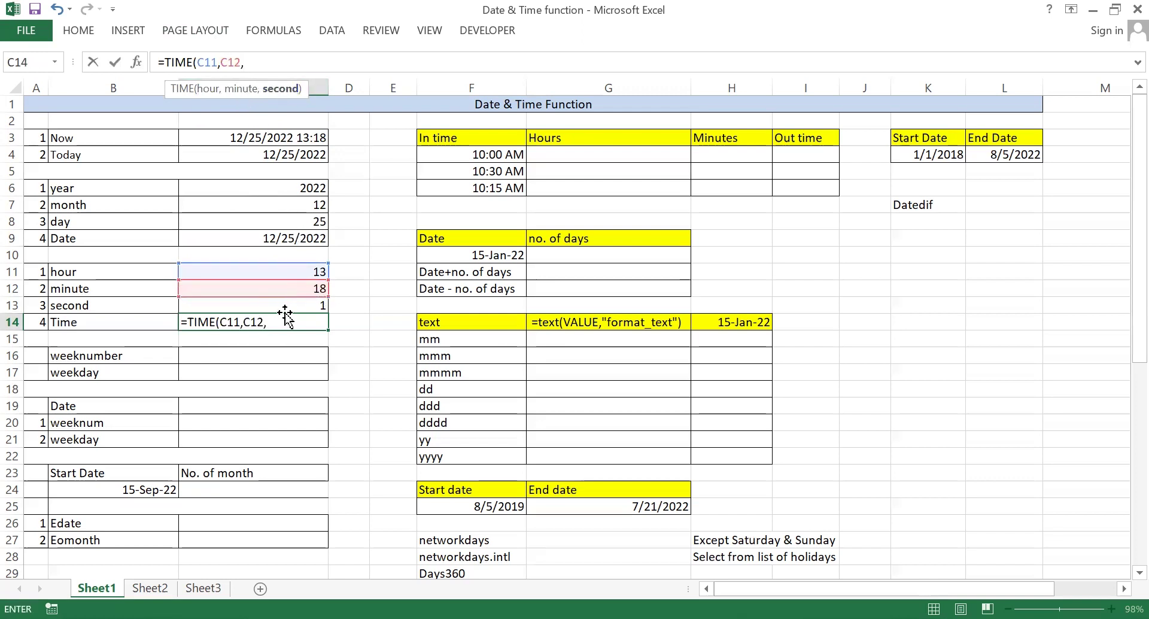
click(281, 303)
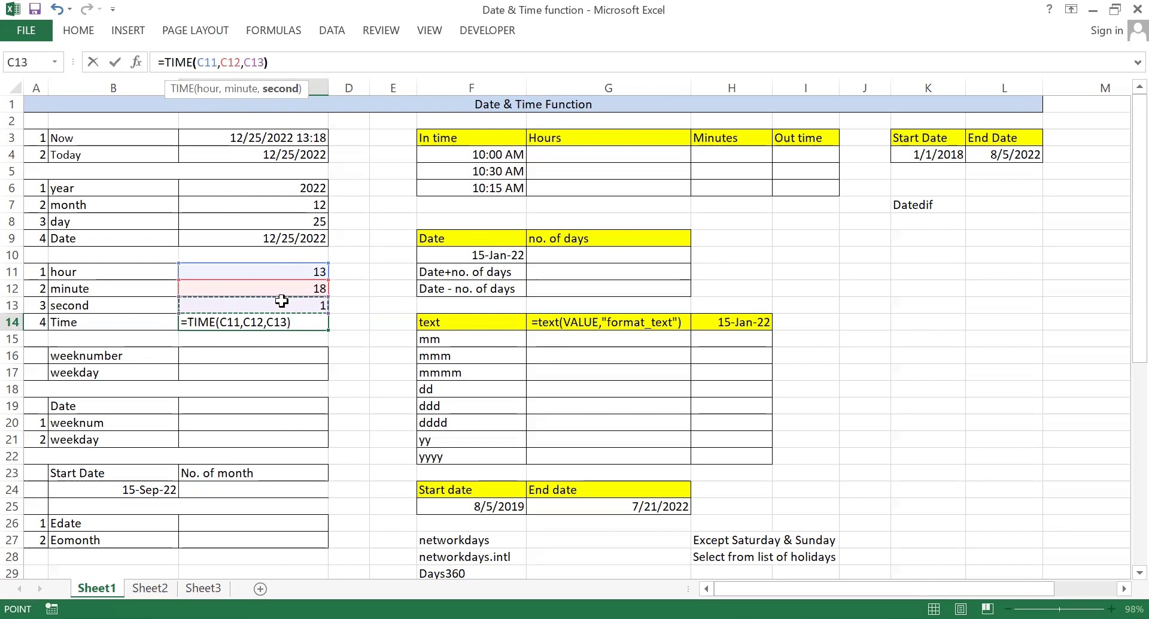
key(Return)
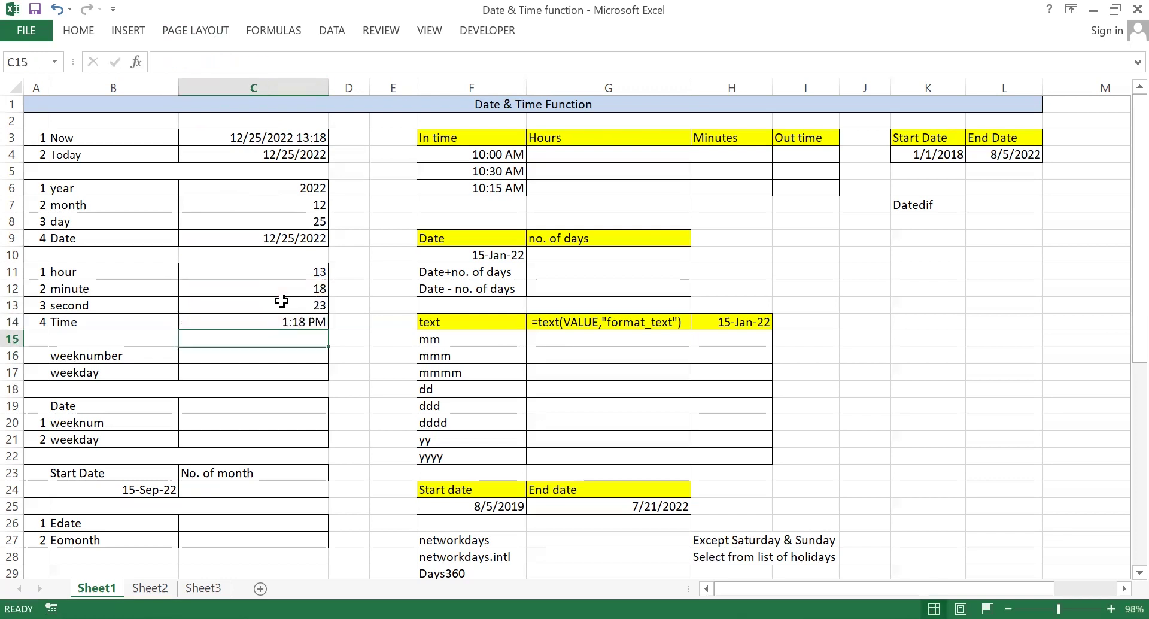
click(285, 322)
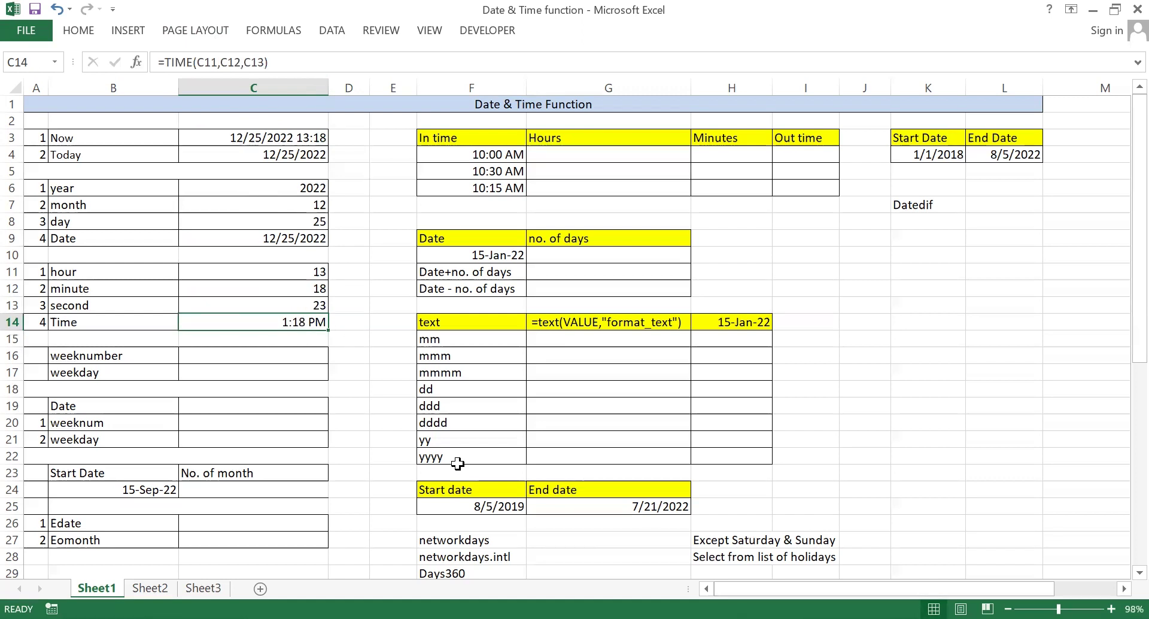
click(206, 354)
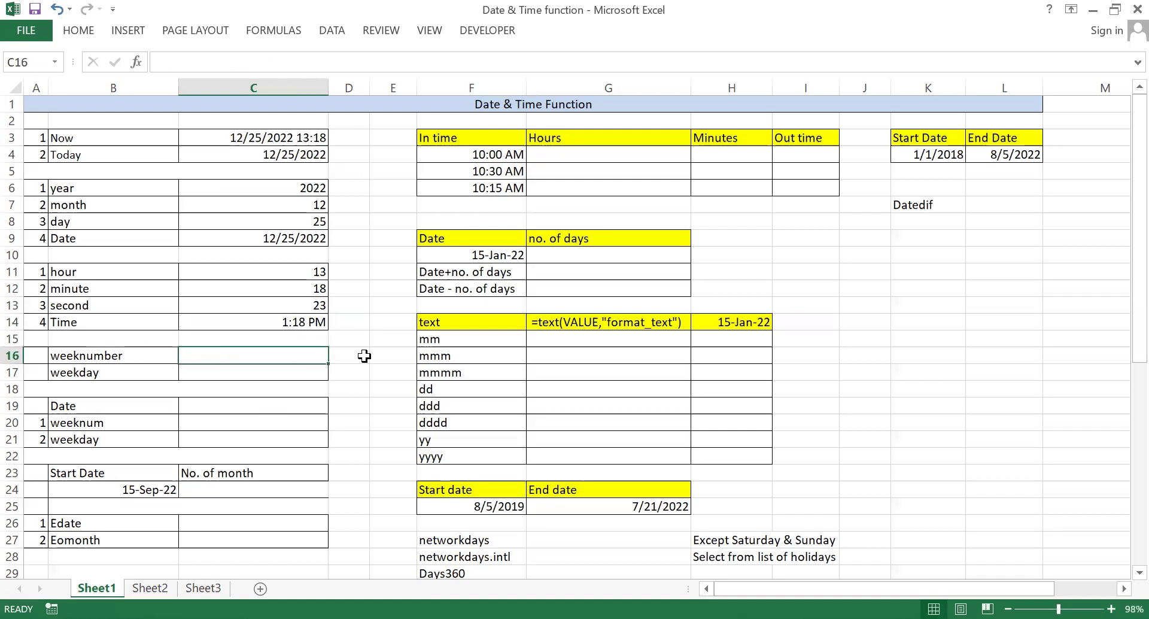
Step: Enter 52/53 as the weeknumber in C16 and 7 as the weekday in C17
text(52/53)
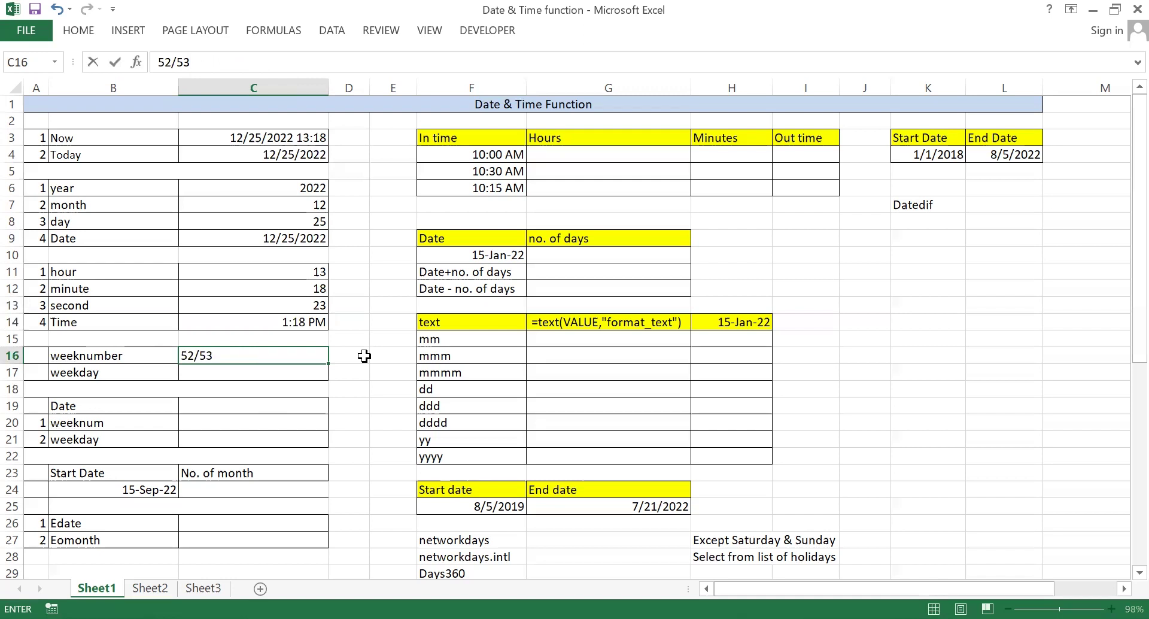
key(Return)
text(7)
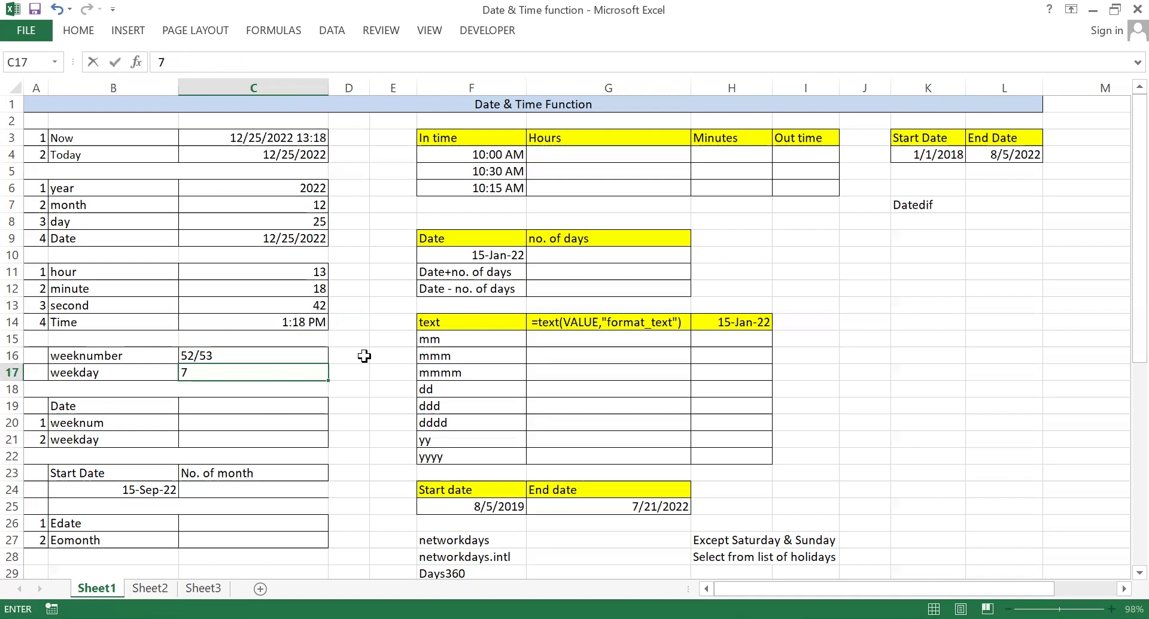
key(Right)
Step: Start a number list with 1 and 2 in J14:J15
key(Right)
key(Right)
key(Right)
key(Right)
key(Right)
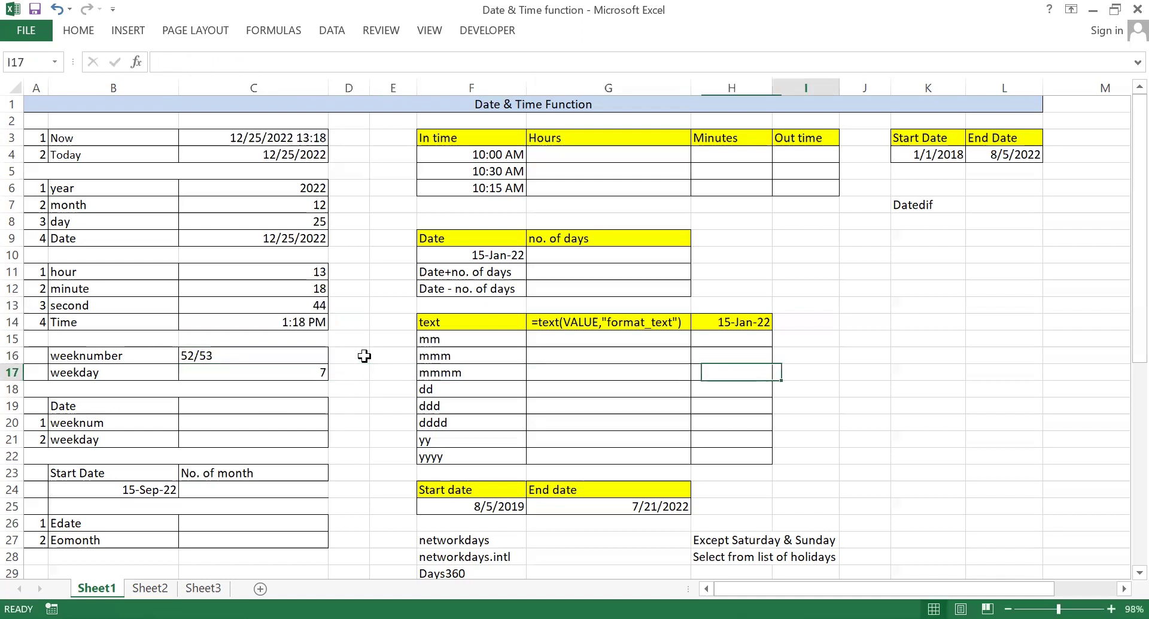
key(Right)
key(Up)
key(Up)
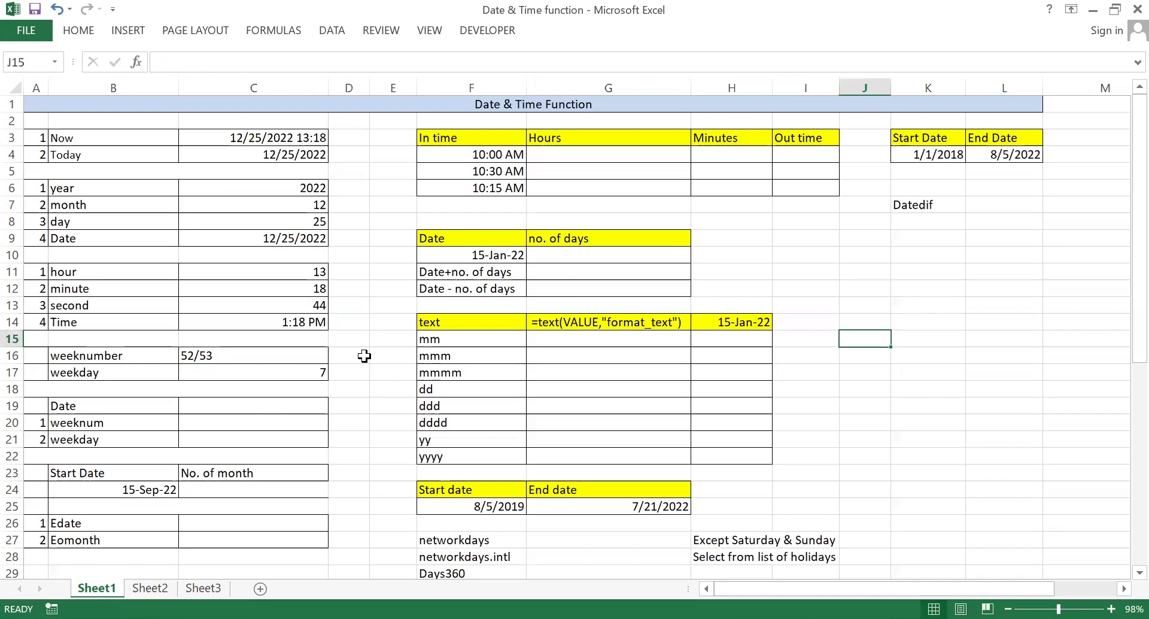
key(Up)
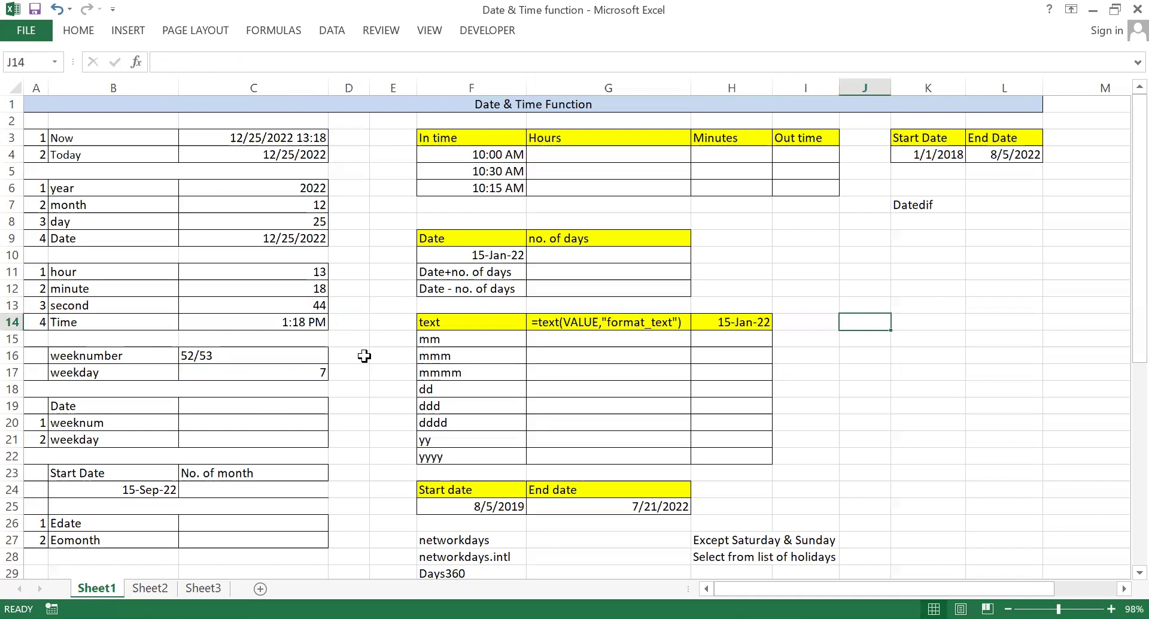
text(1)
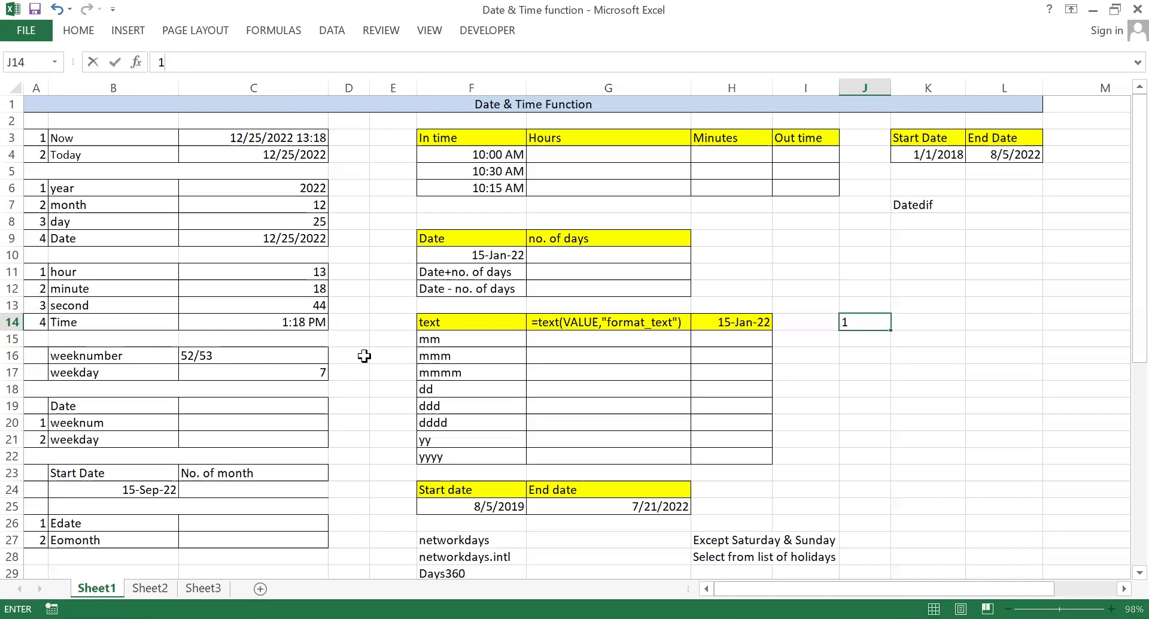
key(Return)
text(2)
key(Return)
key(Up)
key(Up)
key(shift+Down)
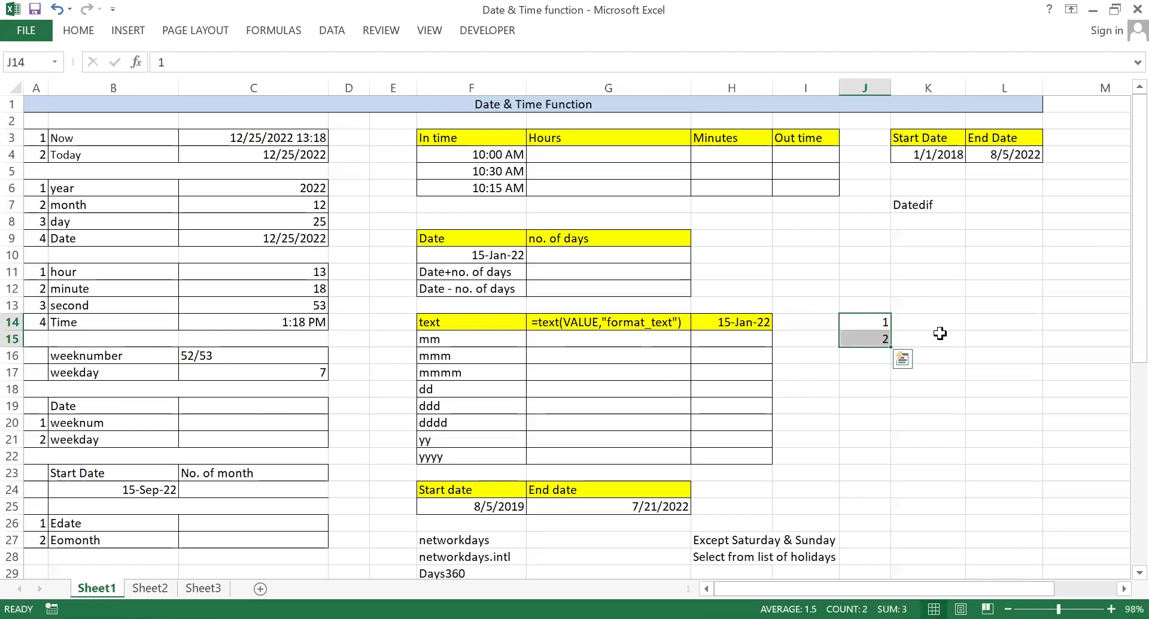
Step: Fill J14:J20 with the numbers 1 to 7
drag(892, 348, 891, 348)
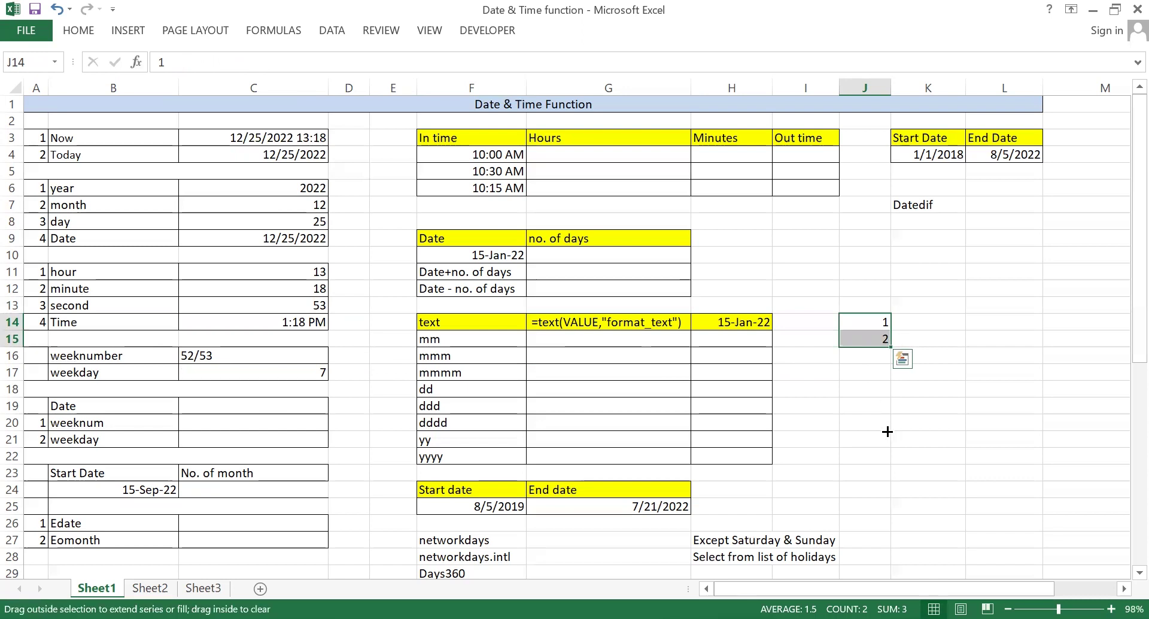
drag(887, 431, 912, 322)
key(ctrl+z)
text(u)
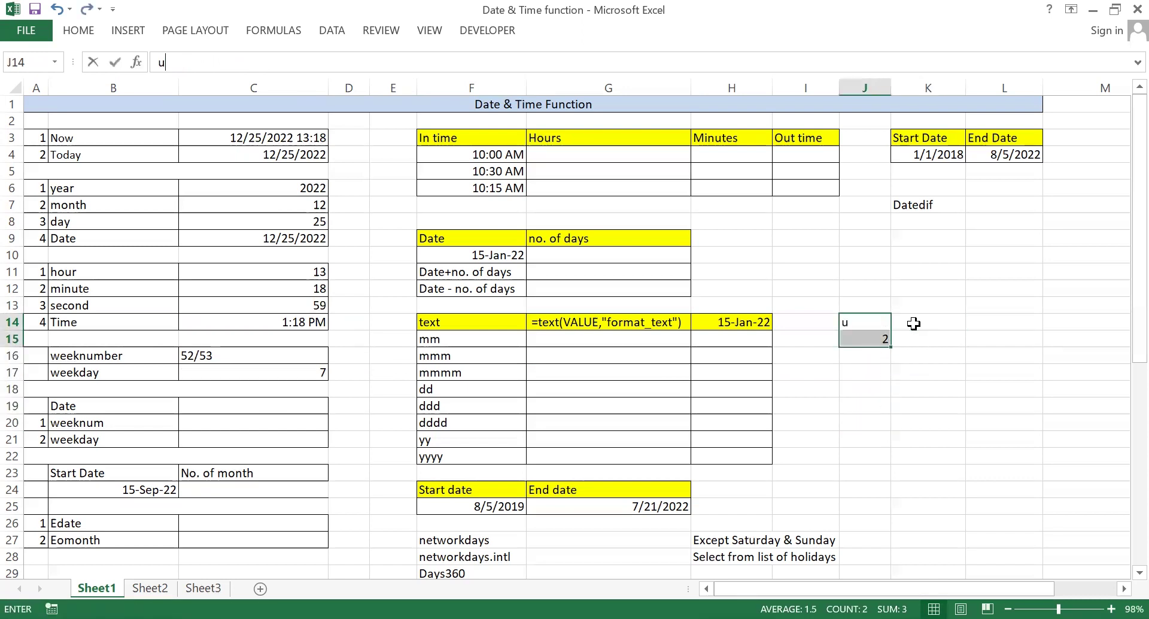
key(Escape)
key(shift+Up)
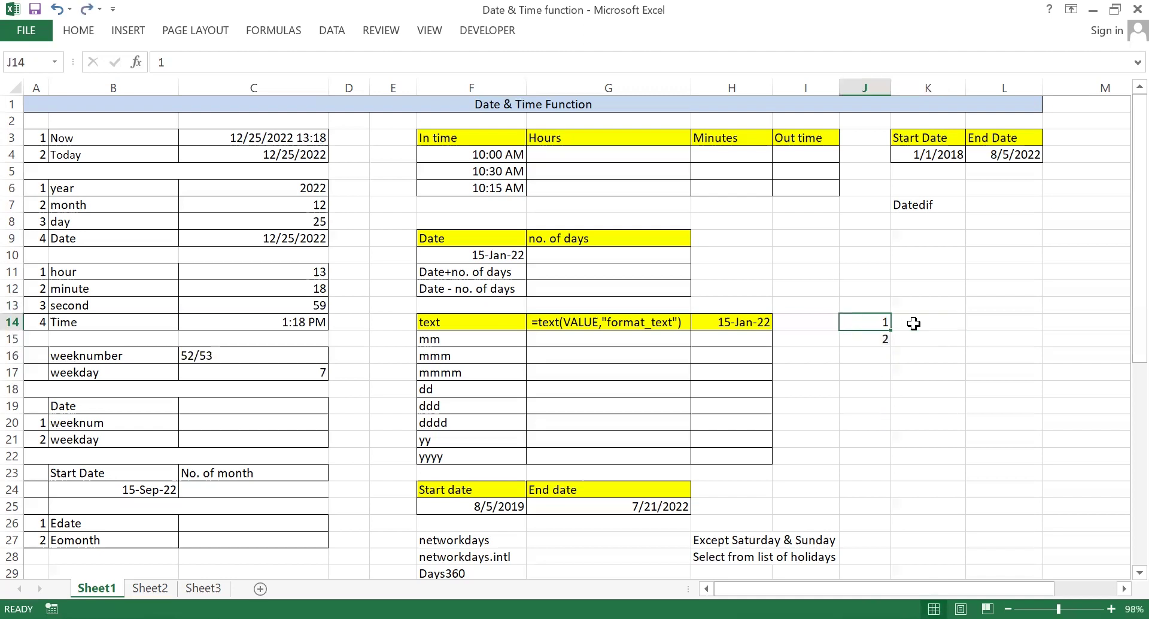
key(shift+Down)
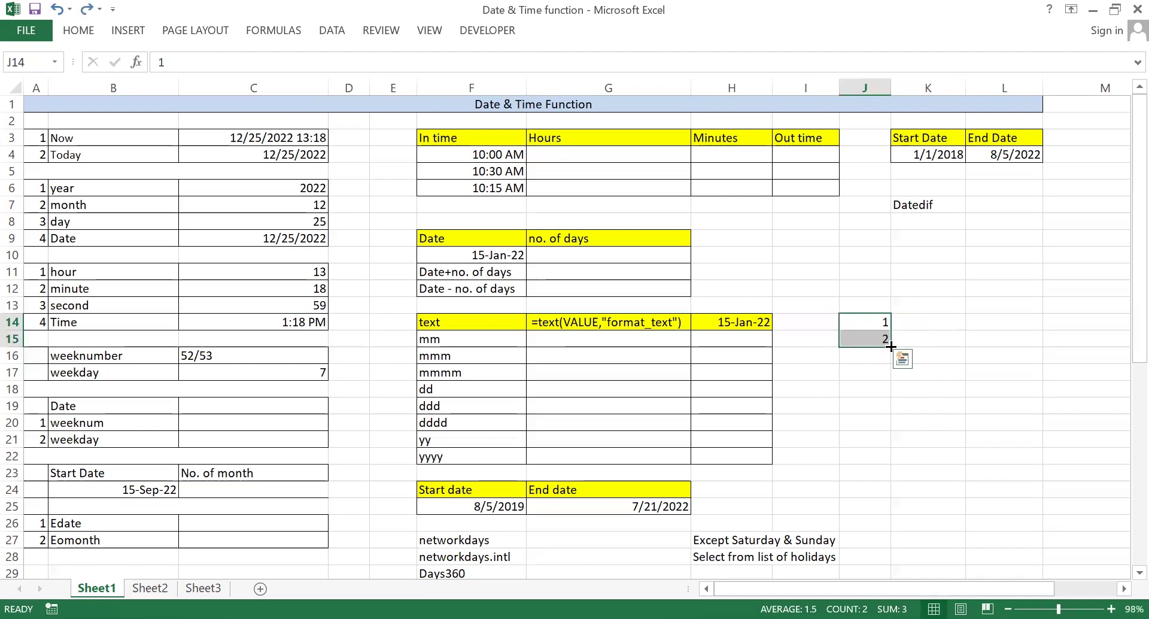
drag(890, 347, 890, 364)
drag(893, 408, 893, 423)
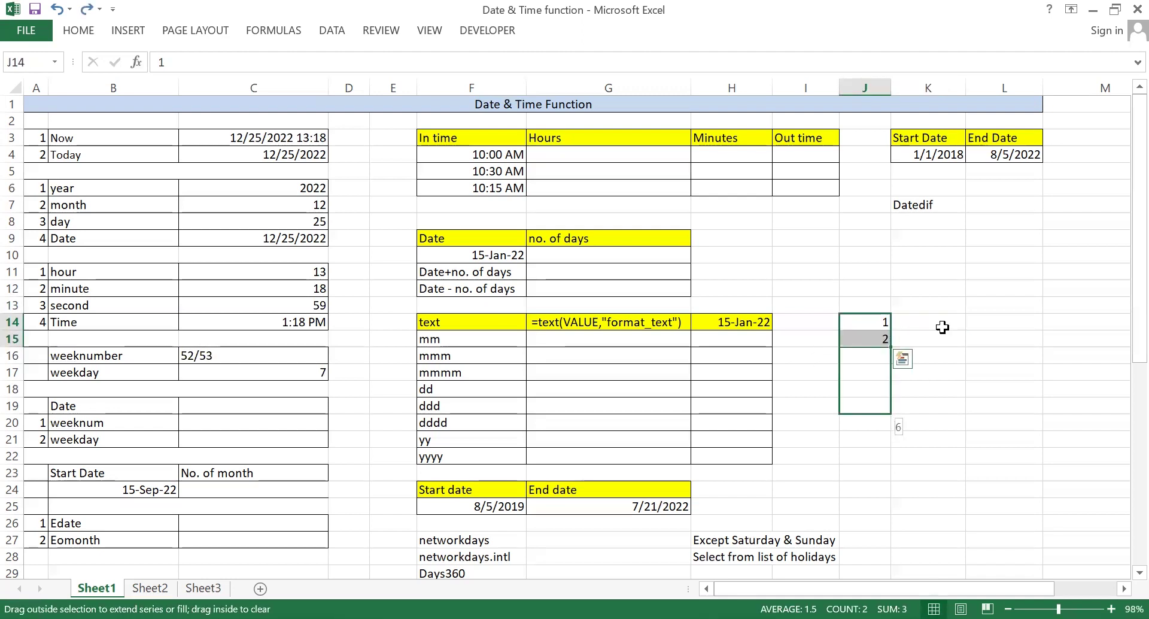
Step: Enter Sunday in K14 and fill K14:K20 with Sunday through Saturday
click(930, 325)
text(sunday)
key(Return)
click(931, 325)
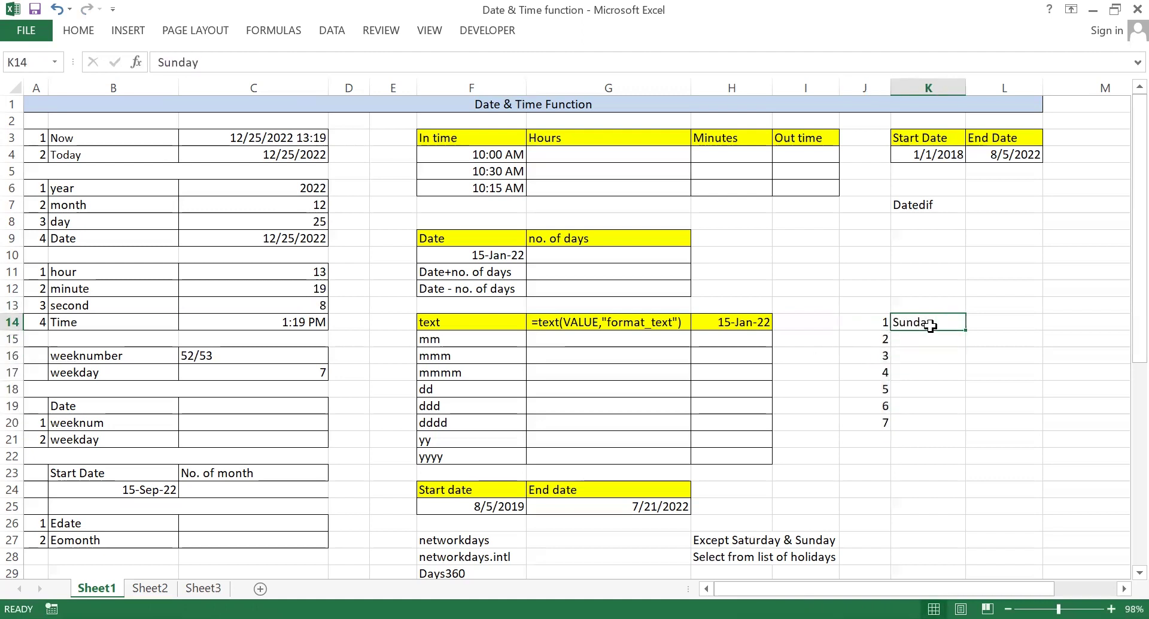
drag(965, 331, 962, 432)
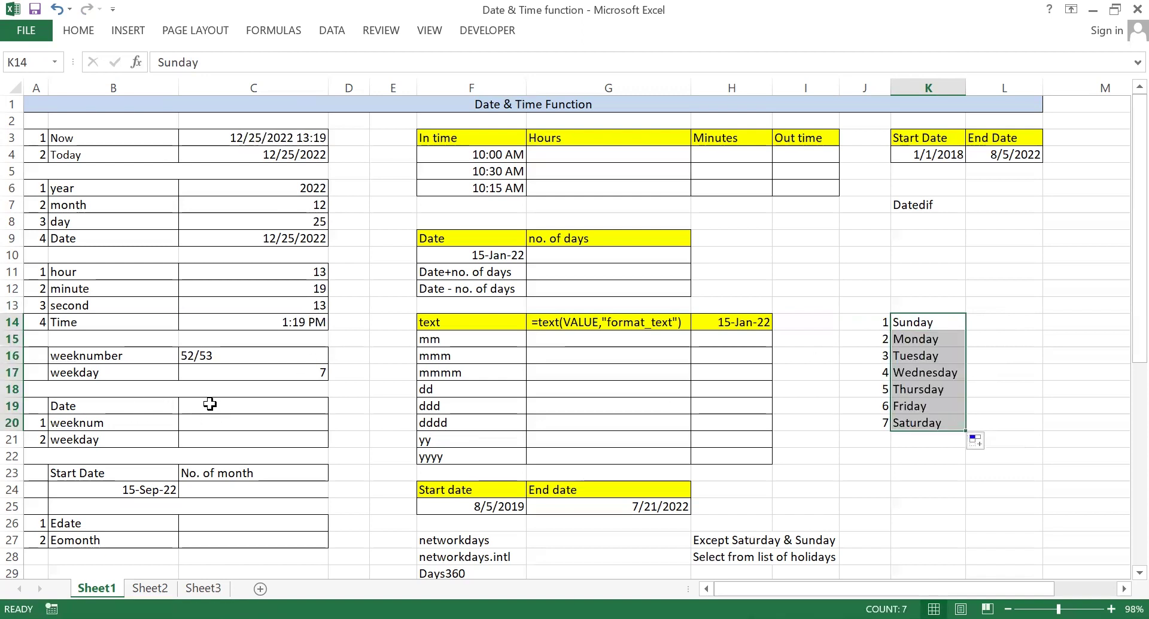
Step: Enter the date 12/25/2022 in C19, shown as 25-Dec-22
click(233, 406)
text(12/25/2022)
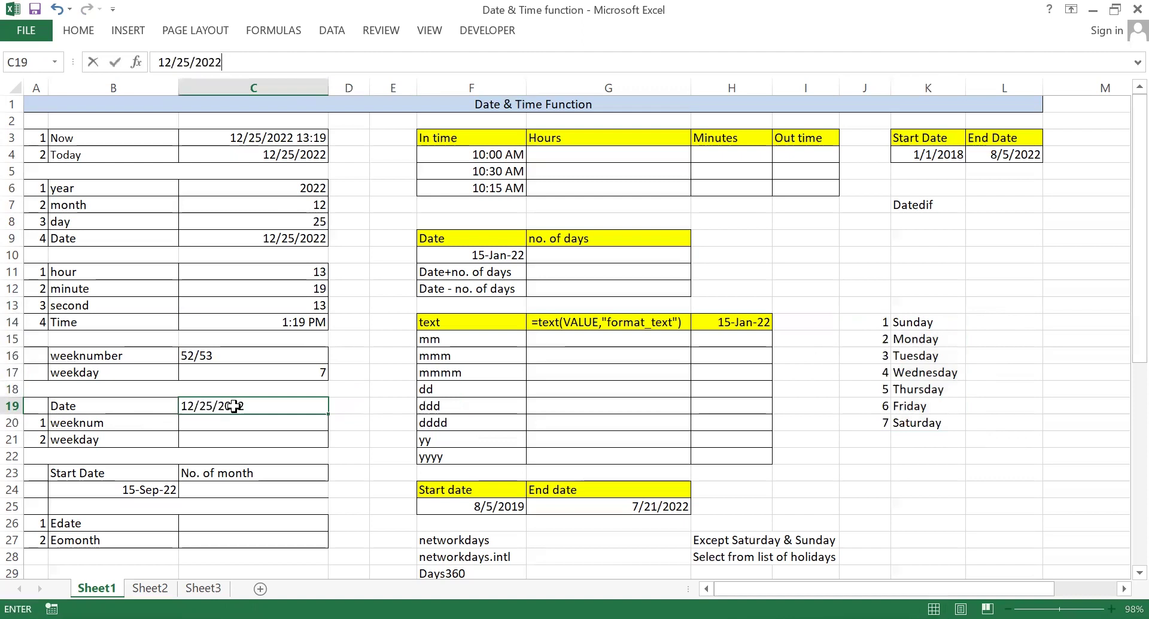
key(Return)
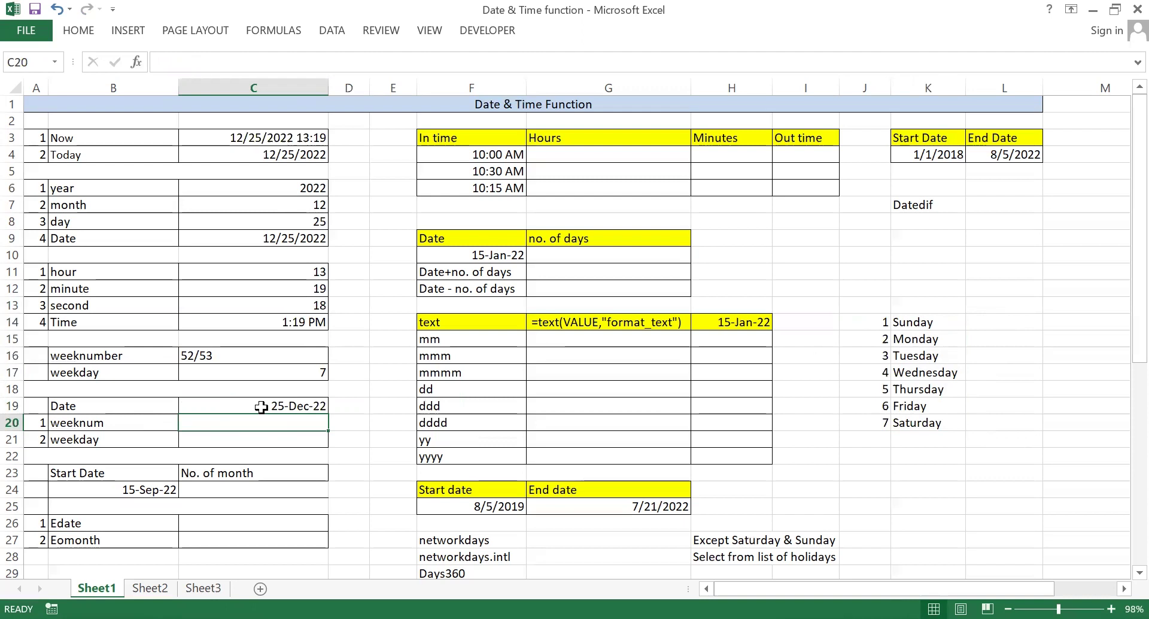
Step: Enter =WEEKNUM(C19) in C20, returning week 53
text(=)
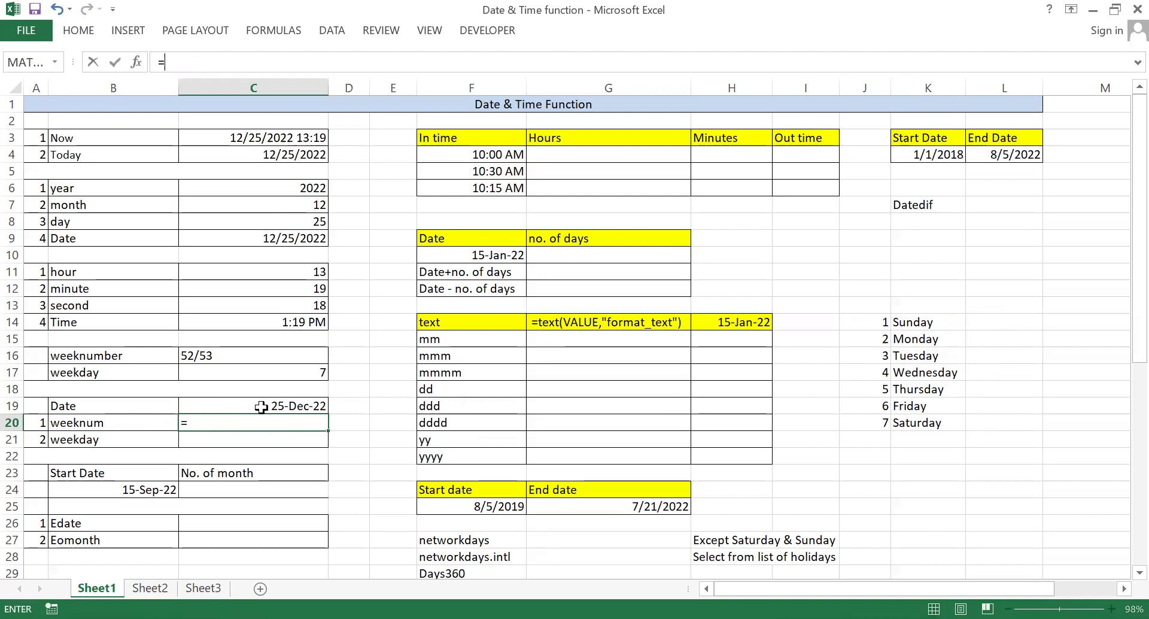
text(wee)
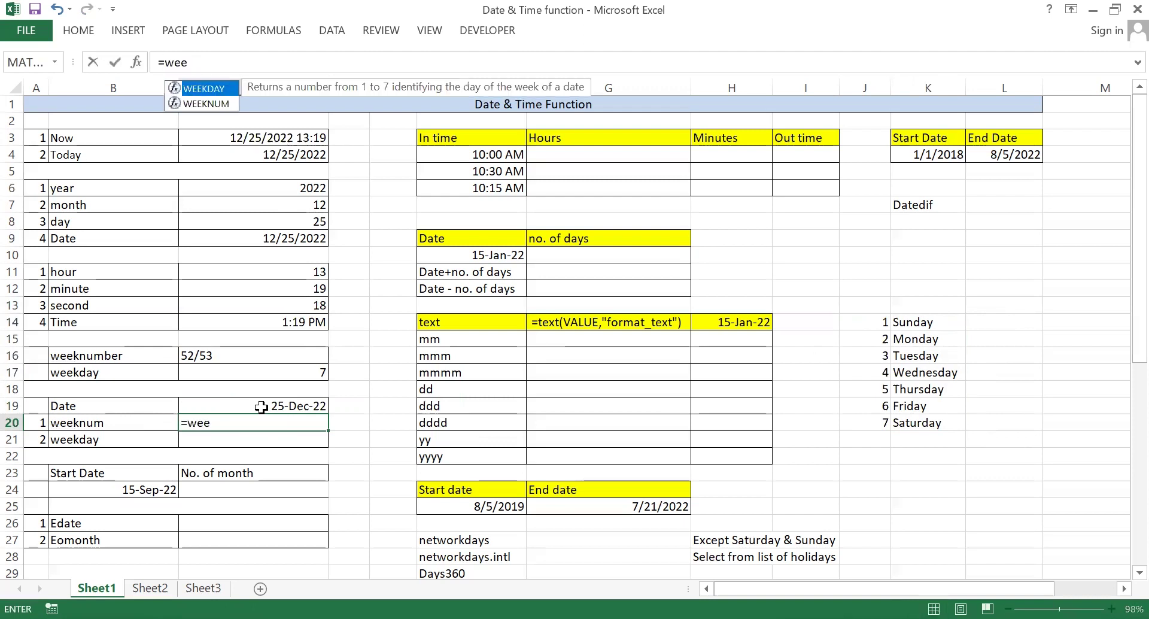
key(Down)
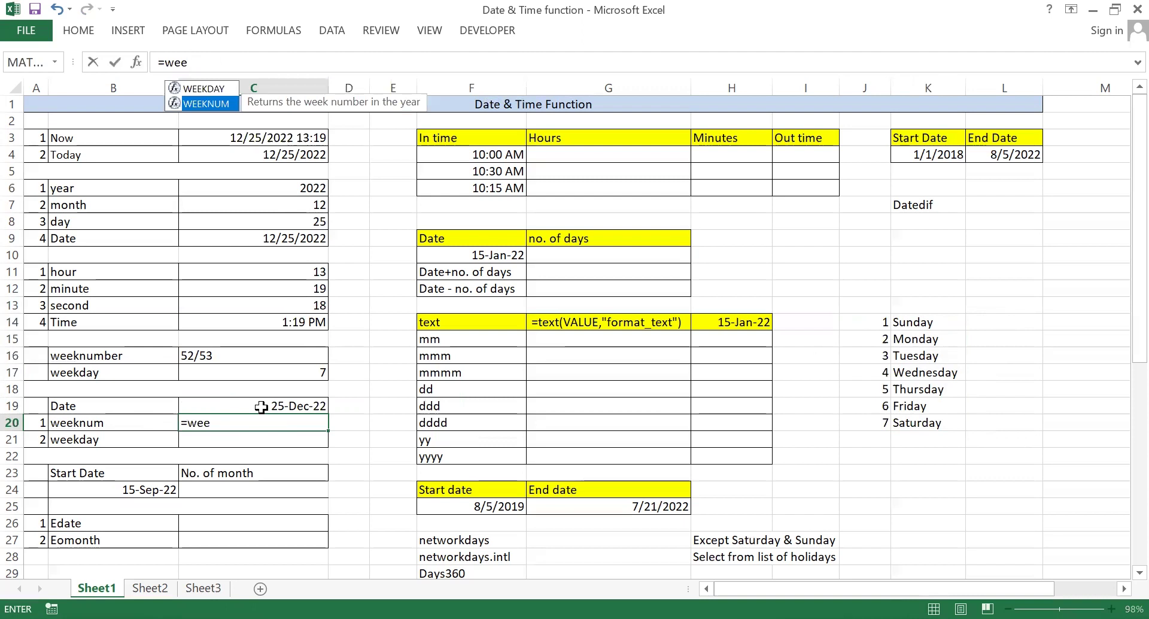
key(Tab)
click(261, 407)
text())
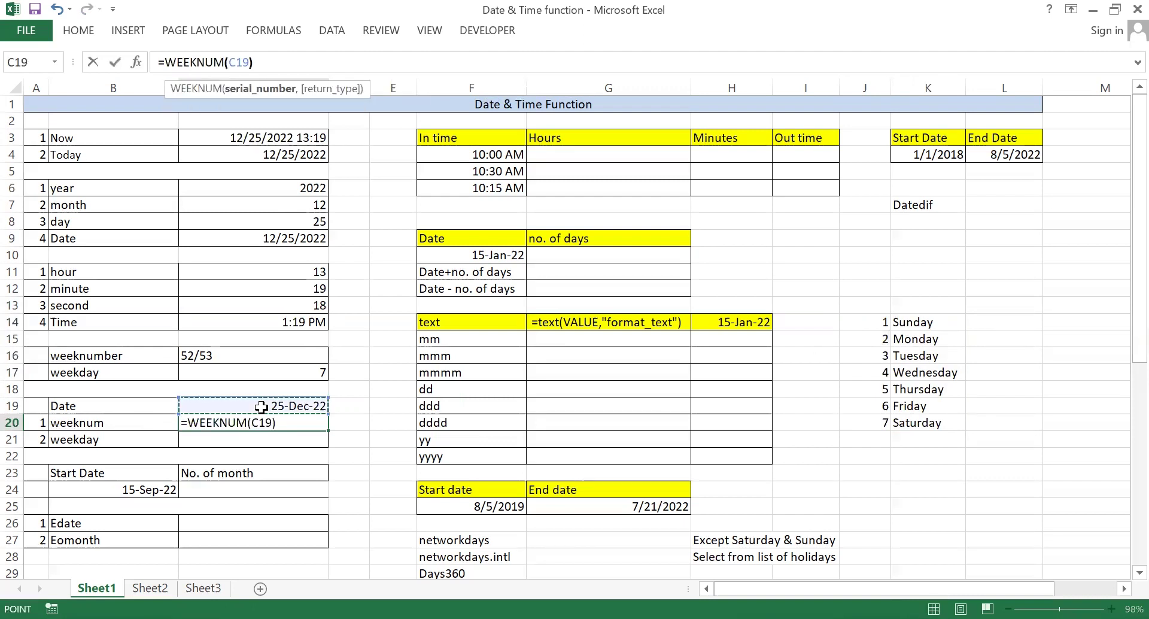
key(Return)
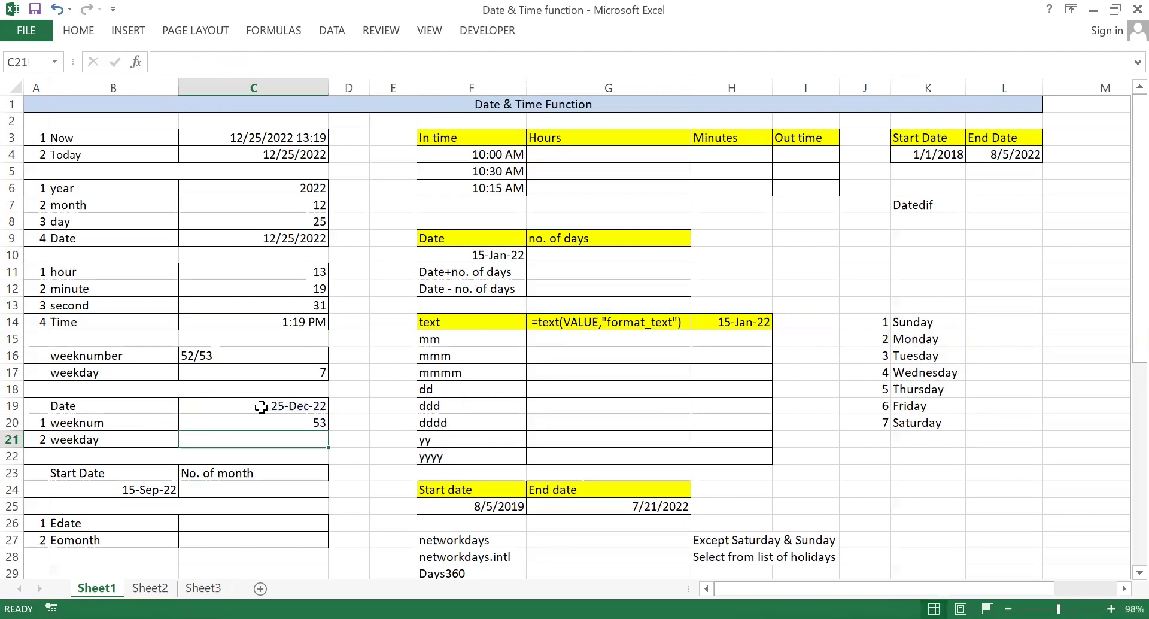
click(270, 422)
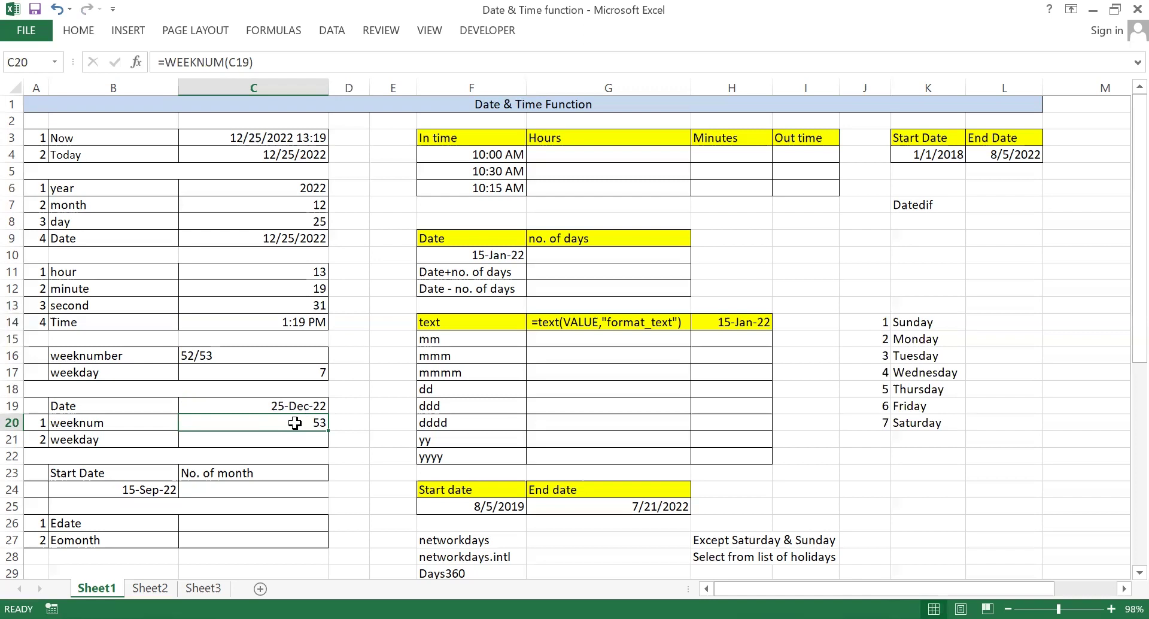
click(280, 440)
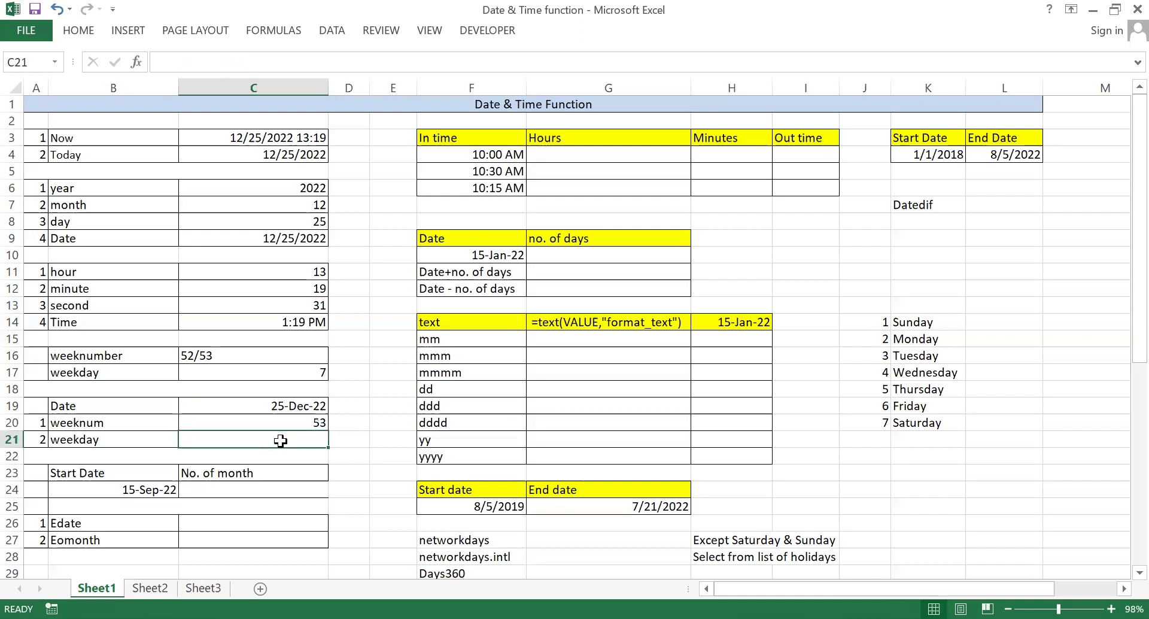
Step: Enter =WEEKDAY(C19) in C21, returning 1, which is Sunday in the day list
text(=)
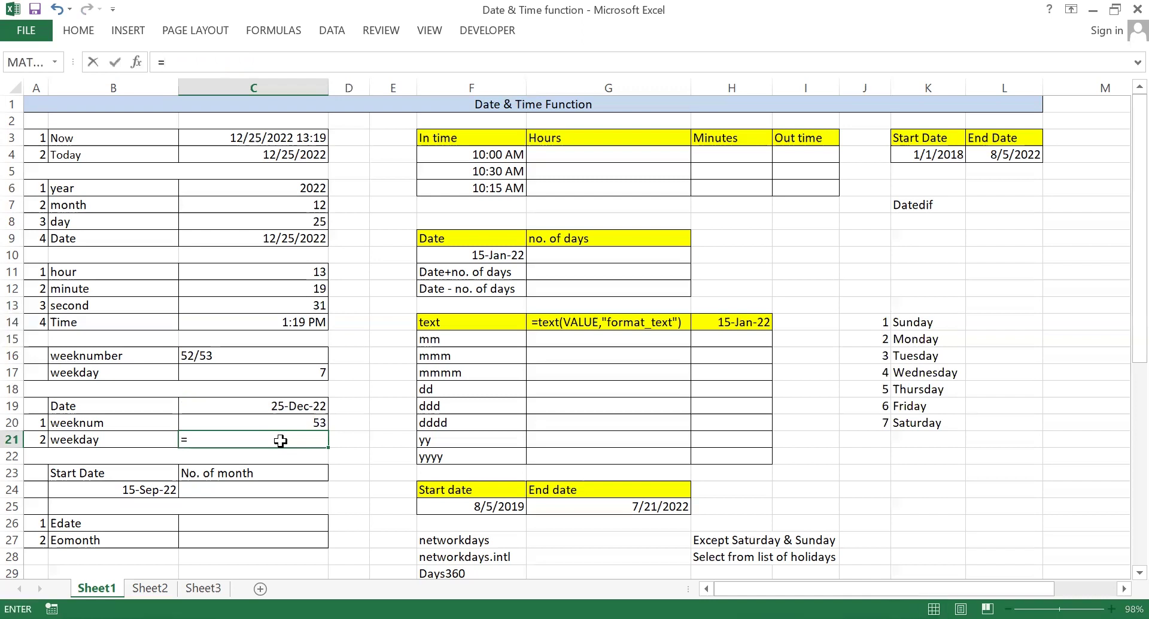
text(wee)
key(Tab)
key(Up)
key(Up)
text())
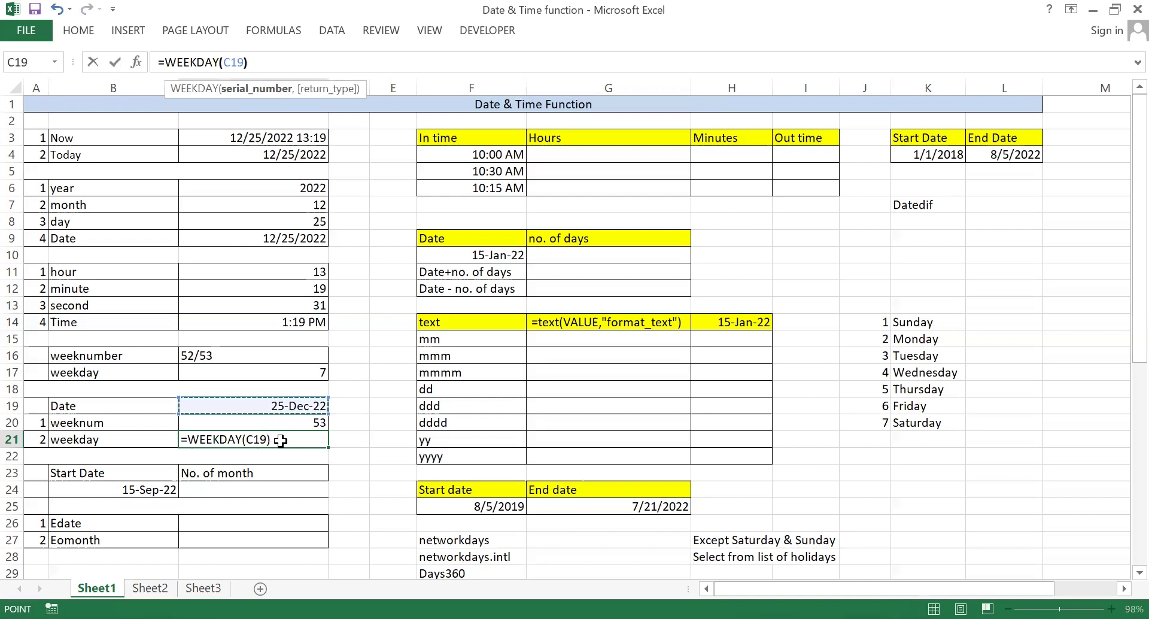
key(Return)
click(316, 441)
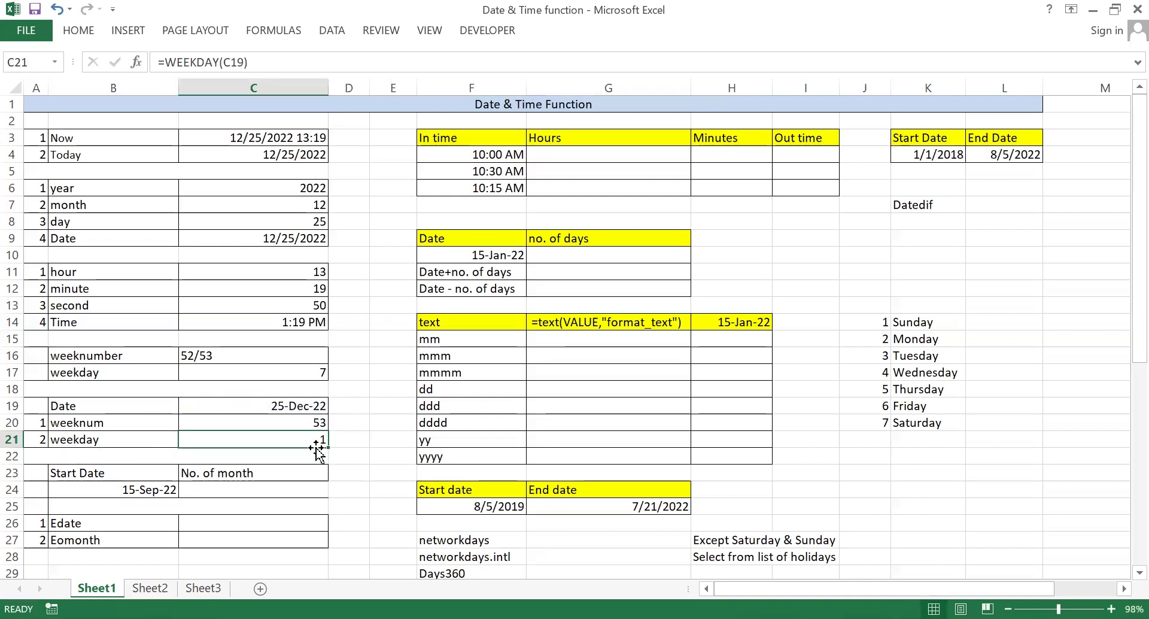
click(903, 320)
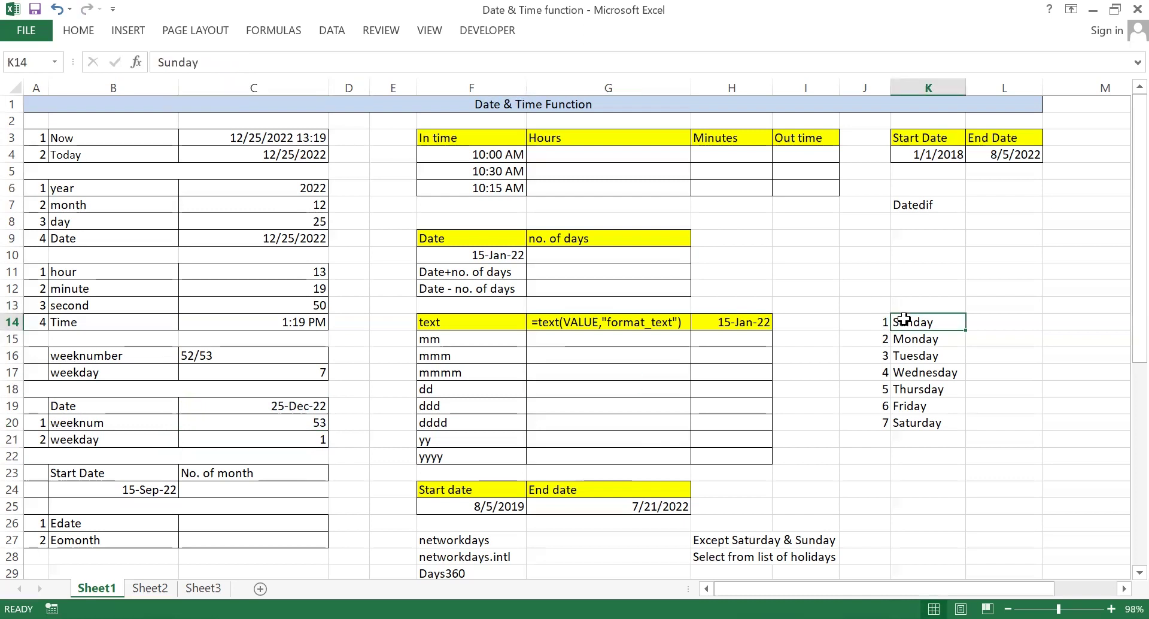
click(993, 350)
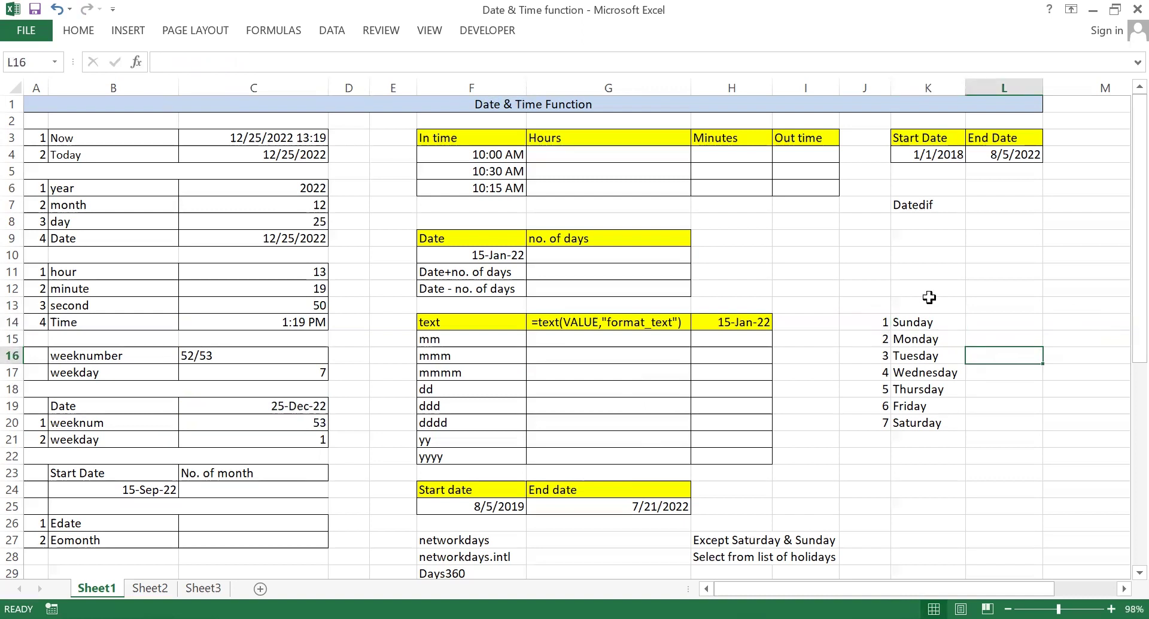
Step: Enter the sample date 5/10/2022 in L20
key(Down)
key(Down)
key(Down)
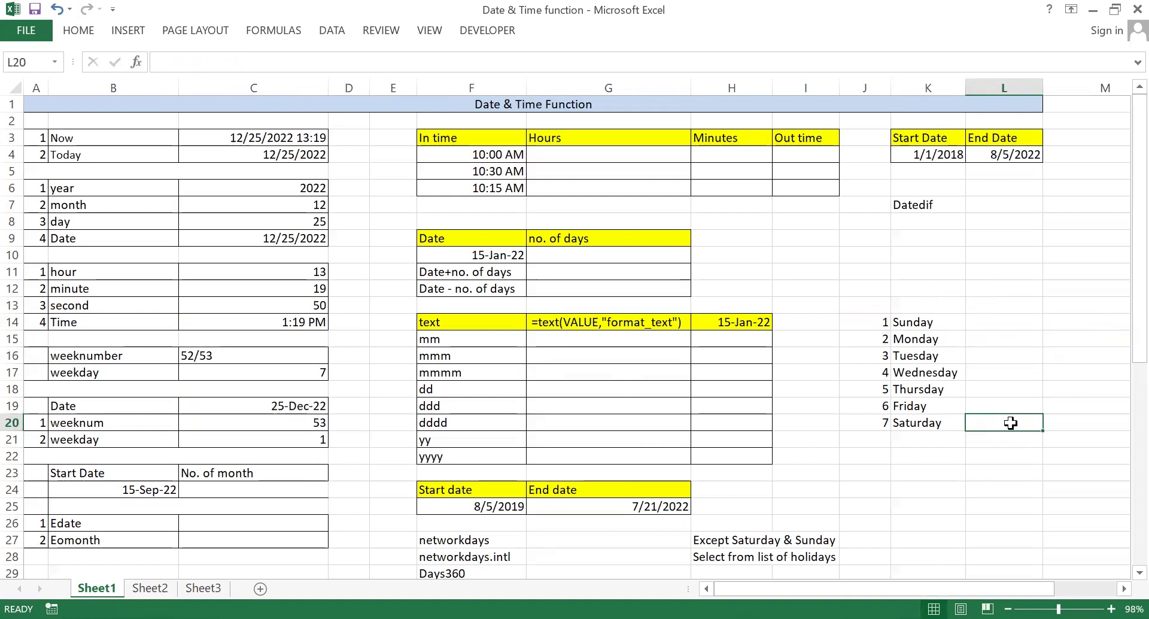
text(5/10/20)
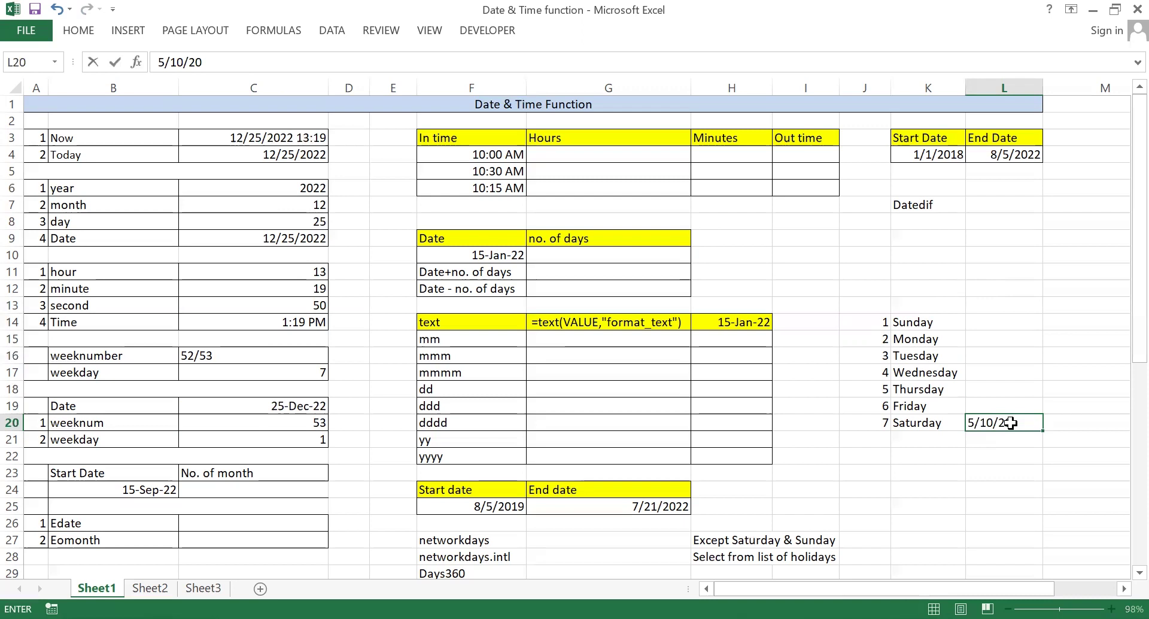
text(22)
key(Return)
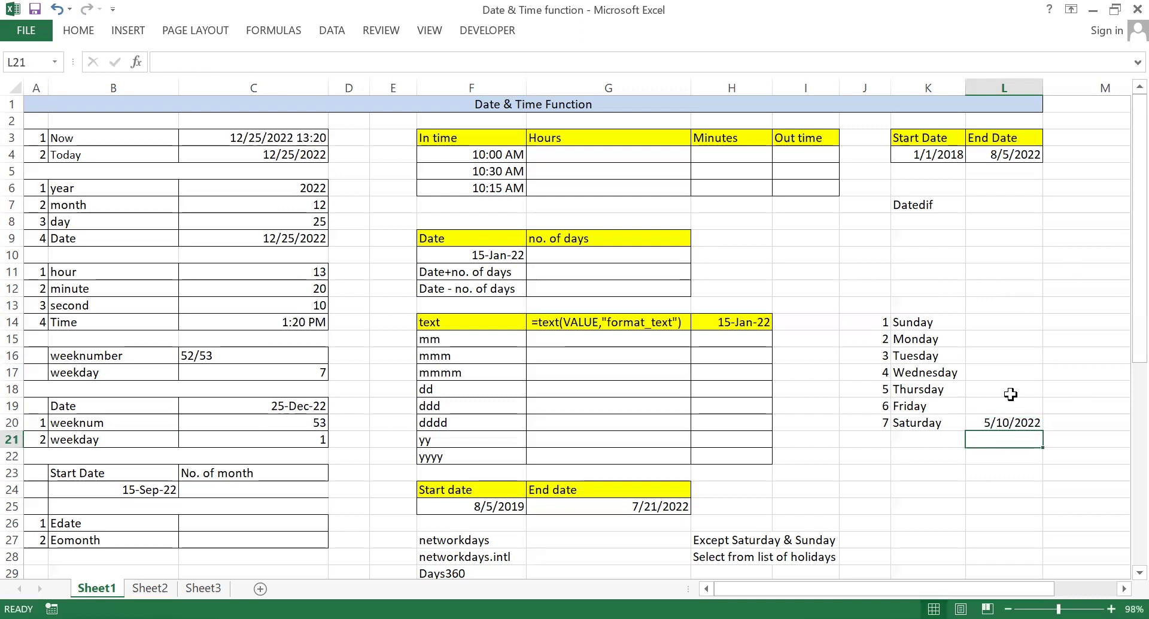
click(993, 422)
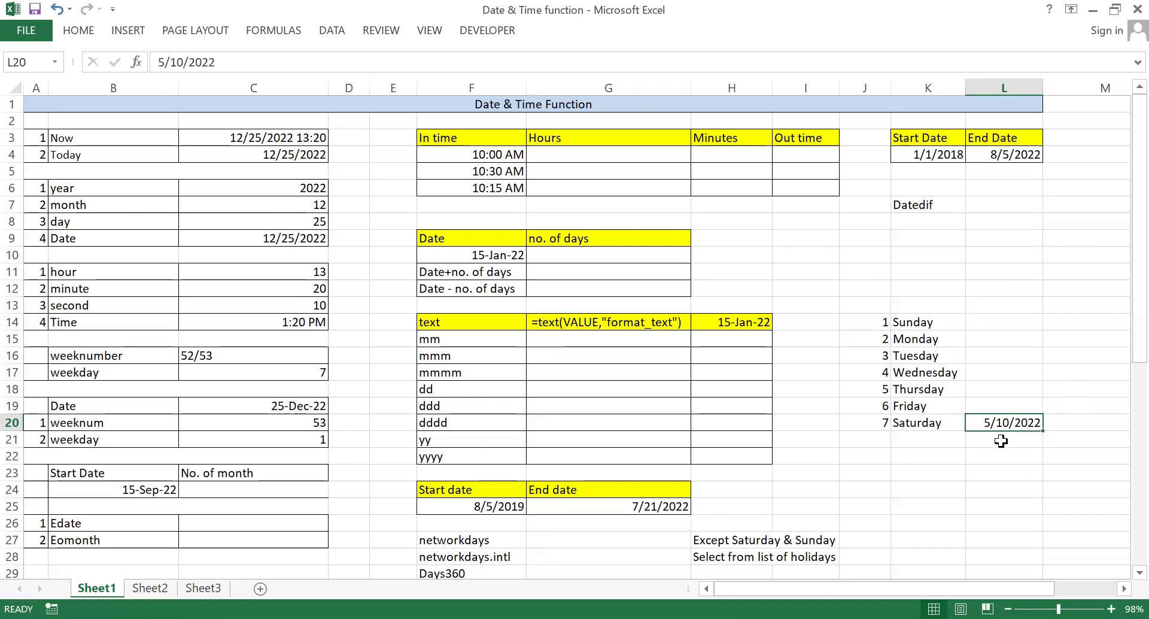
Step: Enter =WEEKDAY(L20) in L21, returning 3 for Tuesday
click(1001, 443)
text(=)
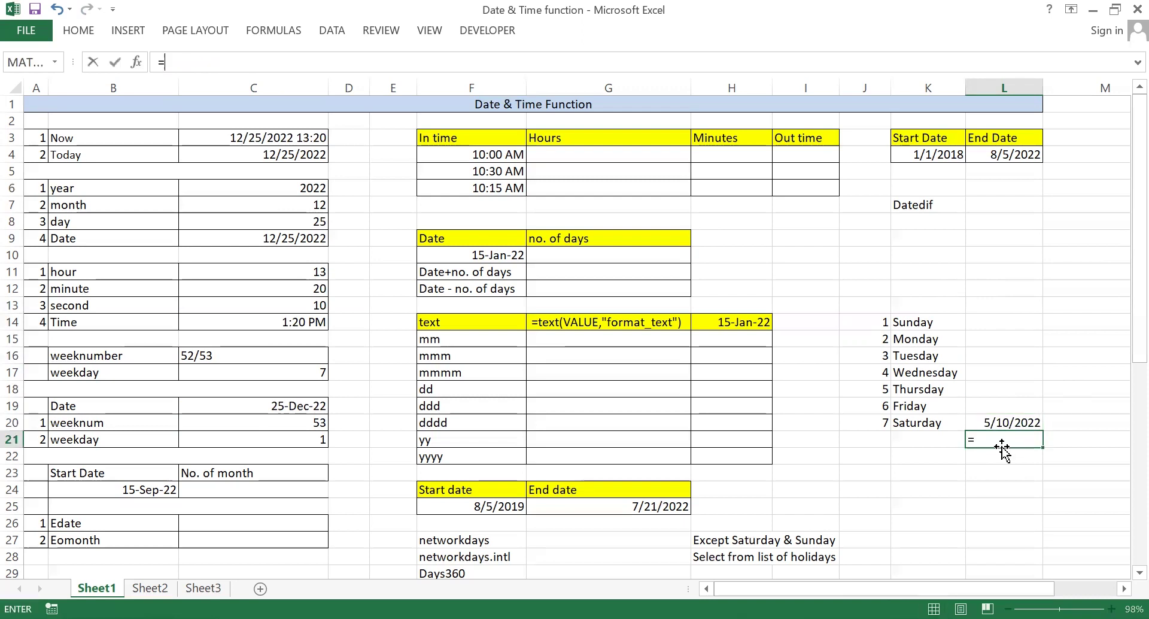
text(wee)
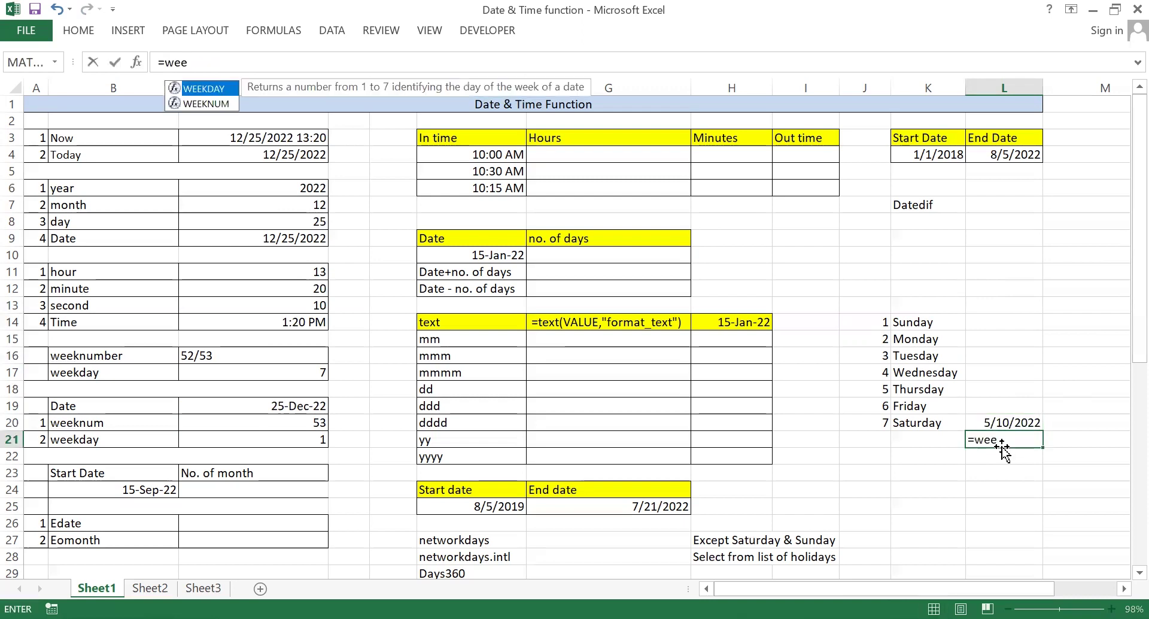
key(Tab)
key(Up)
text())
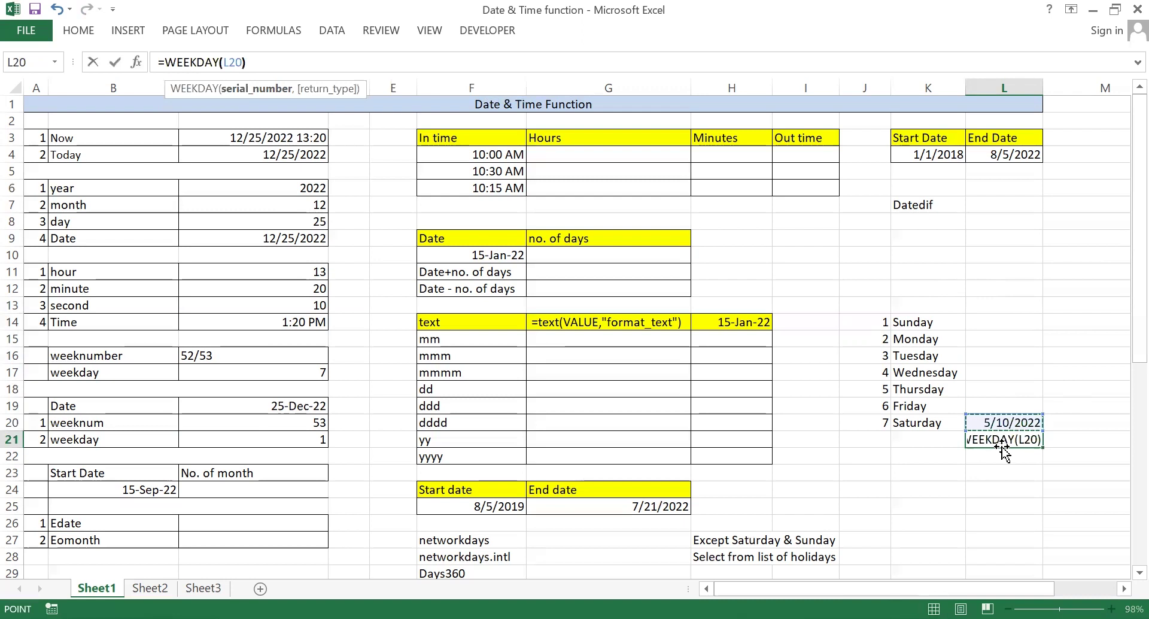
key(Return)
click(1003, 444)
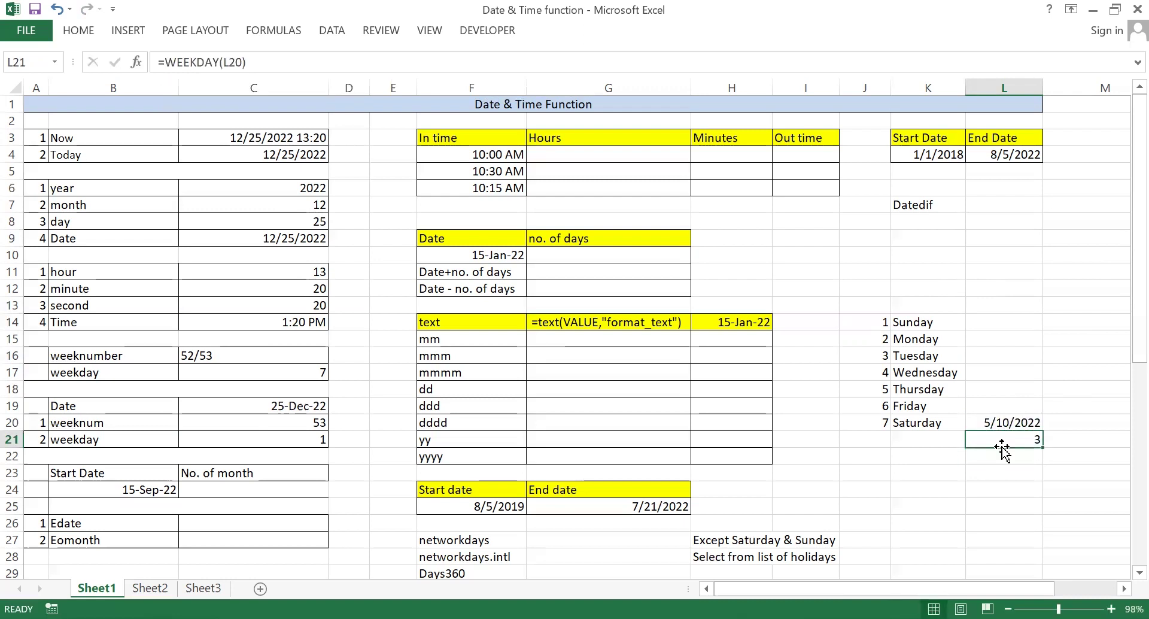
click(905, 353)
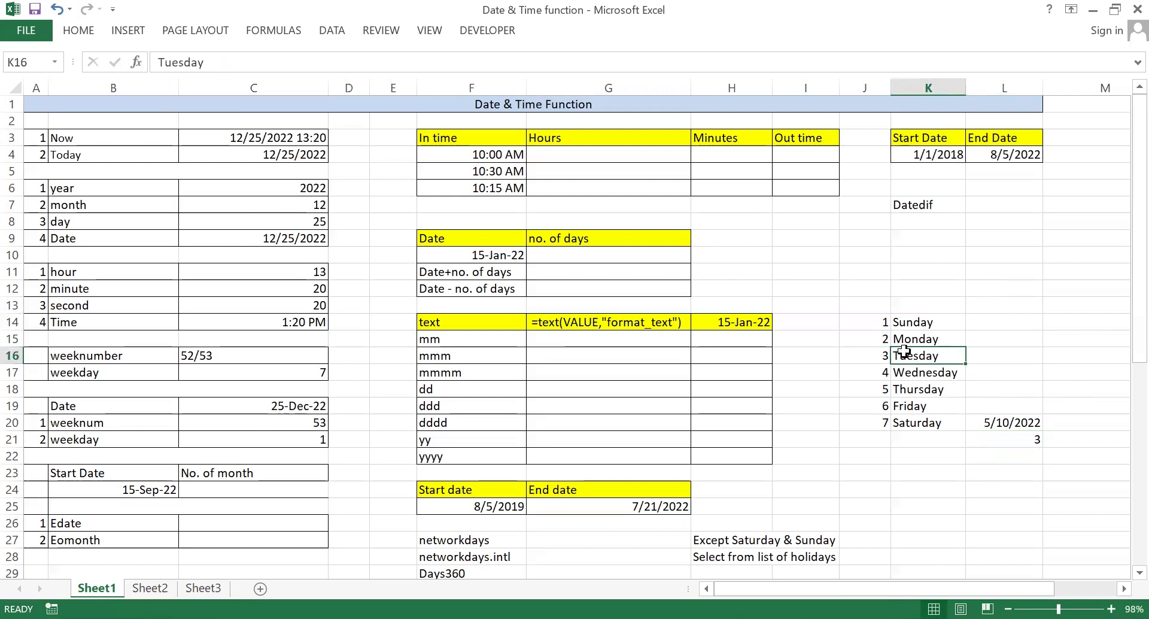
click(994, 460)
text(=)
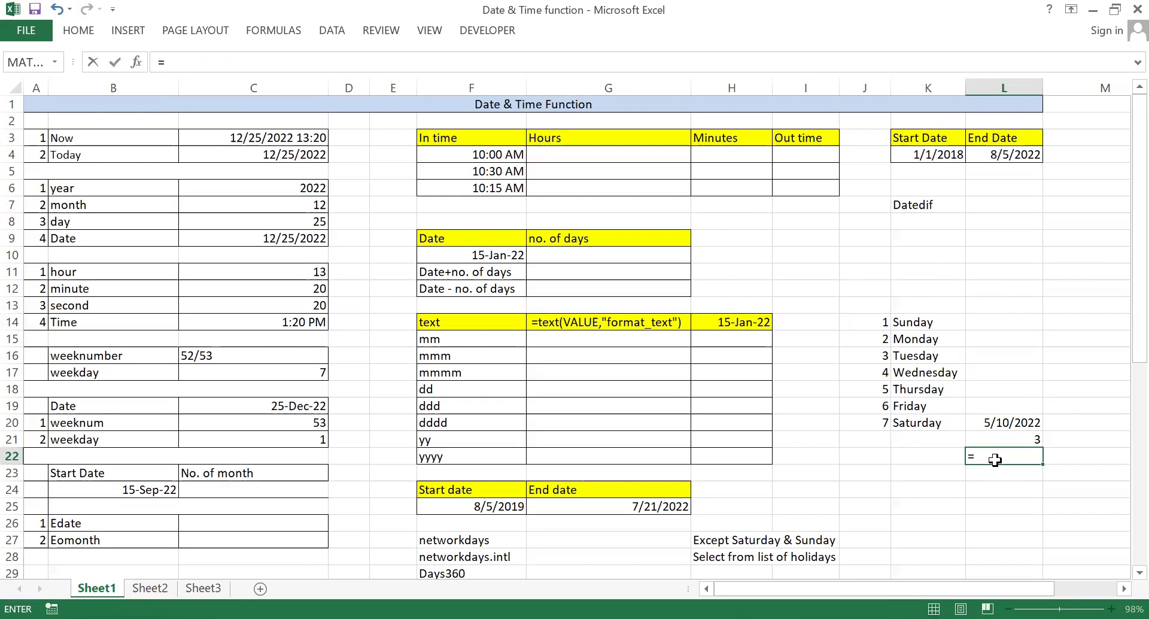
text(WEEKNUM()
Step: Finish =WEEKNUM(L20) in L22 so it returns week 20, then review the Edate and Eomonth labels
key(Up)
key(Up)
text())
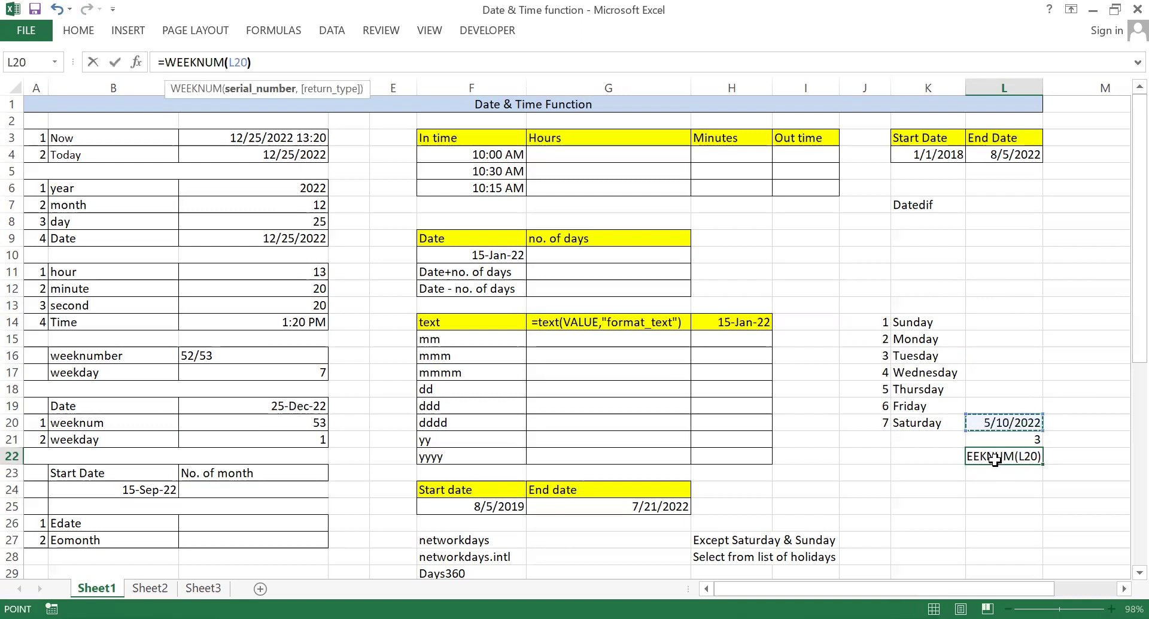
key(ctrl+Return)
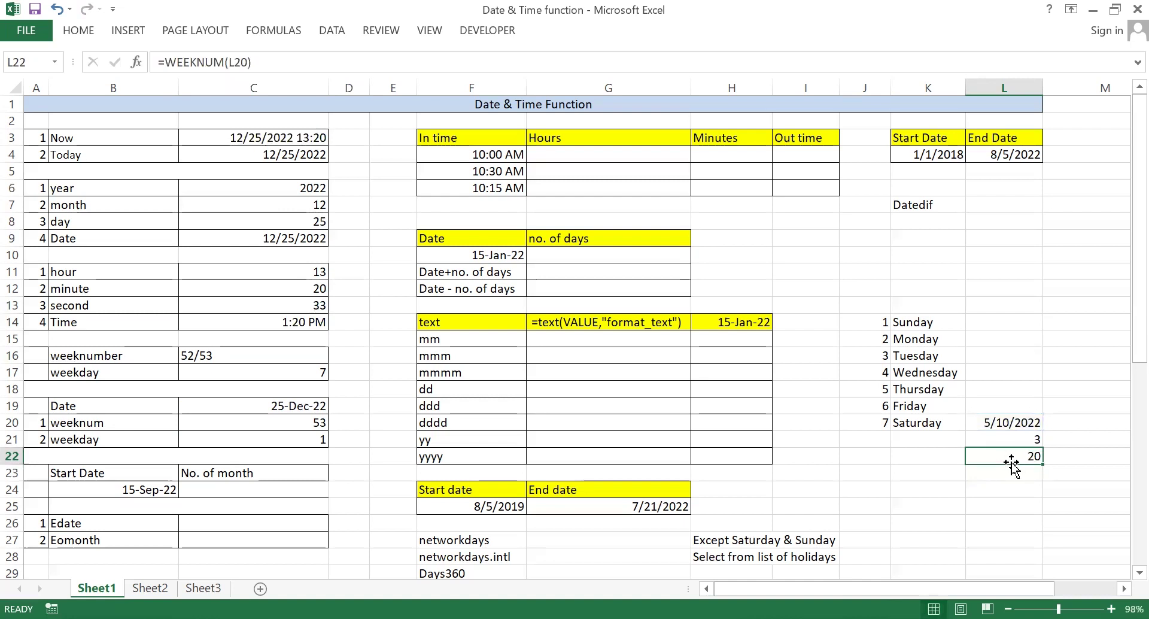
click(1006, 423)
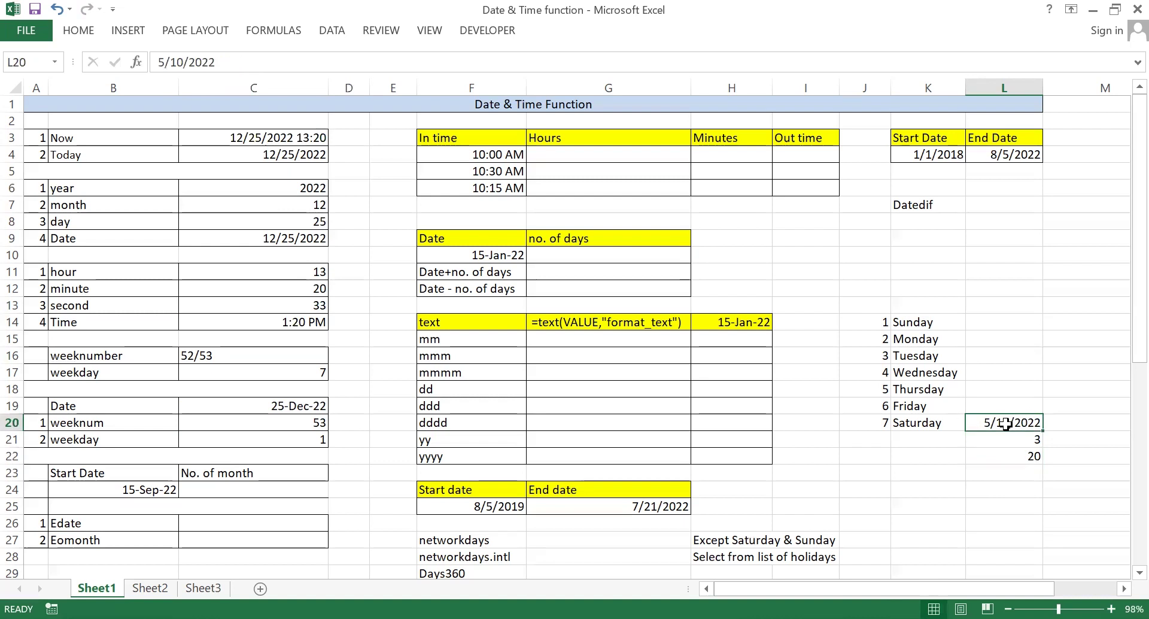
click(1016, 462)
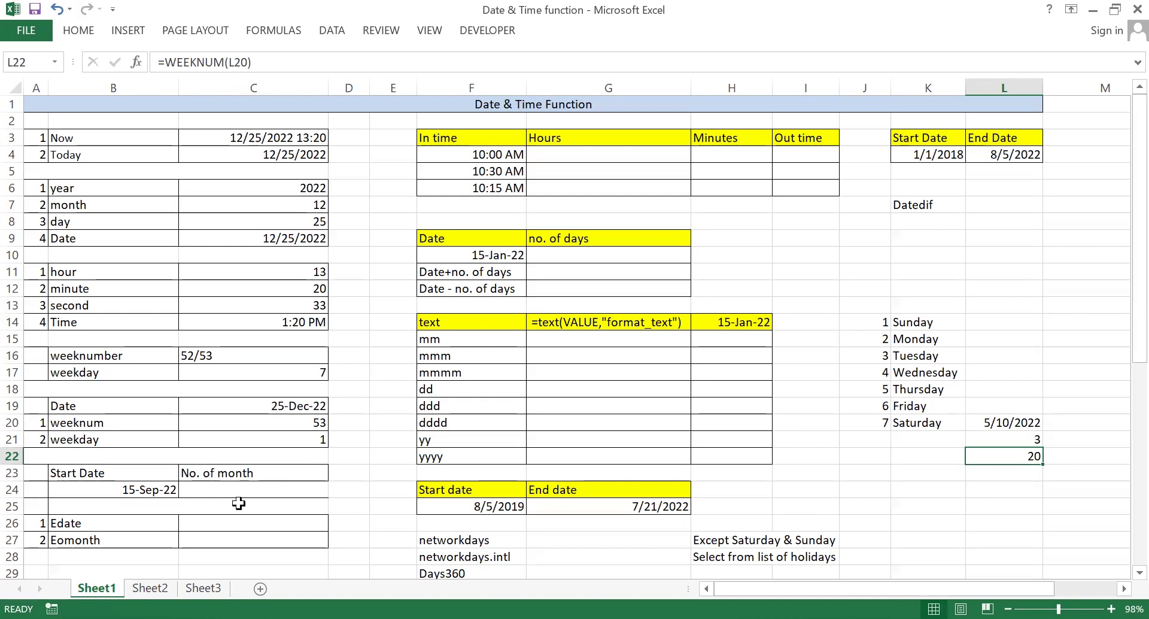
drag(109, 524, 130, 539)
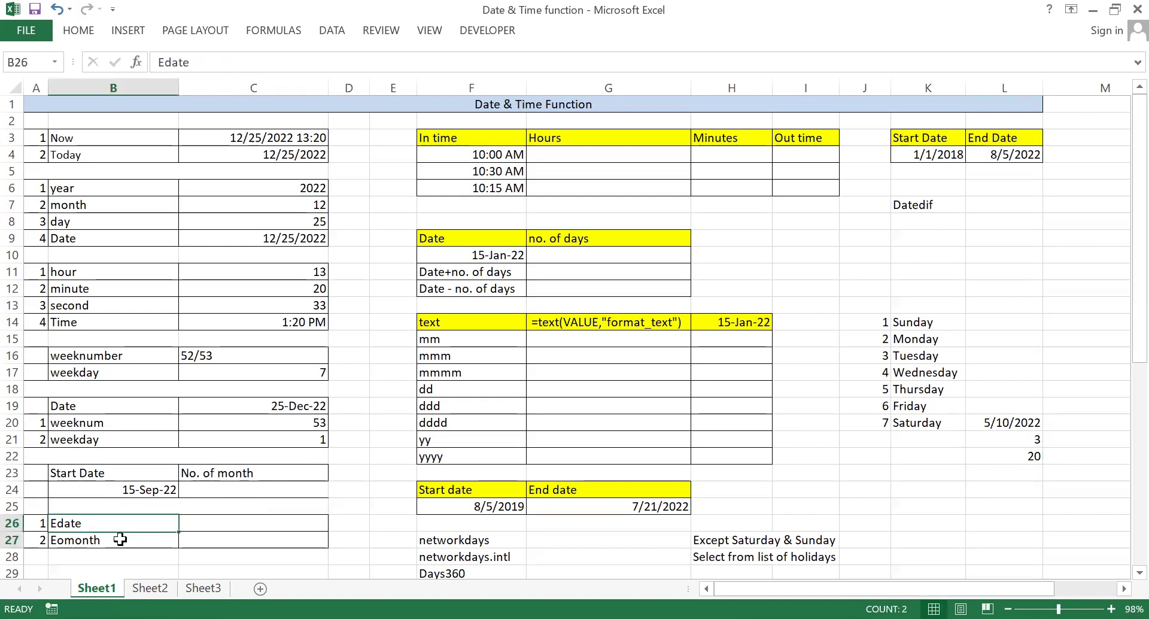
click(130, 539)
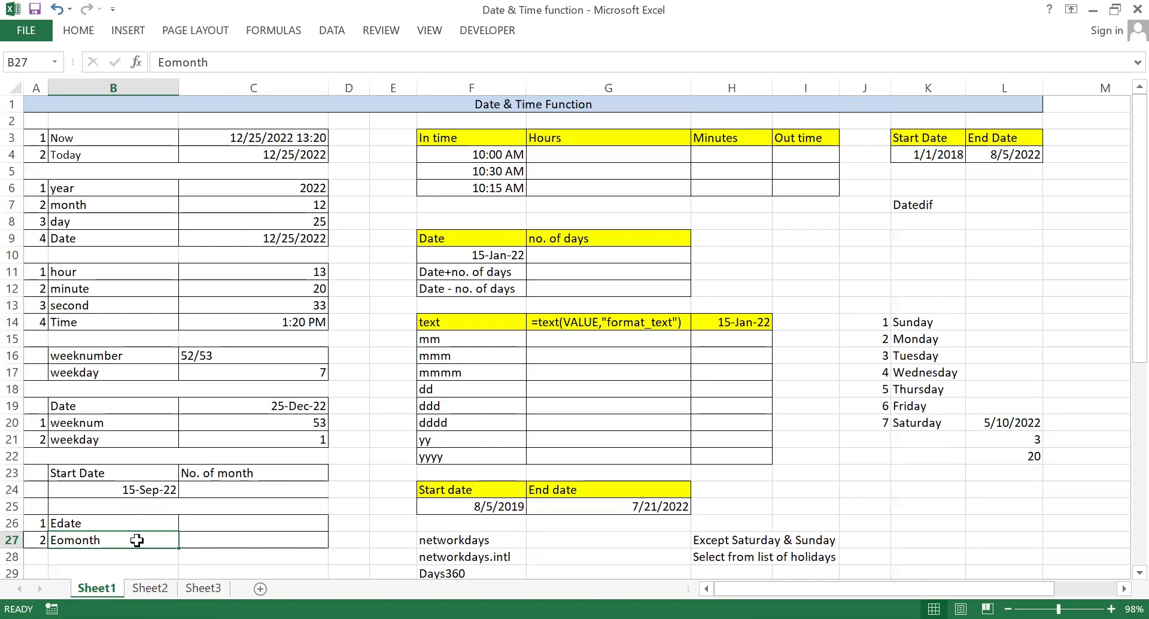
Step: Enter 24 as the number of months in C24
click(220, 490)
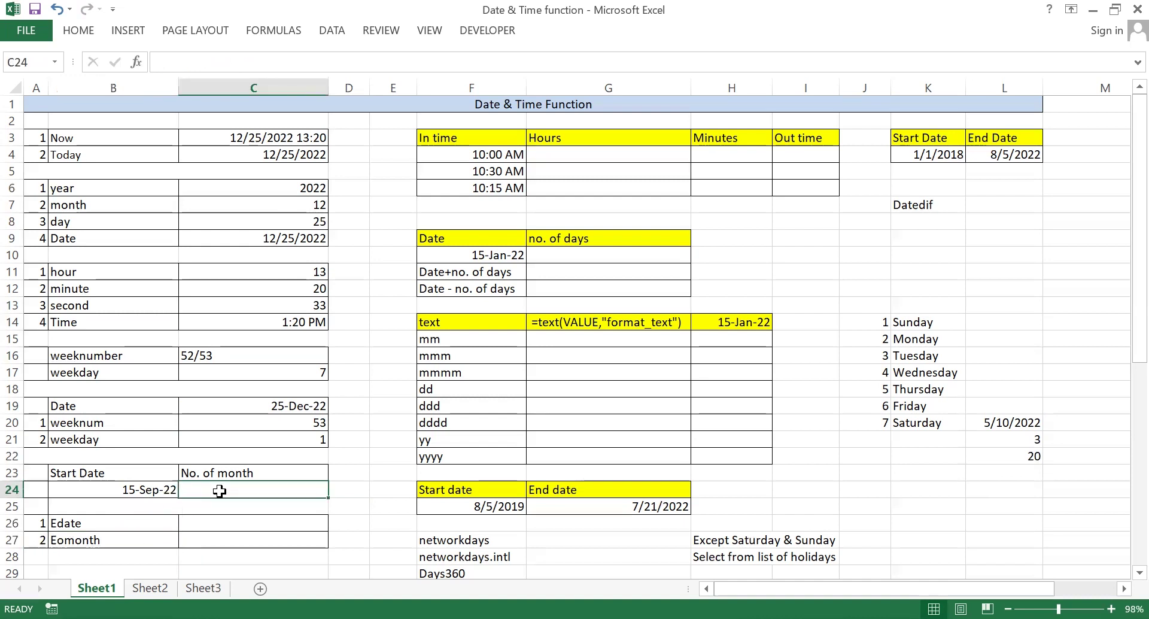
click(110, 490)
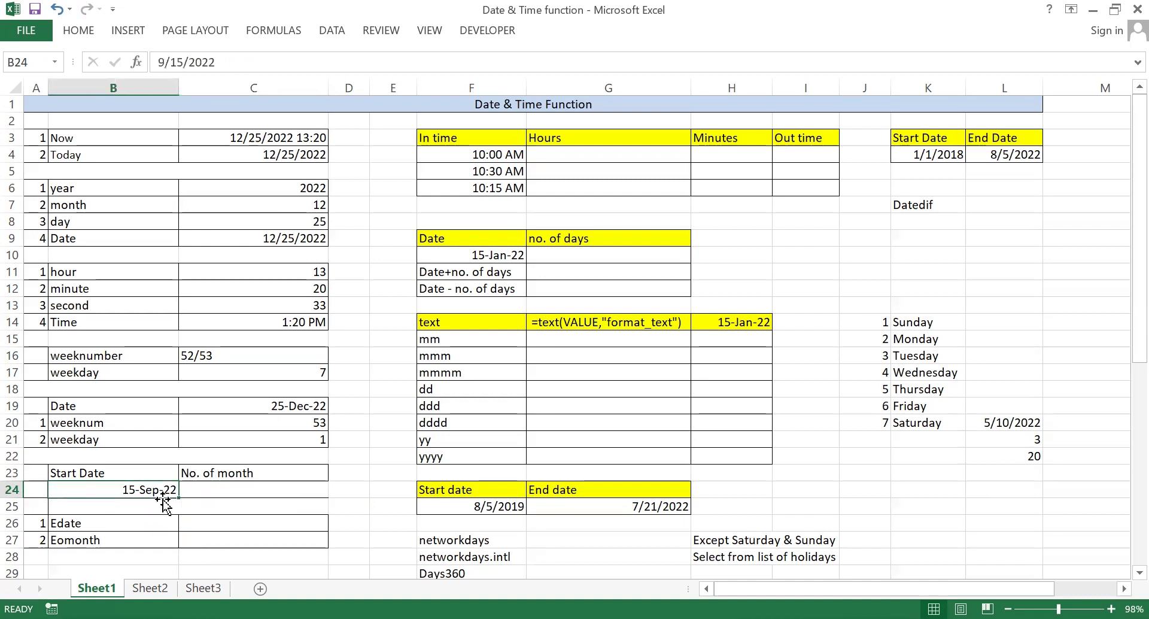
click(248, 489)
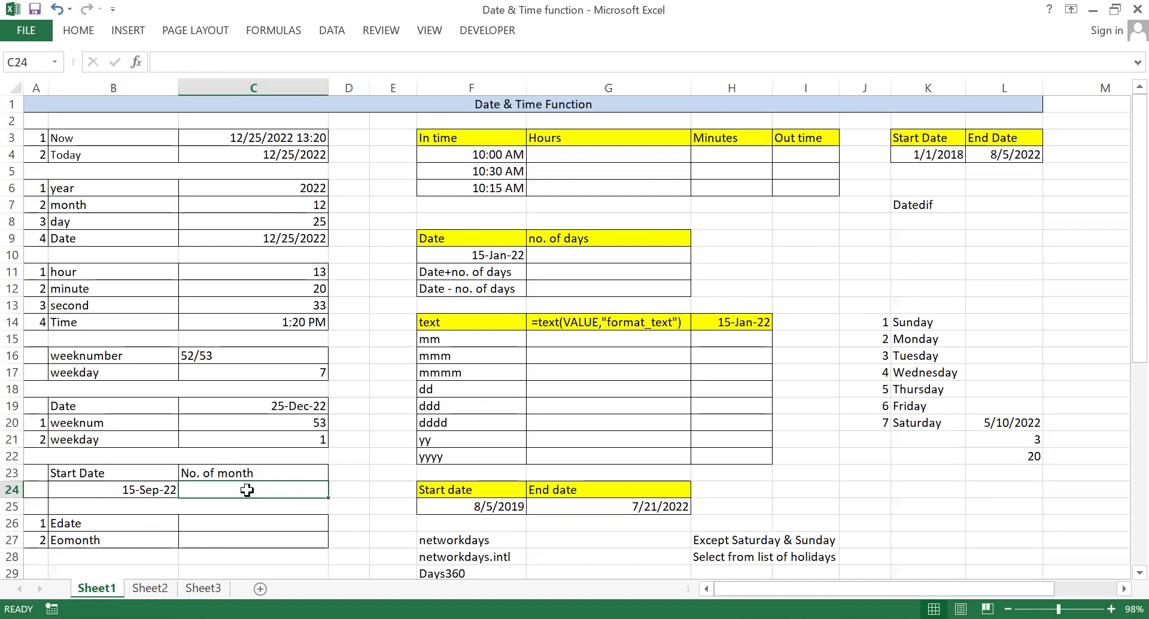
text(2)
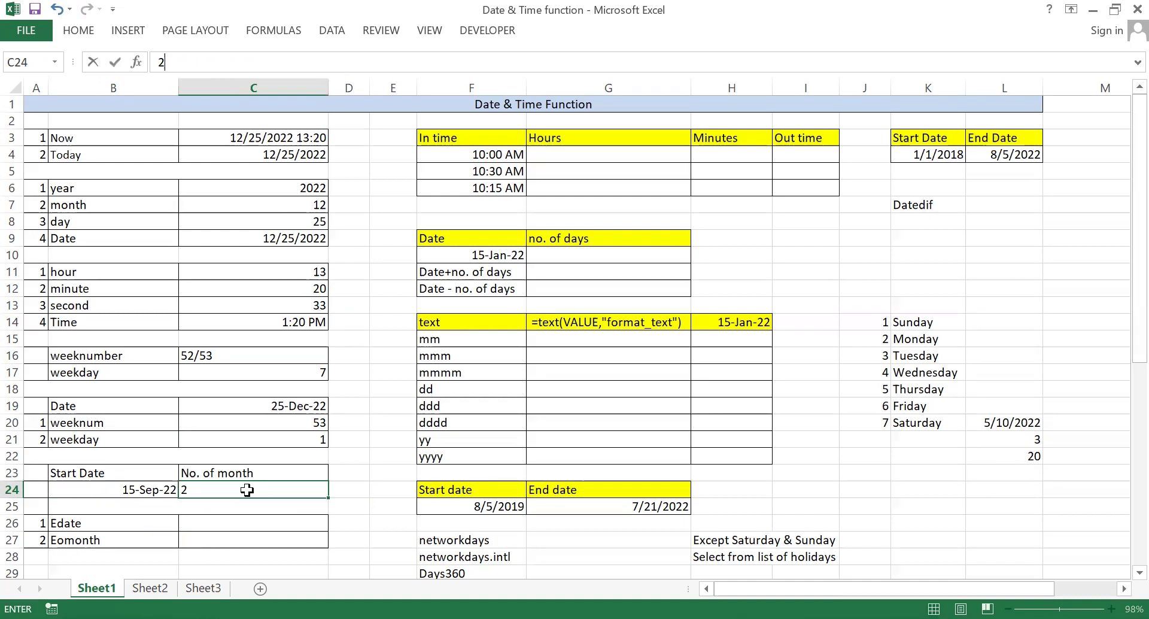
key(Return)
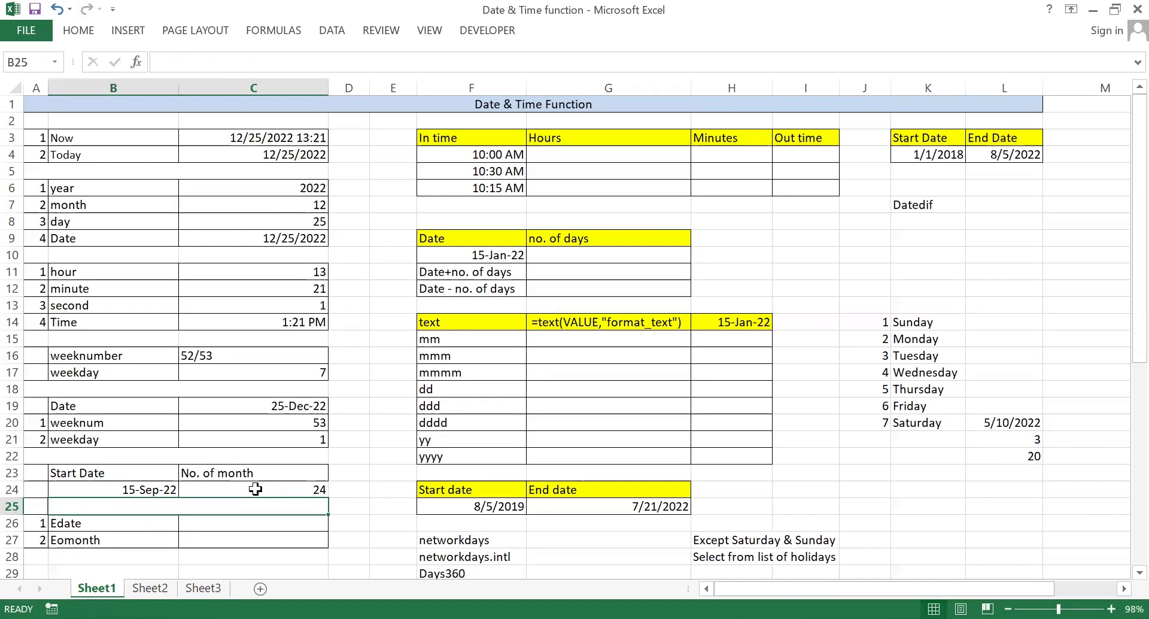
click(255, 488)
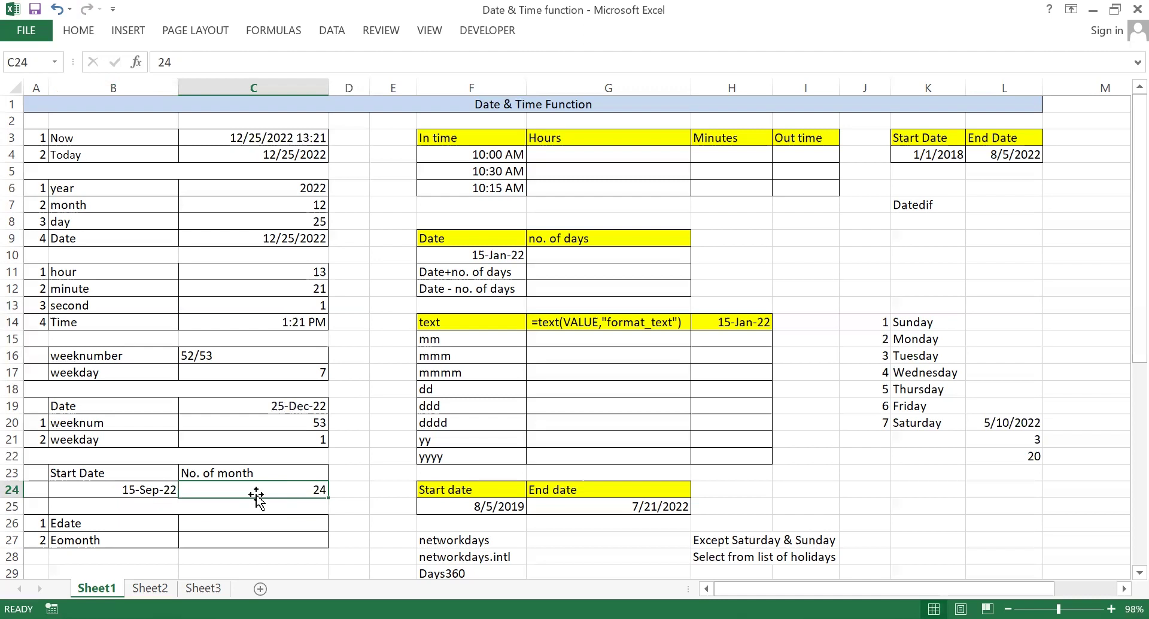
Step: Enter =EDATE(B24,C24) in C26 and format it as Short Date, showing 9/15/2024
click(243, 524)
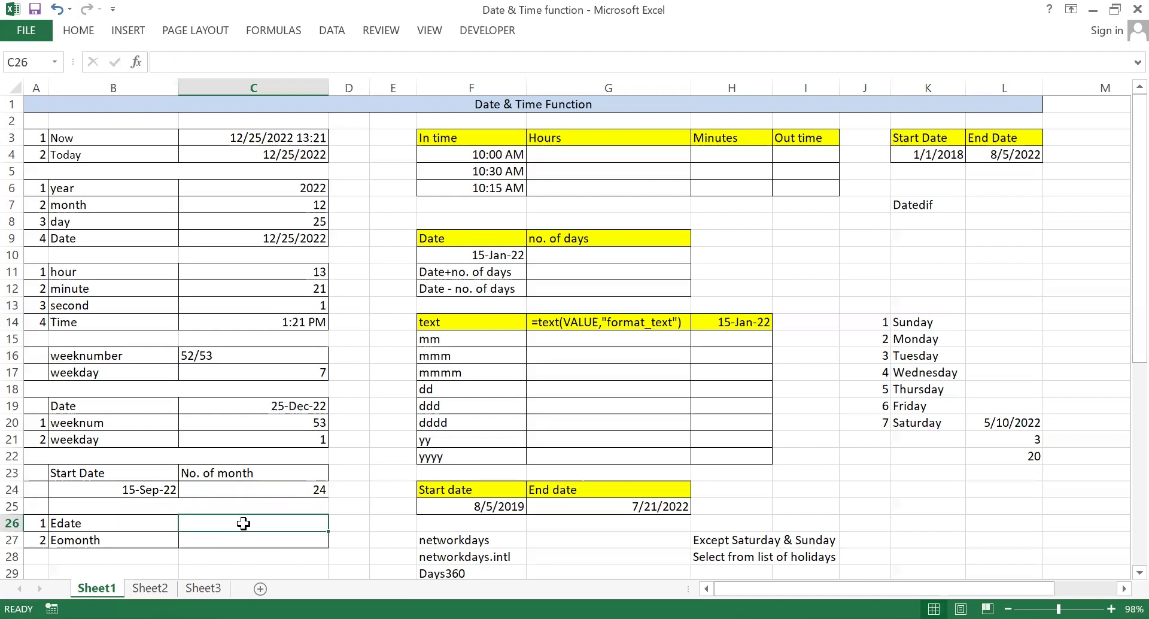
text(=)
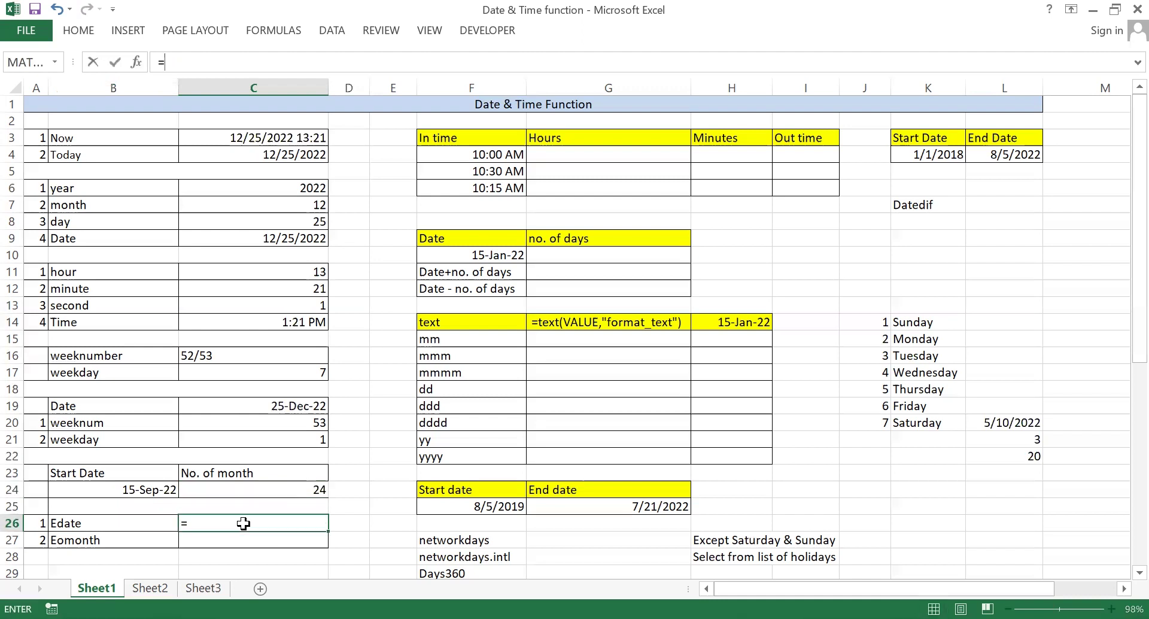
text(EDATE()
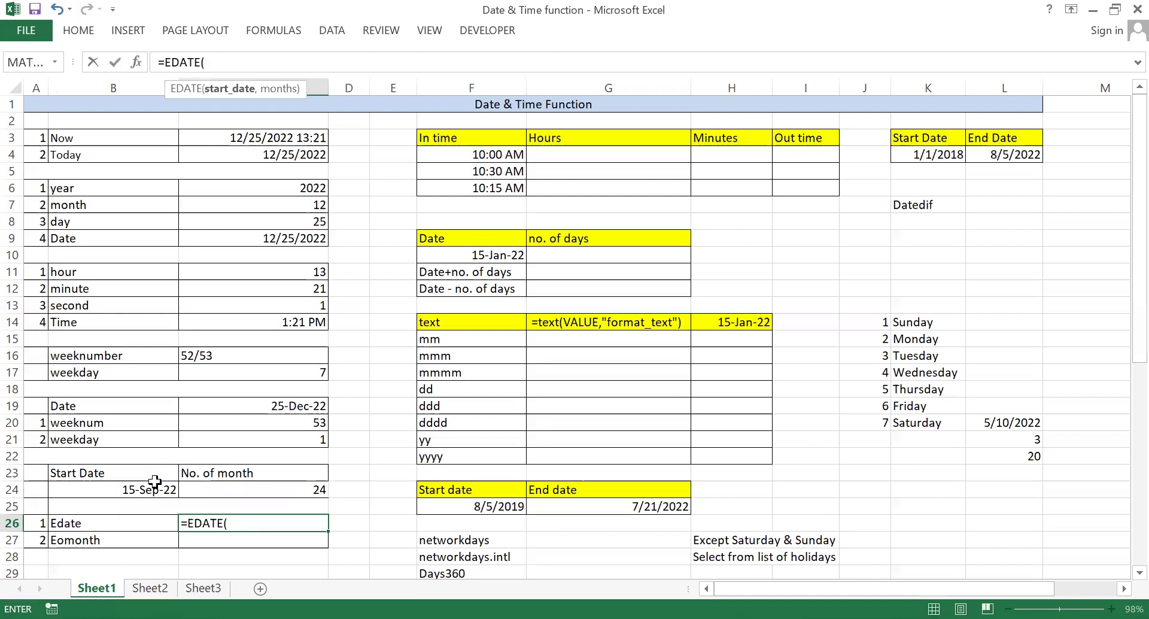
click(140, 489)
text(,)
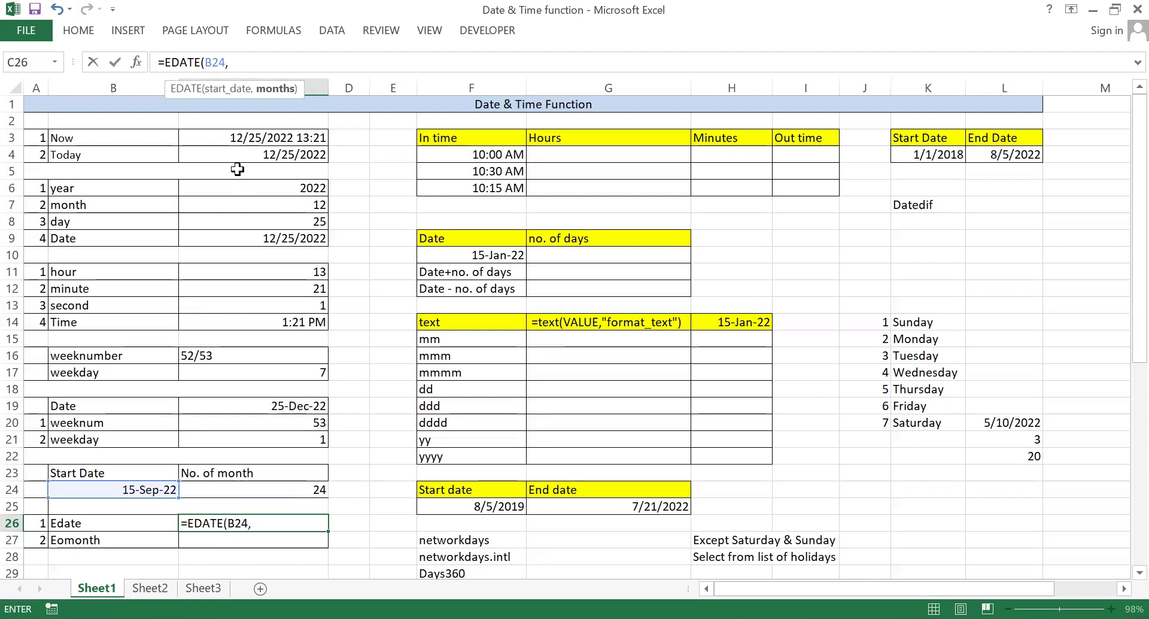
click(283, 492)
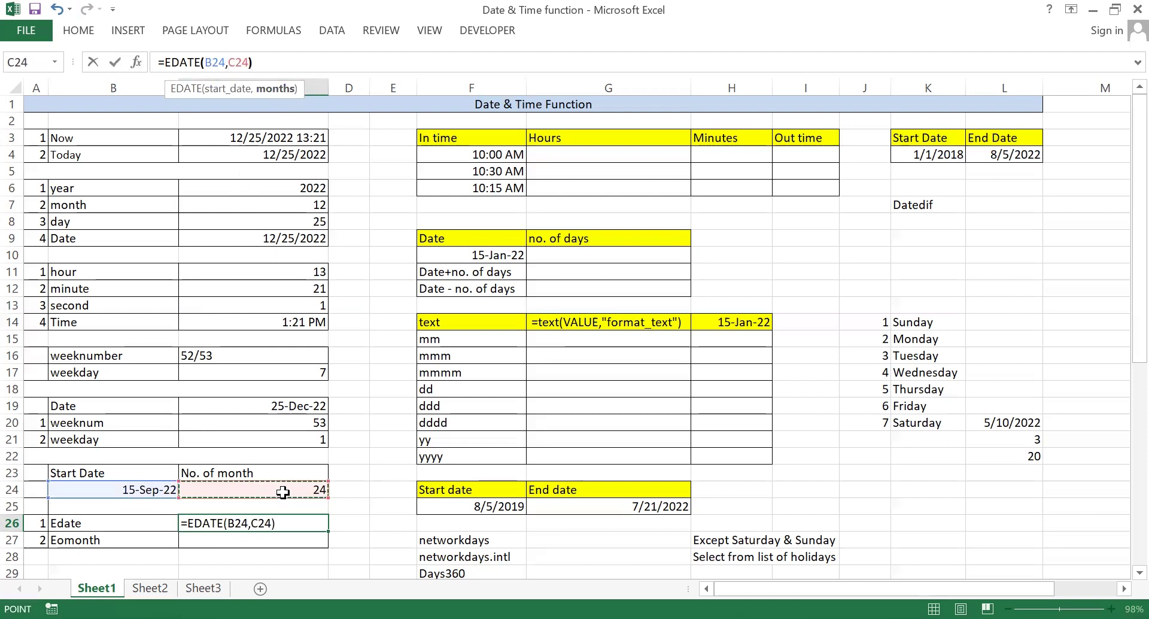
key(Return)
click(285, 520)
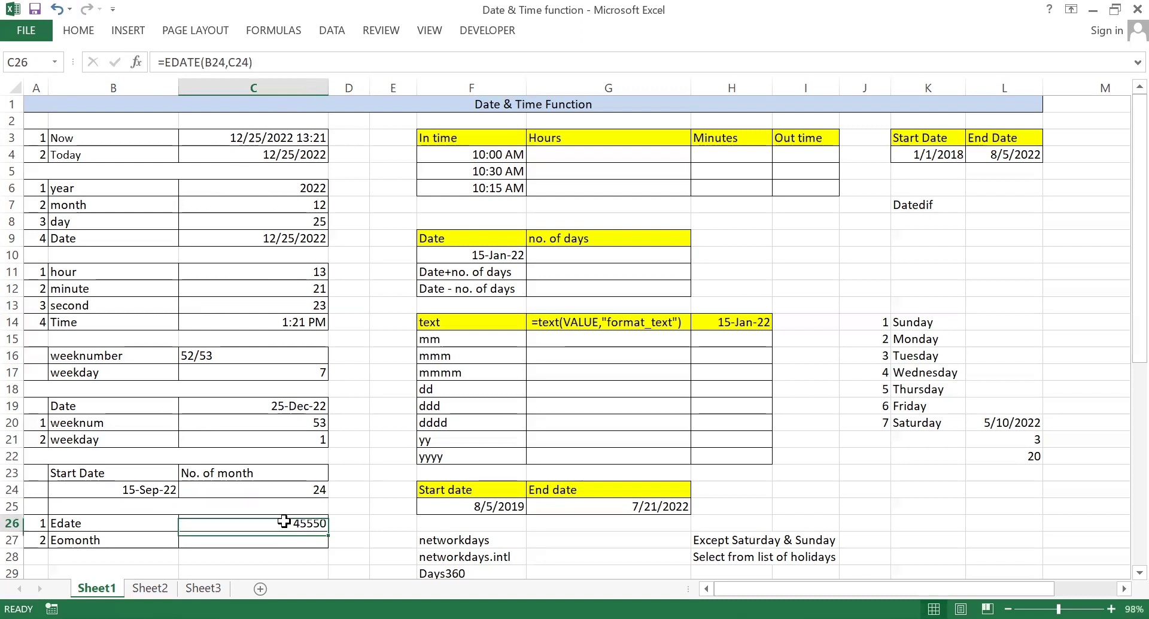
click(67, 32)
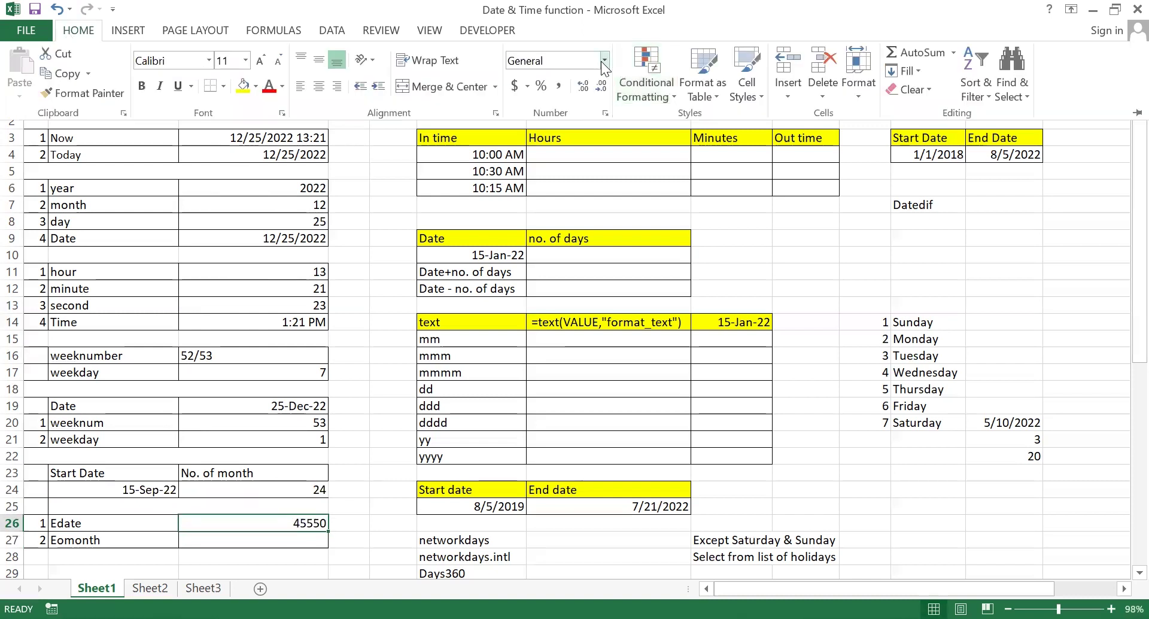
click(603, 61)
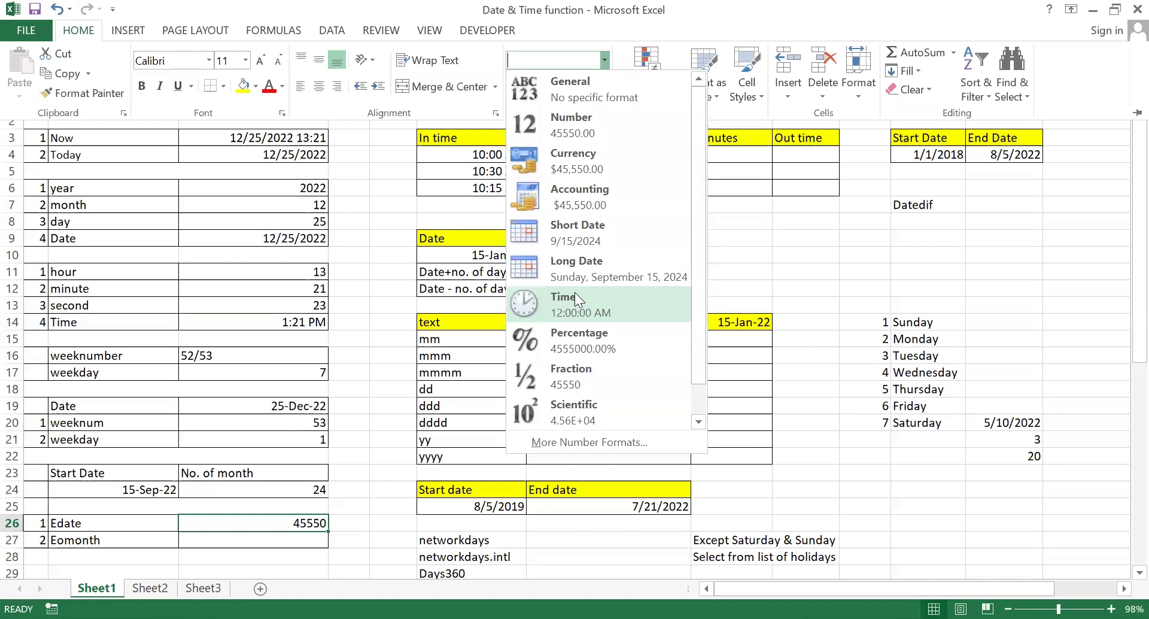
click(572, 224)
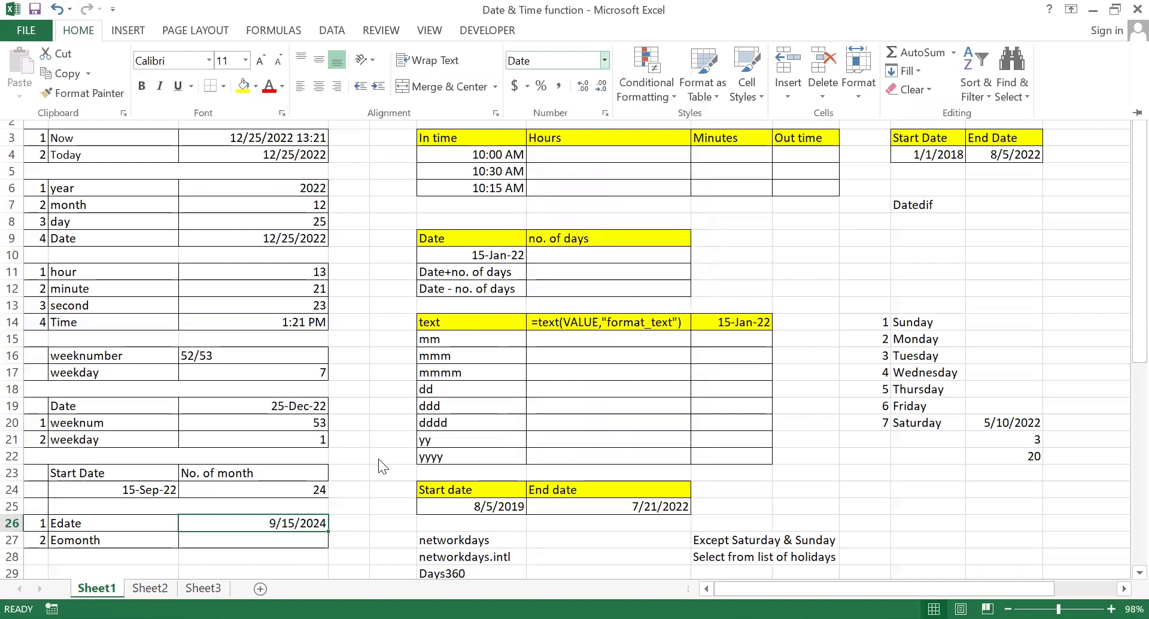
Step: Enter =EOMONTH(B24,C24) in the Eomonth cell C27
click(246, 539)
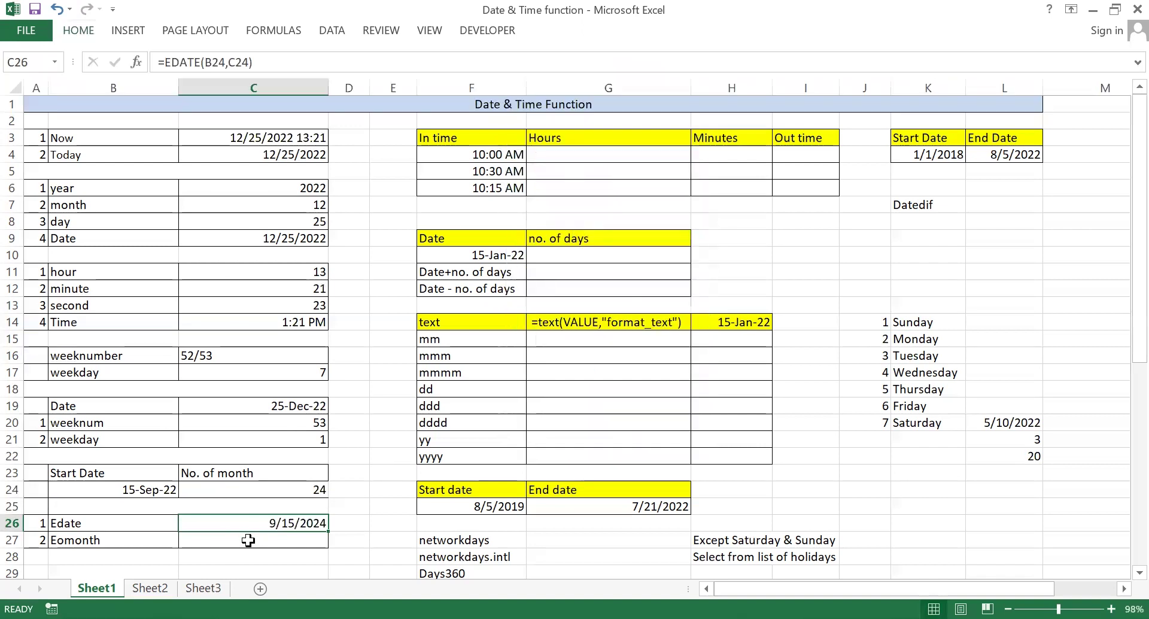
click(247, 539)
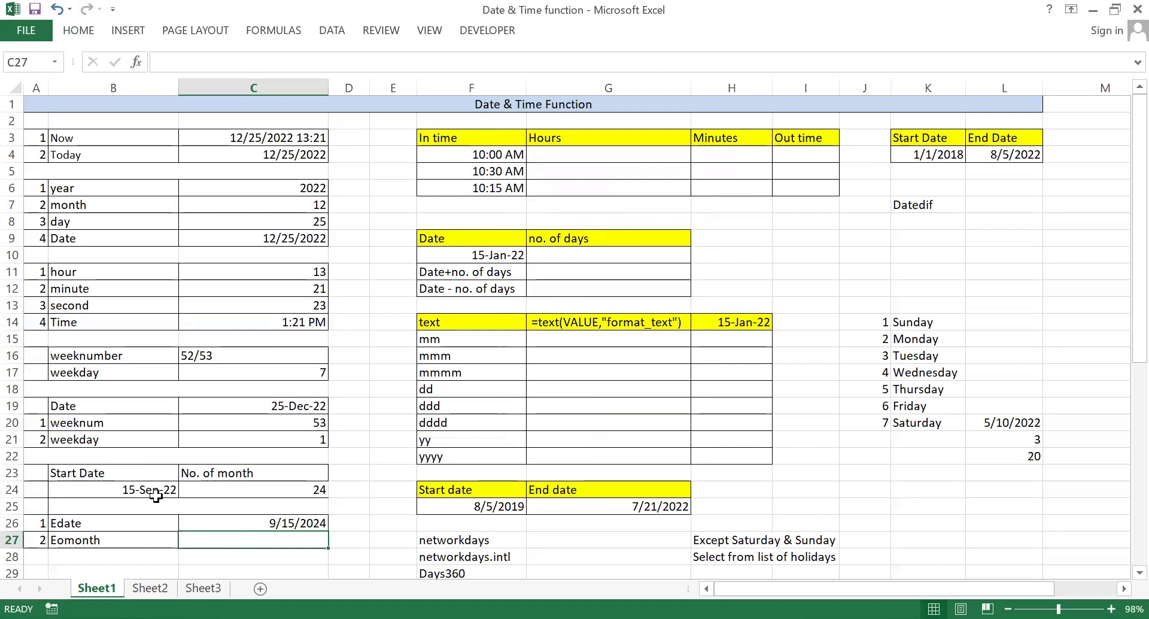
click(278, 486)
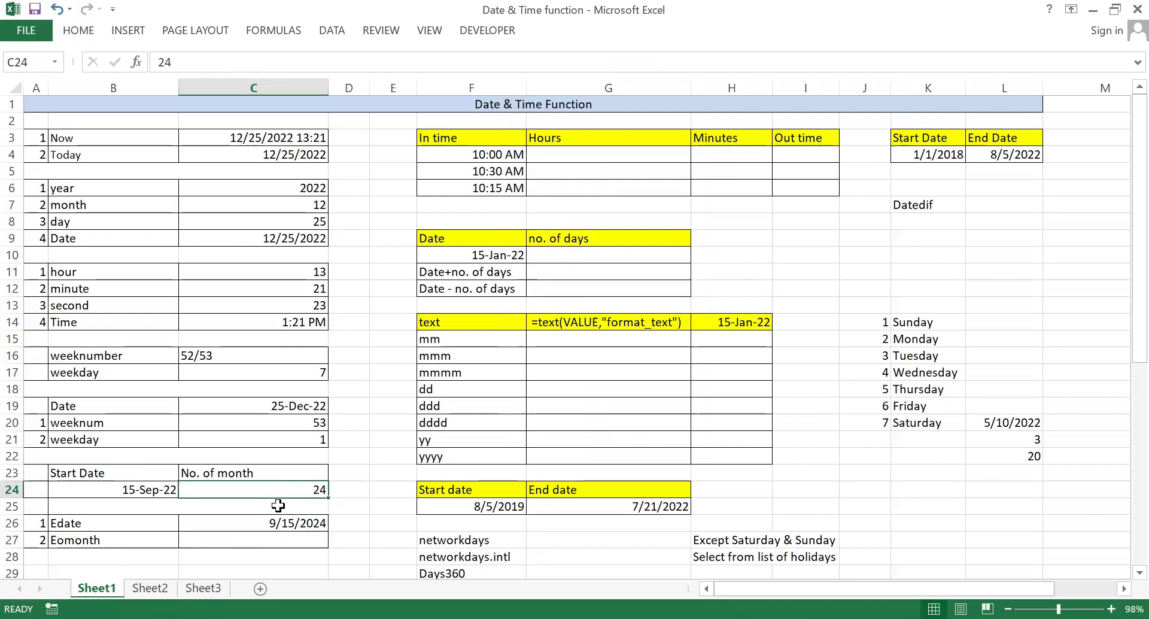
click(262, 524)
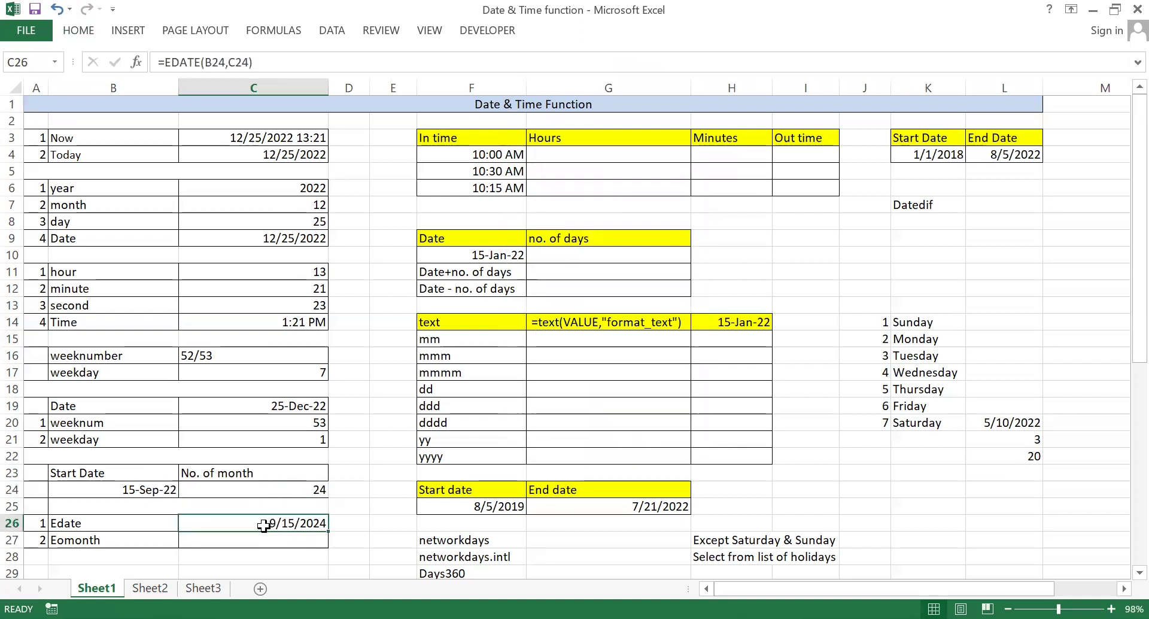
click(293, 541)
text(=)
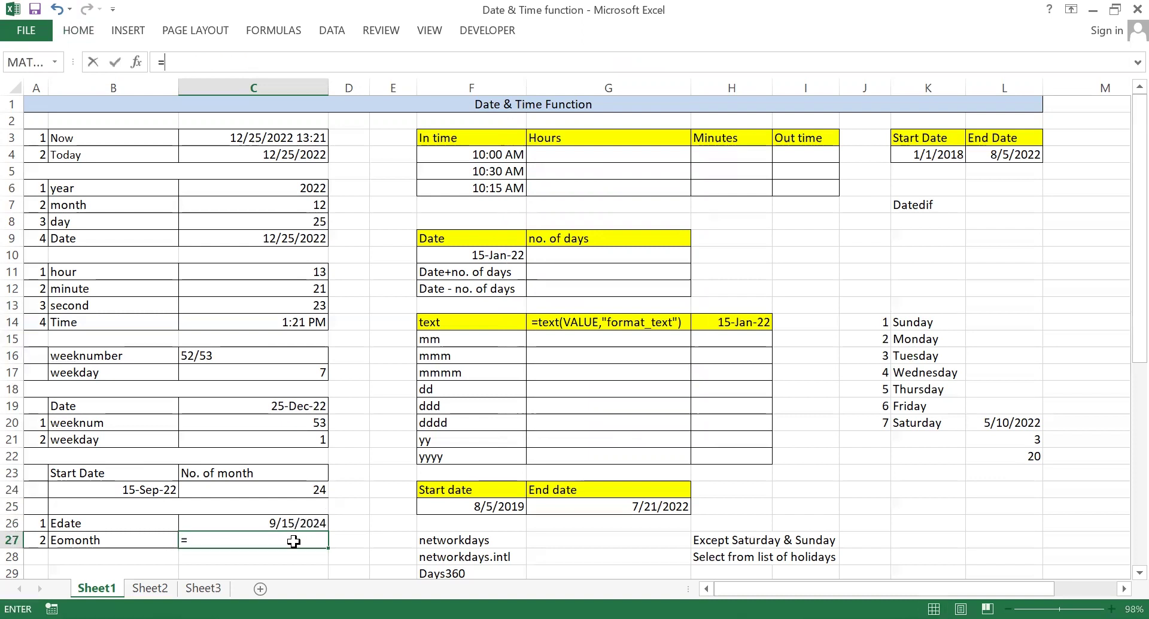
text(EOMONTH()
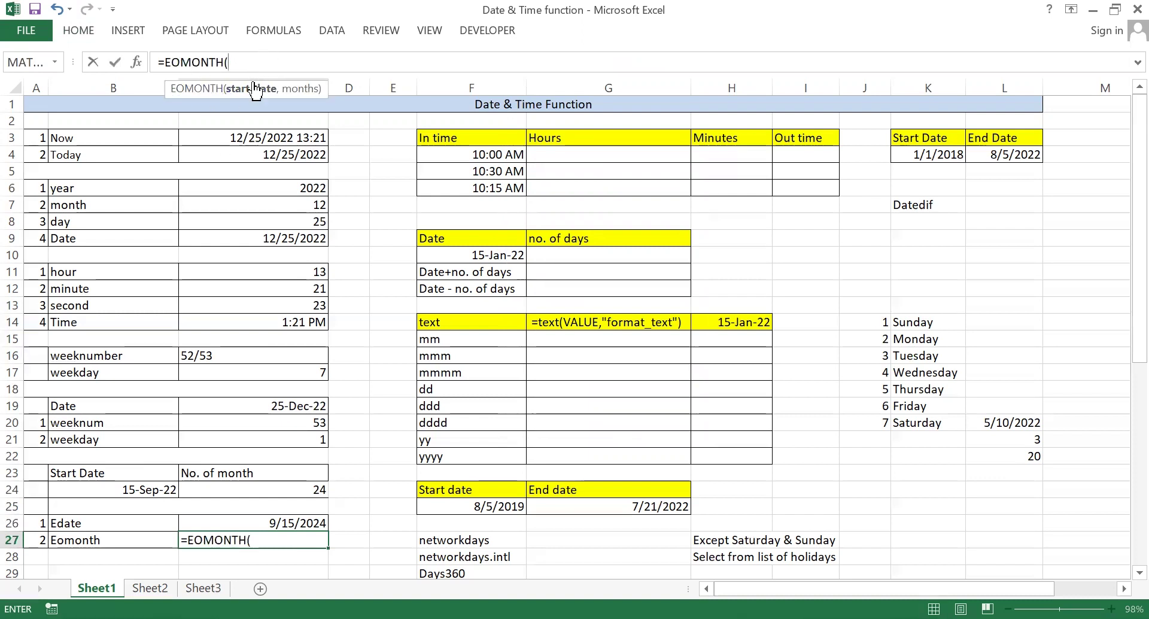
click(125, 494)
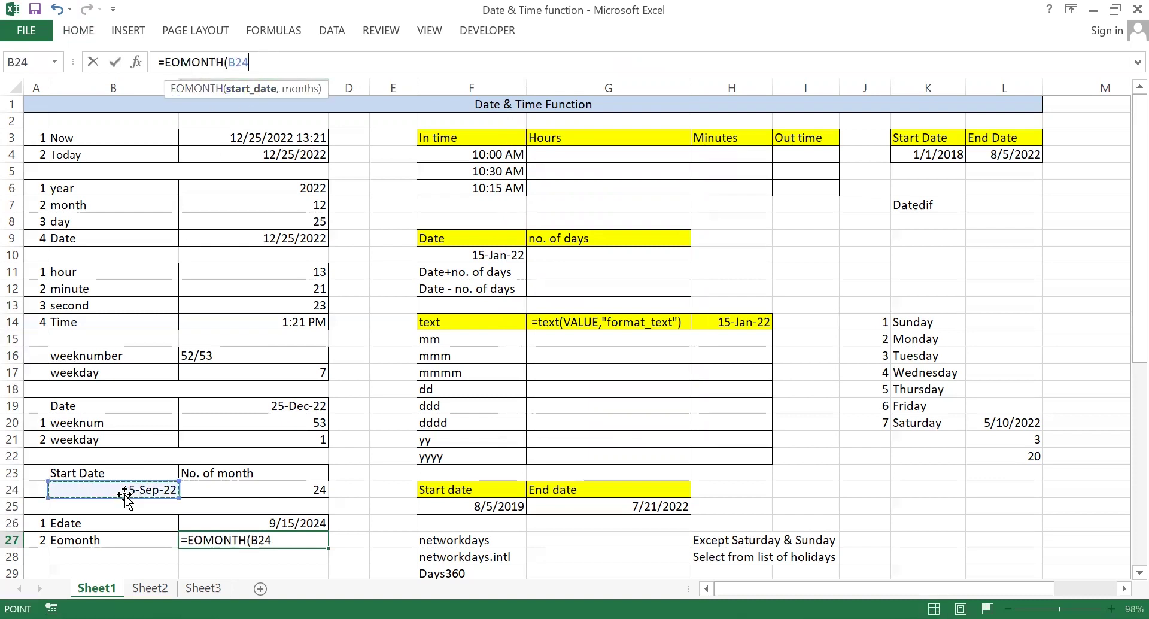
text(,)
click(265, 489)
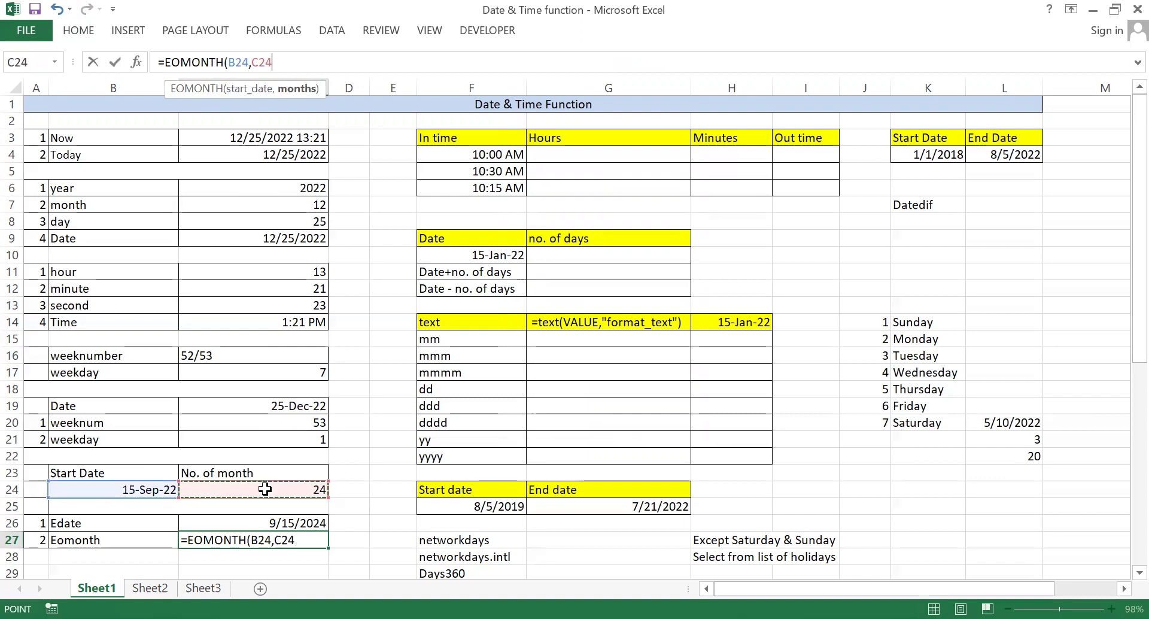
text())
key(ctrl+Return)
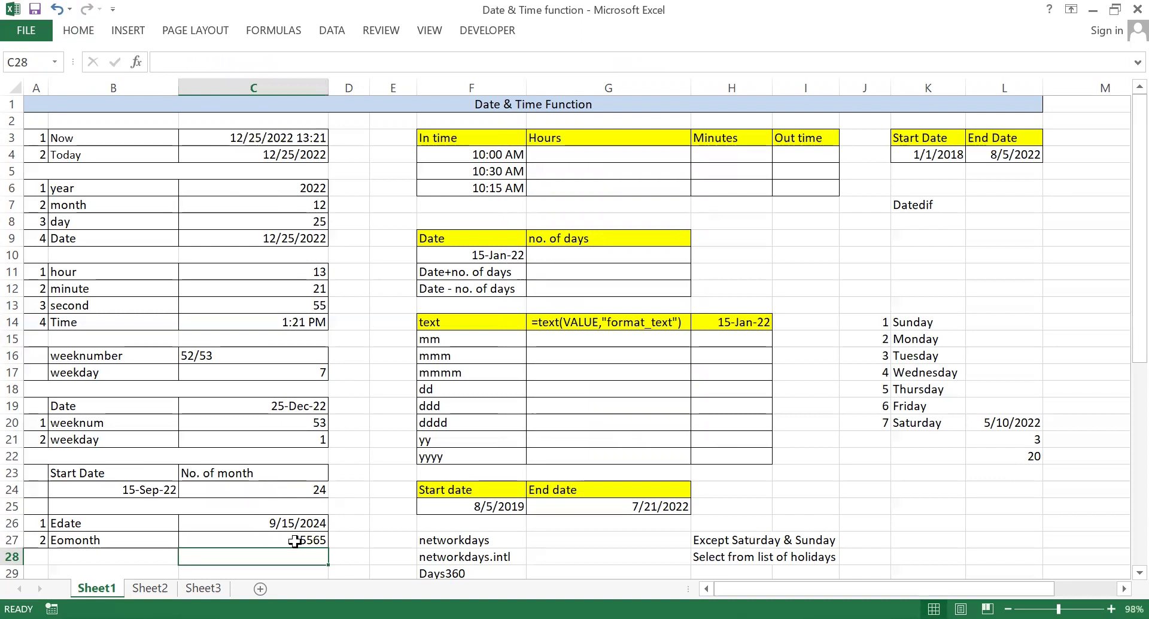
Step: Format C27 as Short Date so it displays 9/30/2024
click(78, 31)
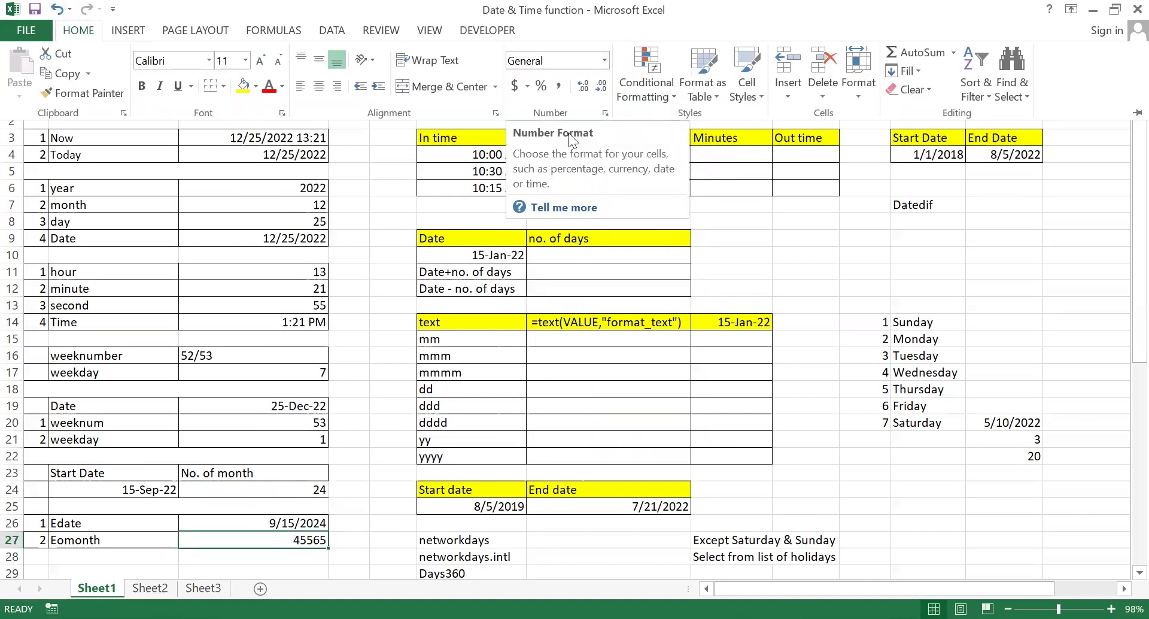
click(604, 60)
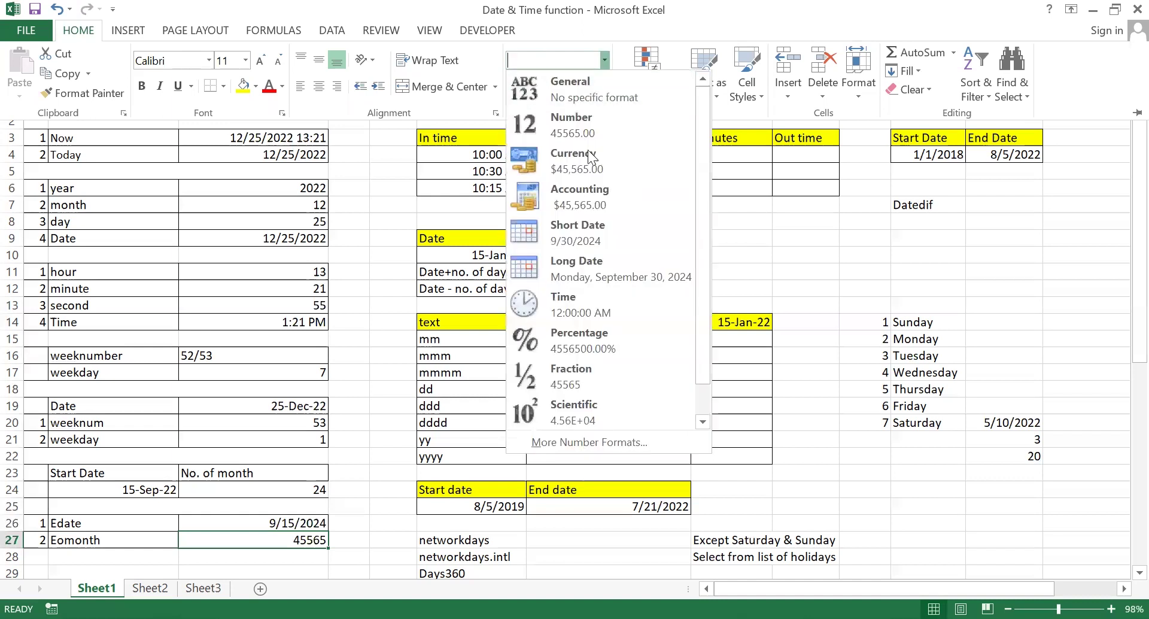
click(568, 233)
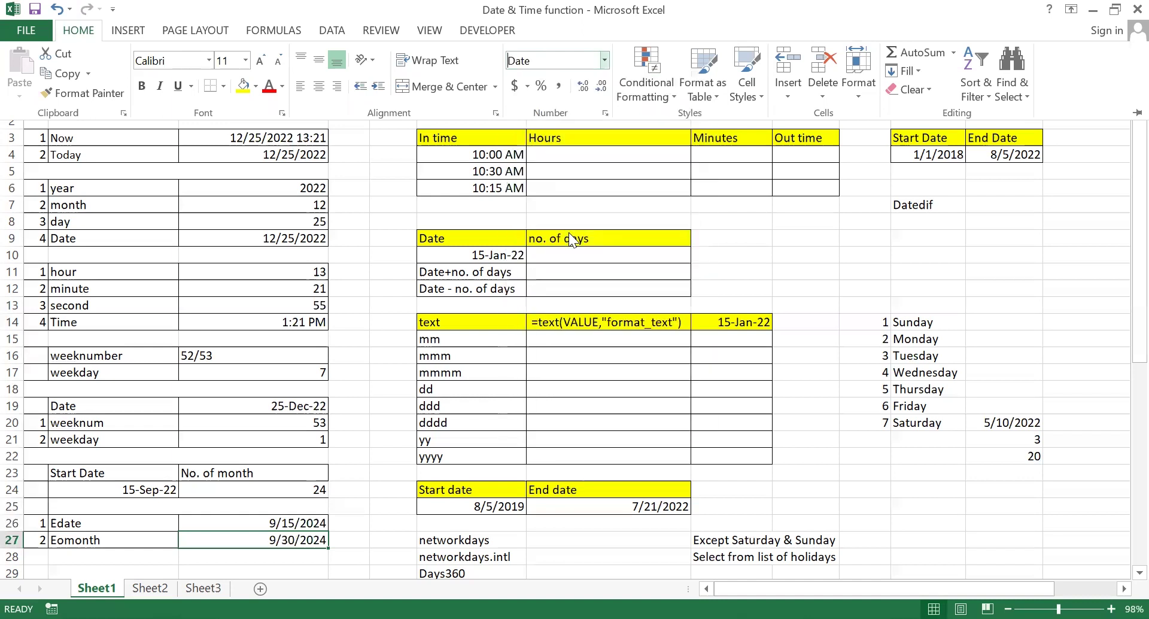
click(263, 543)
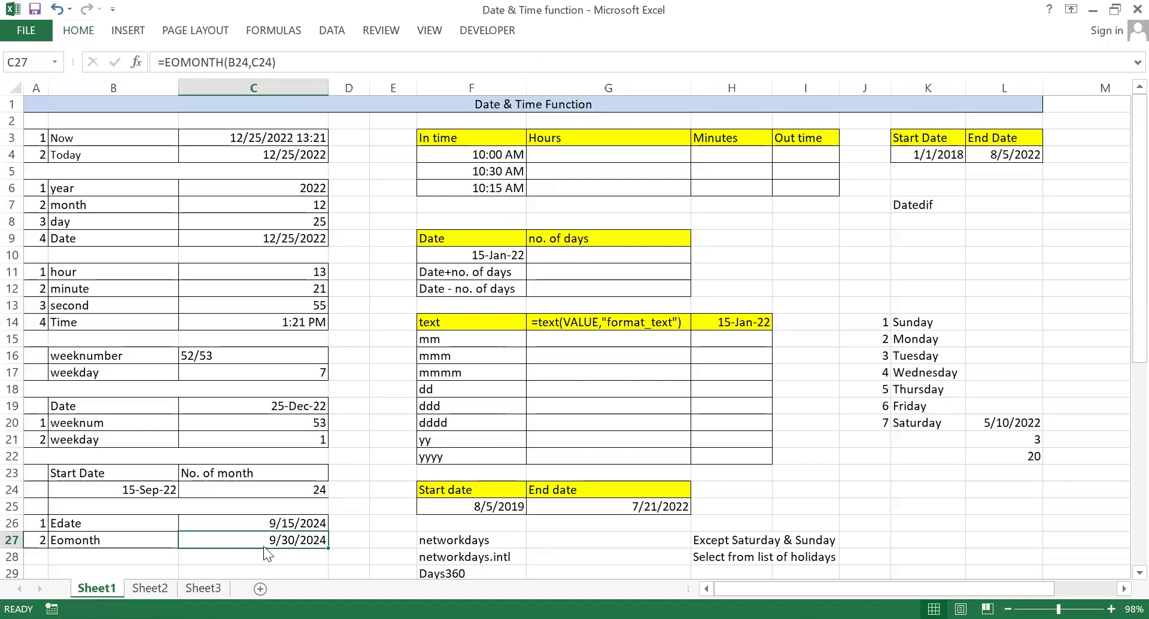
click(129, 536)
click(254, 488)
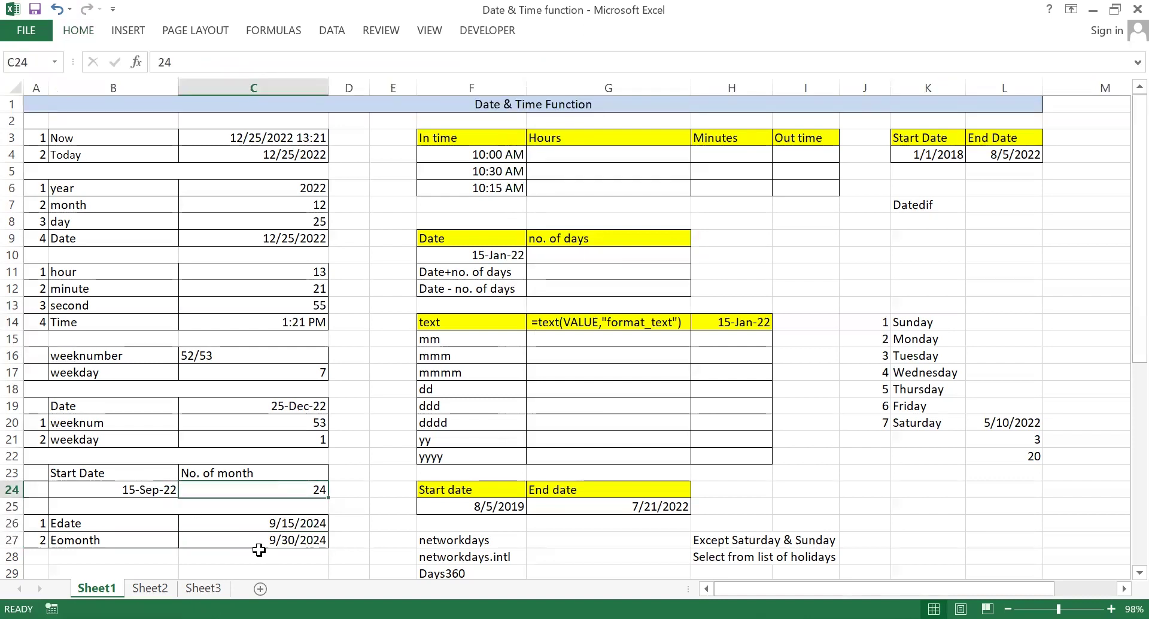
click(282, 540)
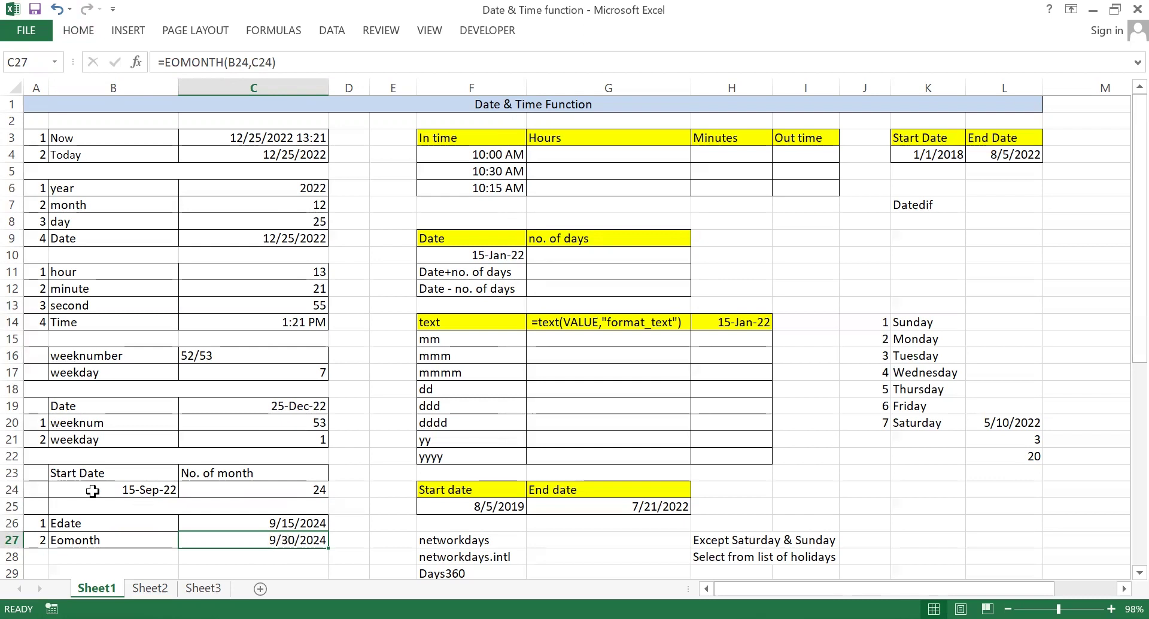
Step: Change the start date's day from 15 to 20 and confirm Edate 9/20/2024, Eomonth 9/30/2024
click(271, 525)
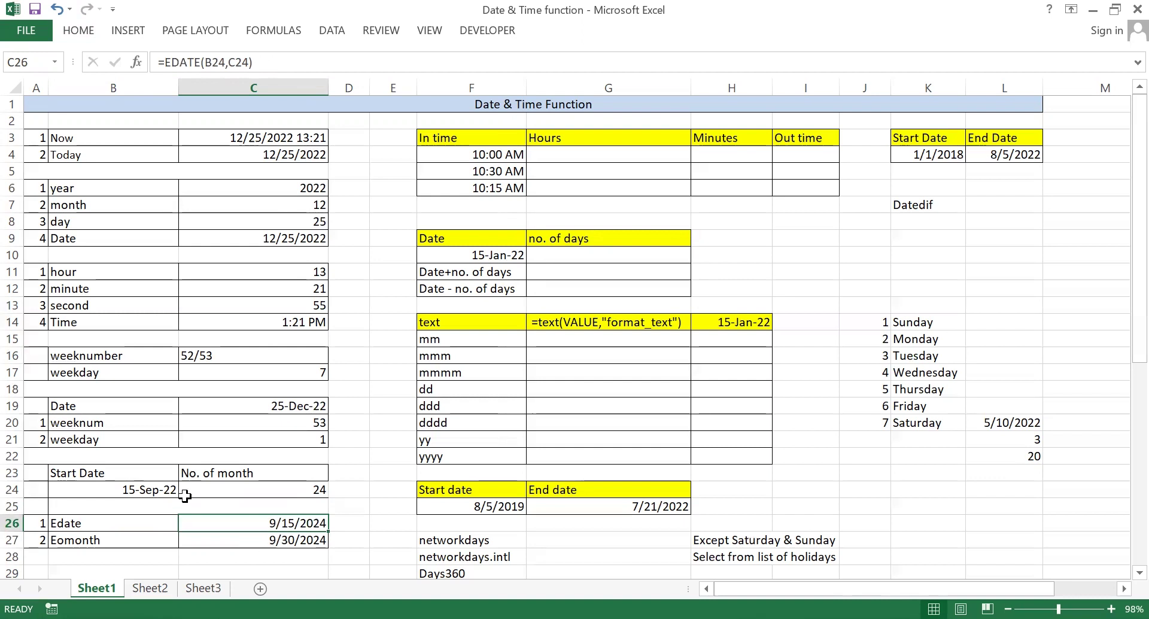
click(147, 490)
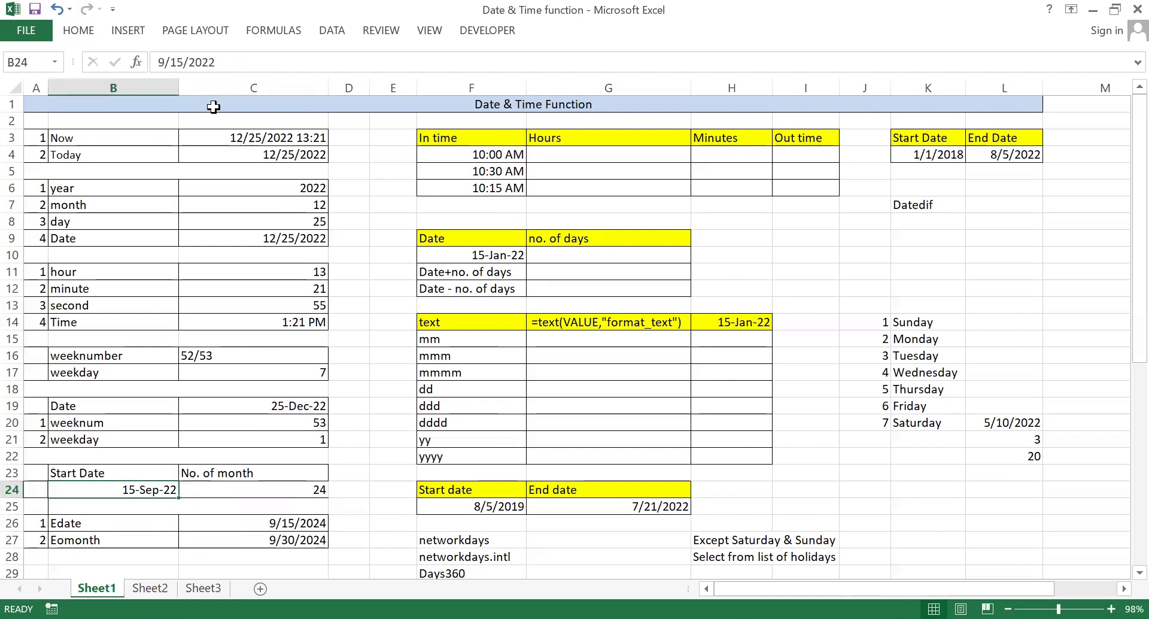
click(183, 62)
key(BackSpace)
key(BackSpace)
text(20)
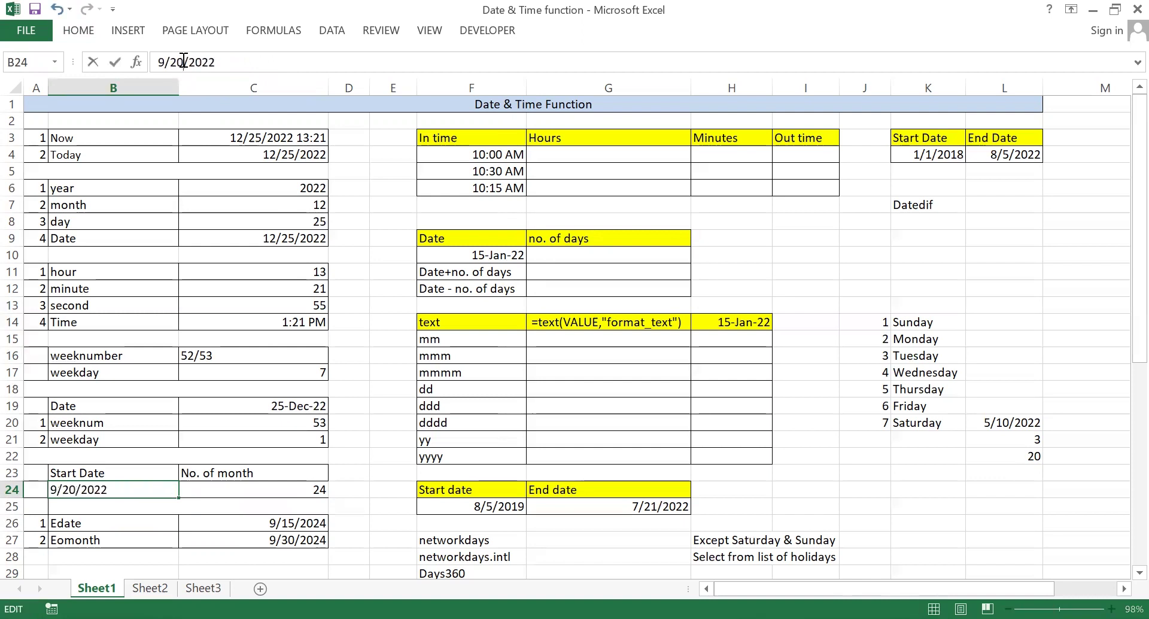
key(Return)
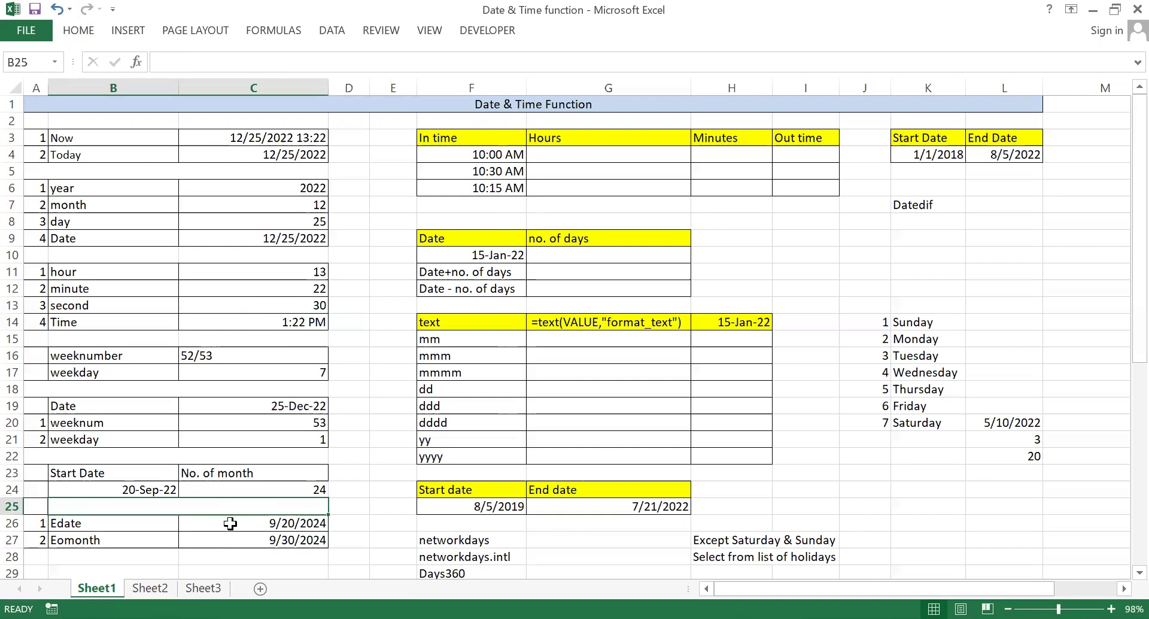
click(230, 523)
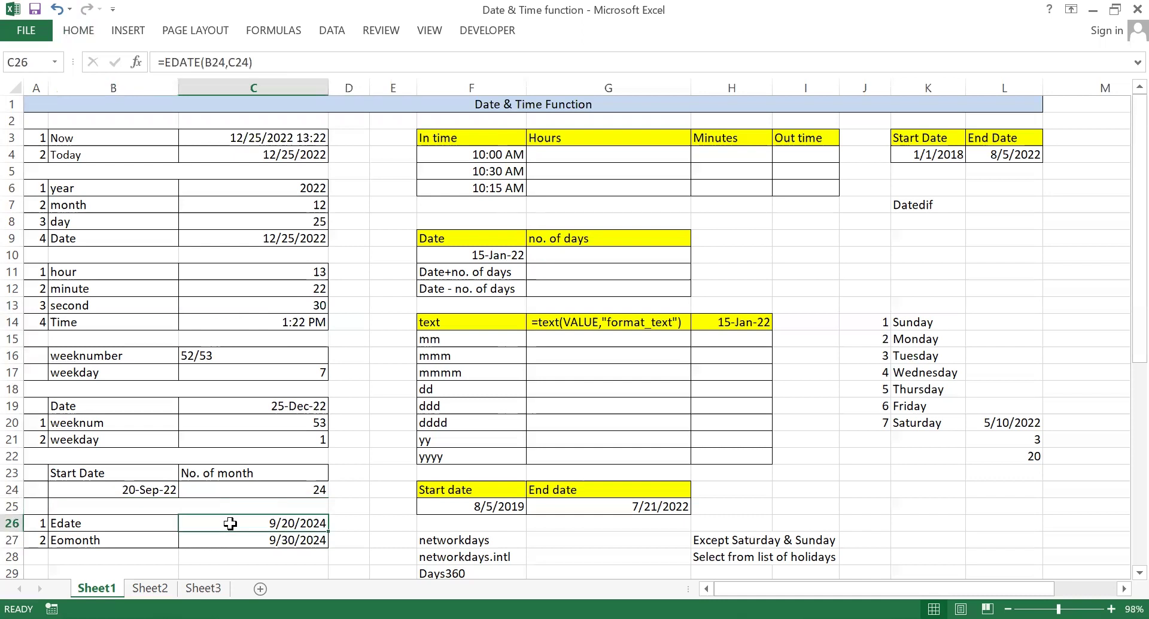
click(258, 539)
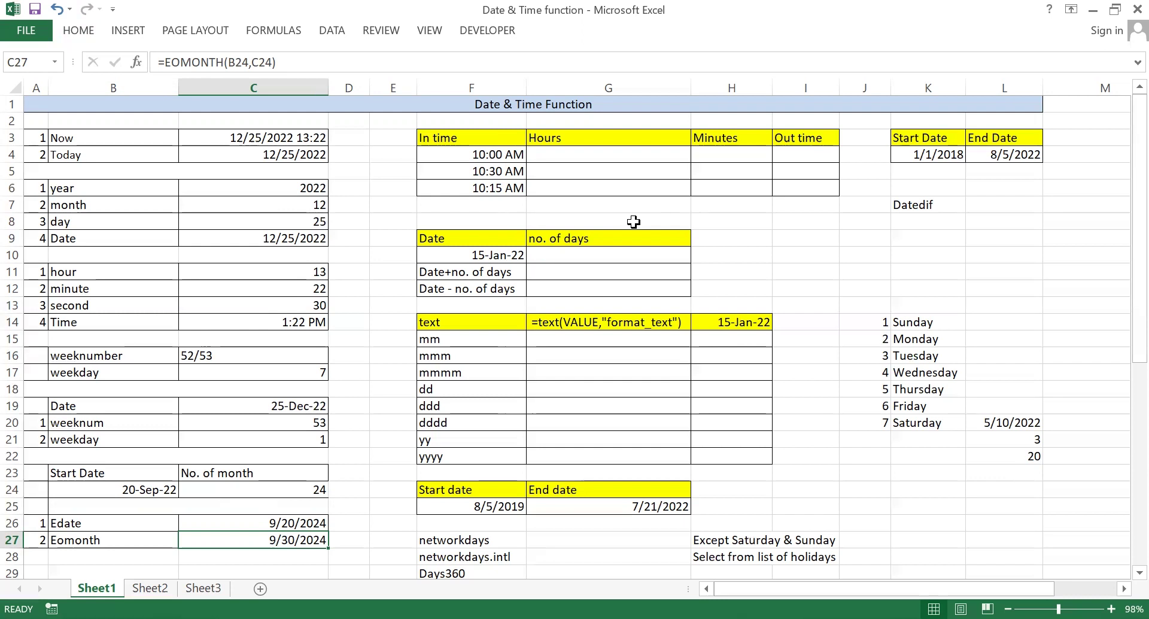
Step: Enter 8 hours in G4 and 30 minutes in H4 for the first in-time
drag(490, 154, 497, 188)
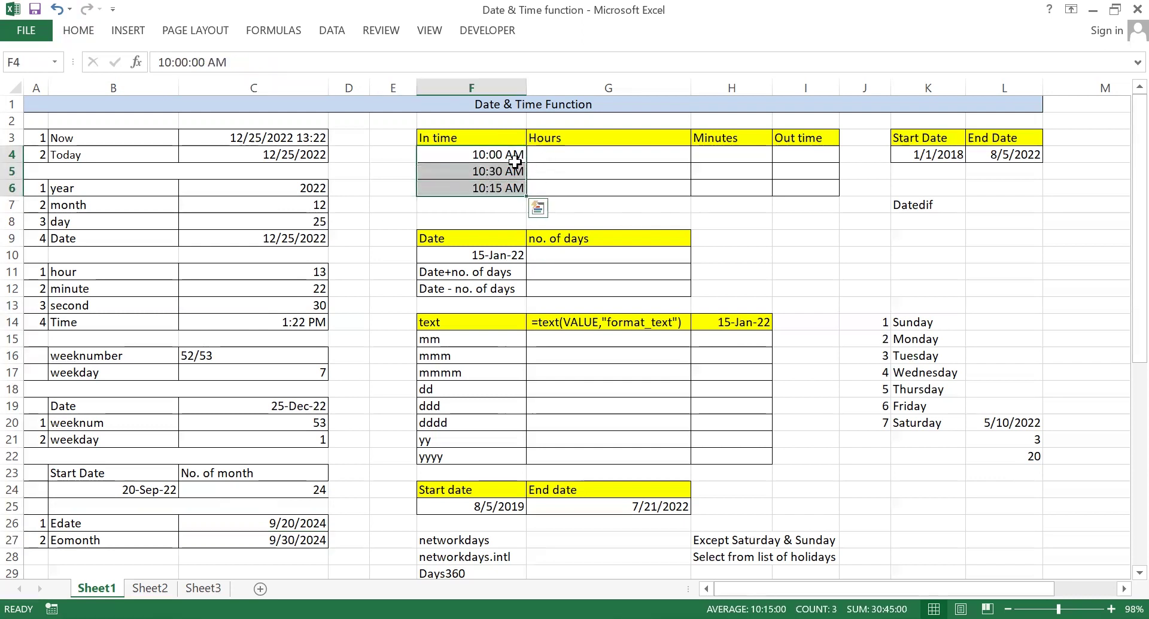
click(498, 155)
click(497, 172)
click(497, 188)
click(589, 153)
text(8)
key(Tab)
text(3)
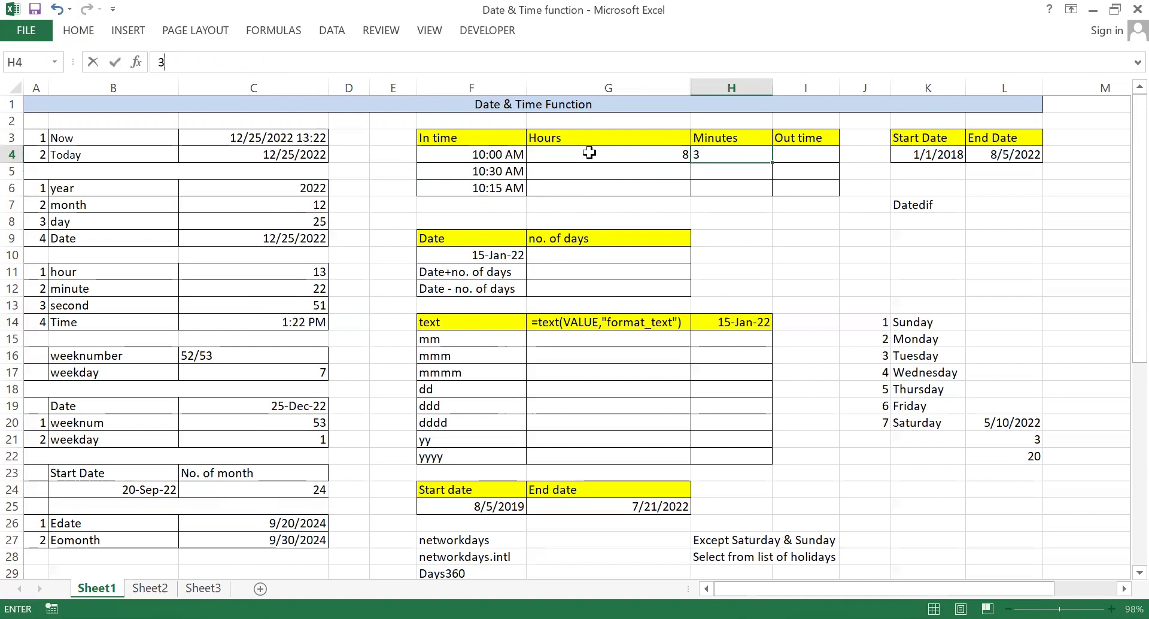
key(Return)
Step: Copy the 8 hours and 30 minutes from G4:H4 down to rows 5 and 6
key(Left)
key(Up)
key(shift+Right)
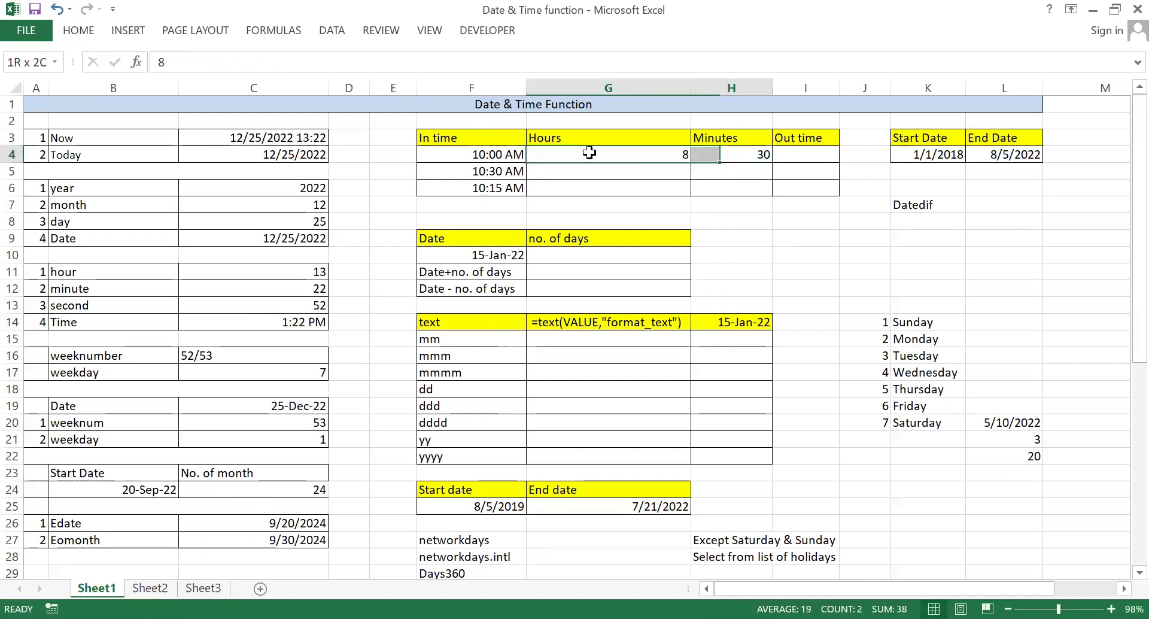
key(ctrl+c)
key(shift+Down)
key(shift+Down)
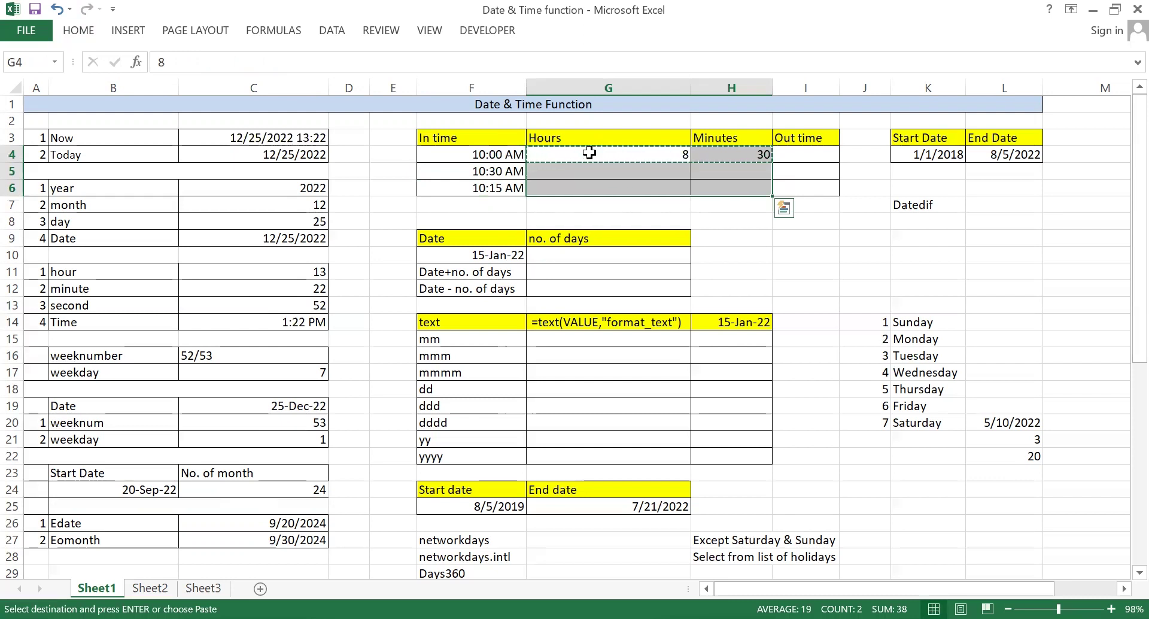
key(ctrl+v)
key(Right)
key(Right)
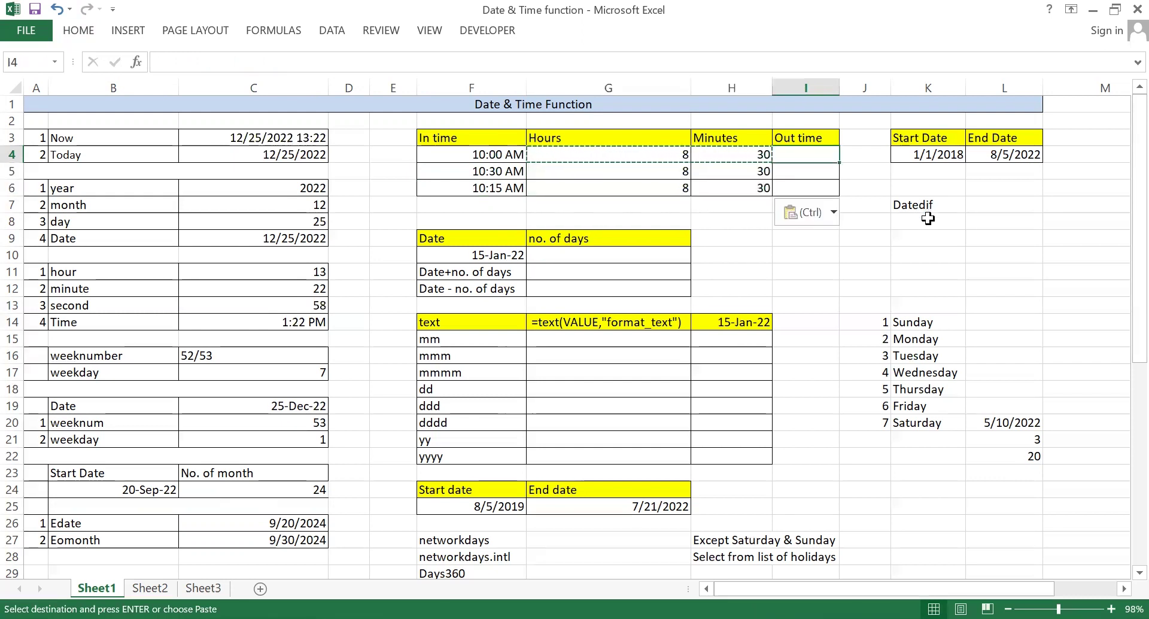
key(Escape)
Step: Begin the Out time formula in I4 with =TIME(HOUR(F4)+G4
text(=)
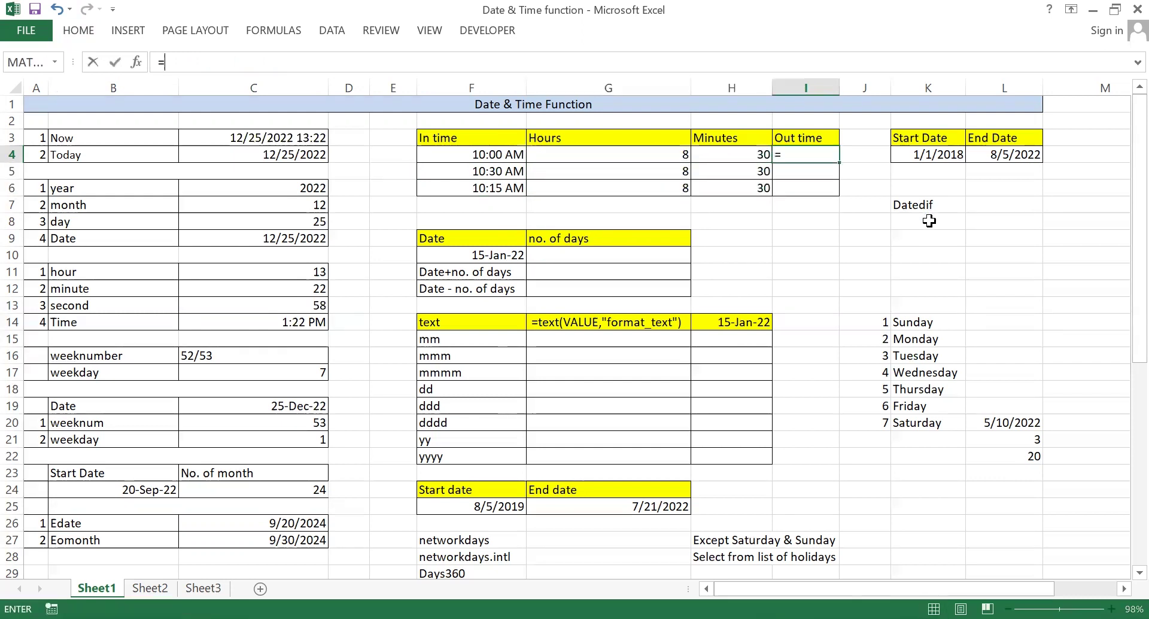
text(time)
key(Tab)
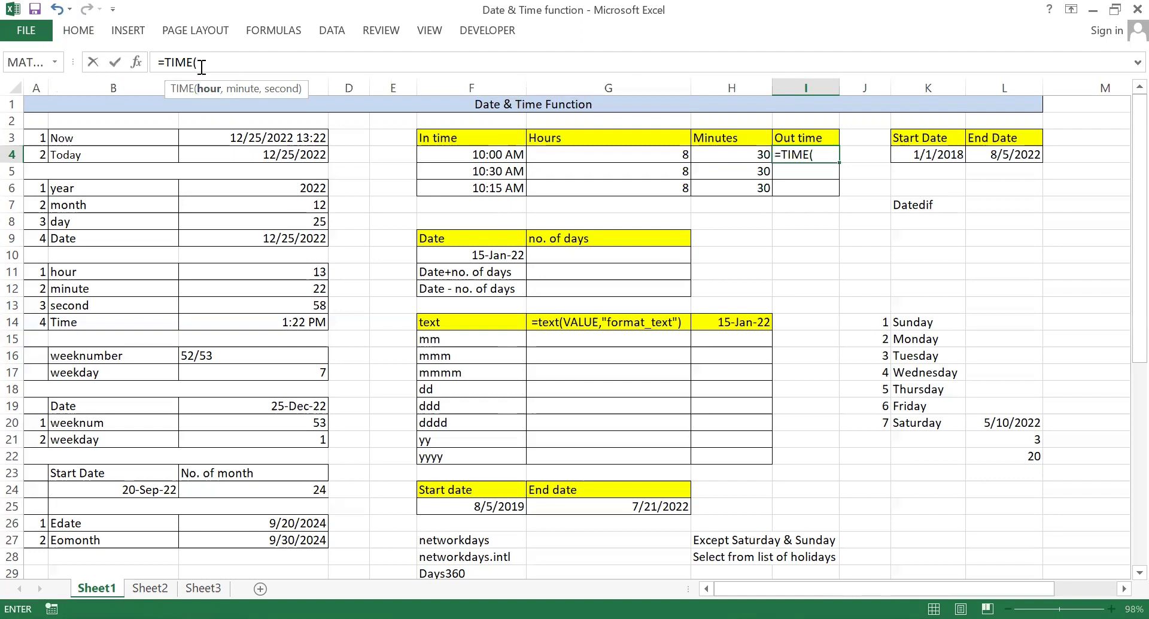
text(hour)
key(Tab)
click(463, 156)
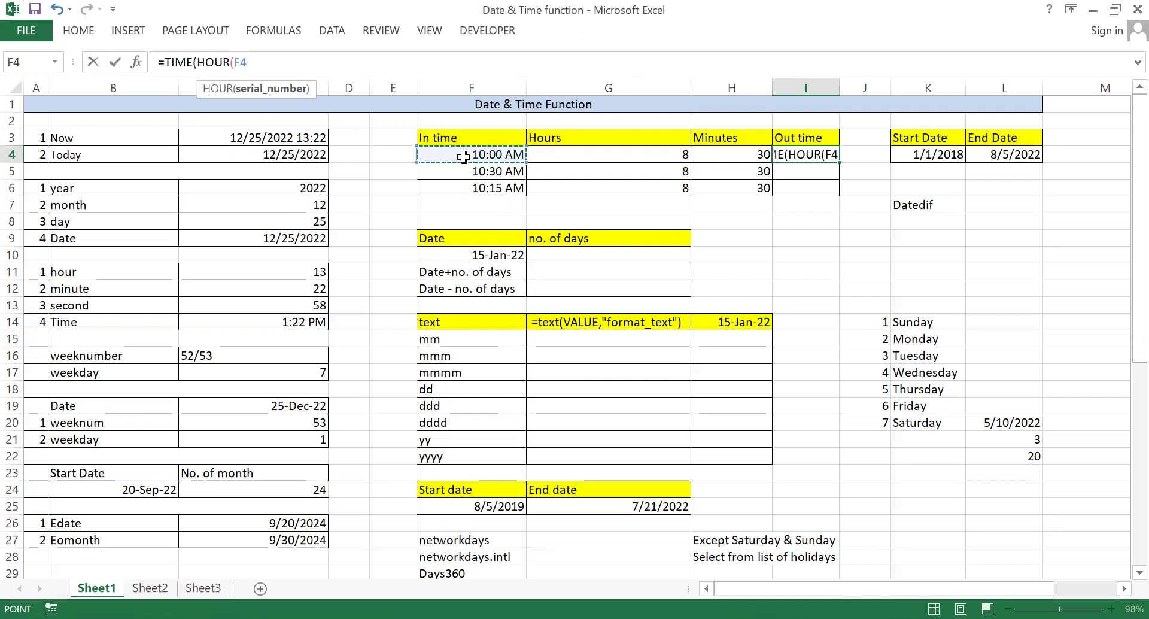
text())
text(+)
click(549, 154)
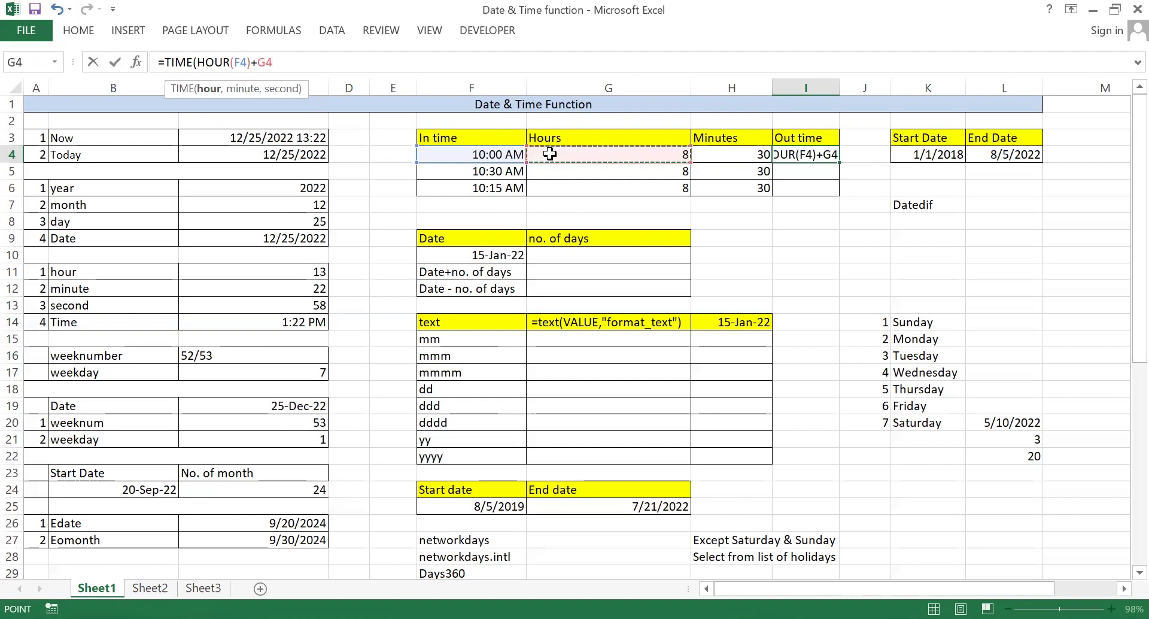
Step: Complete it as =TIME(HOUR(F4)+G4,MINUTE(F4)+H4,SECOND(F4)) and commit
text(,)
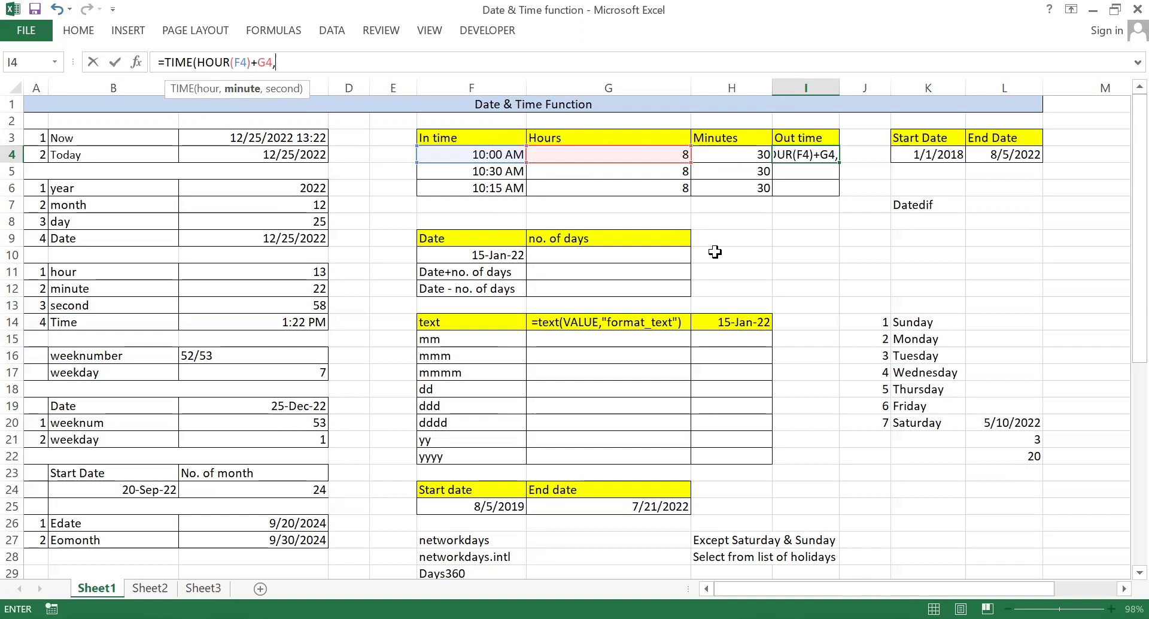
text(MINUTE()
click(454, 154)
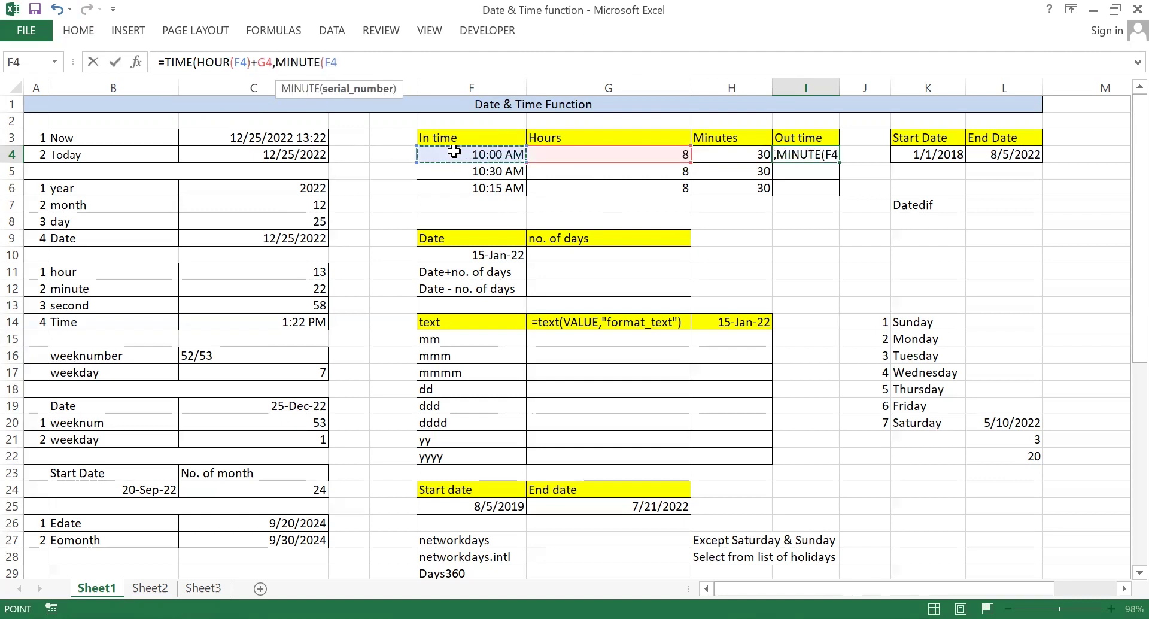
text())
text(+)
click(726, 156)
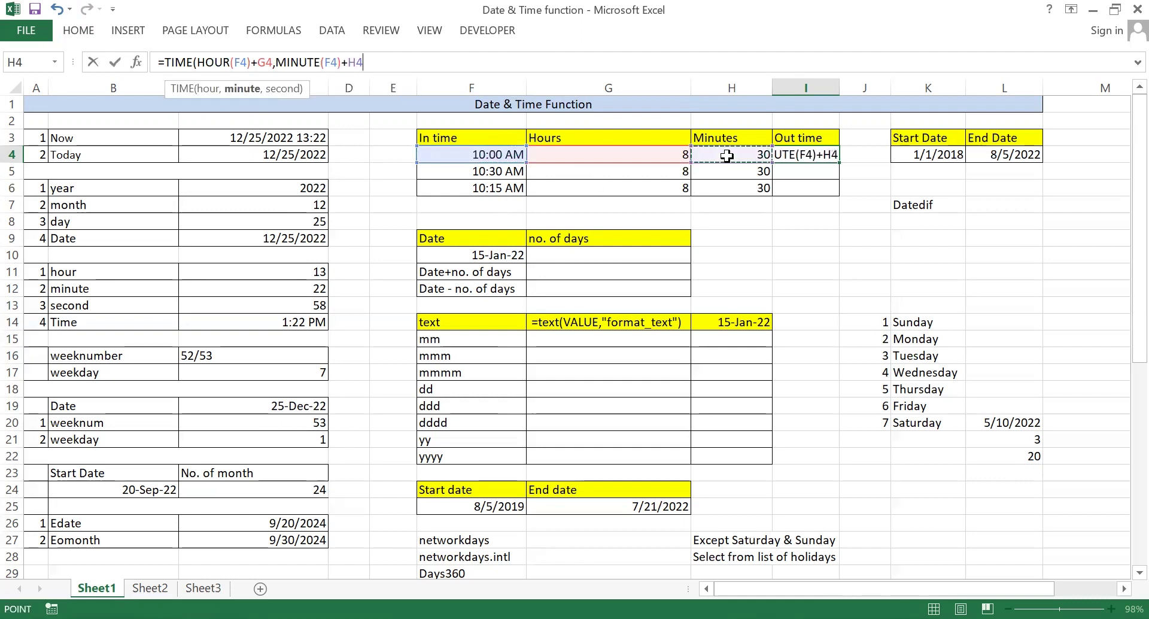
text(,)
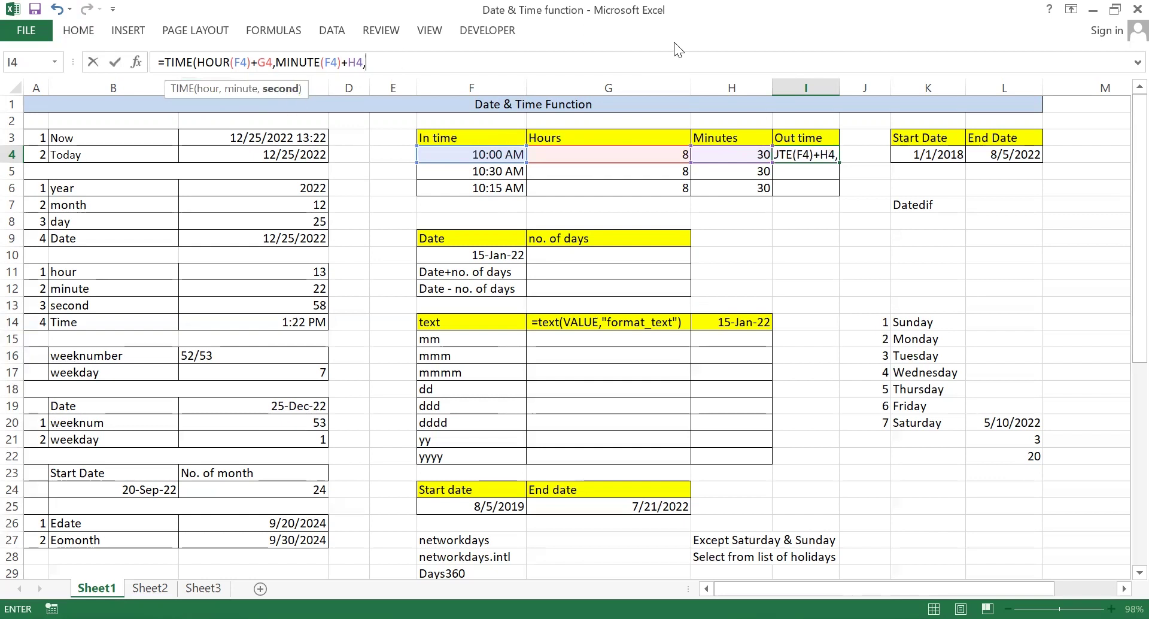
text(SECOND()
click(441, 155)
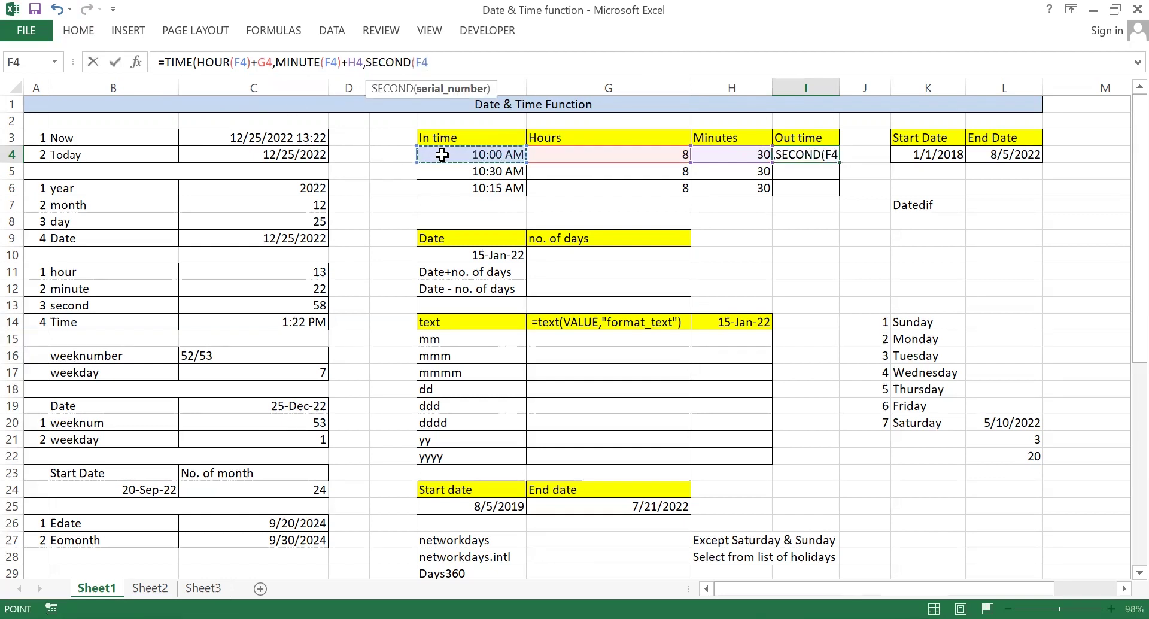
text())
text(+)
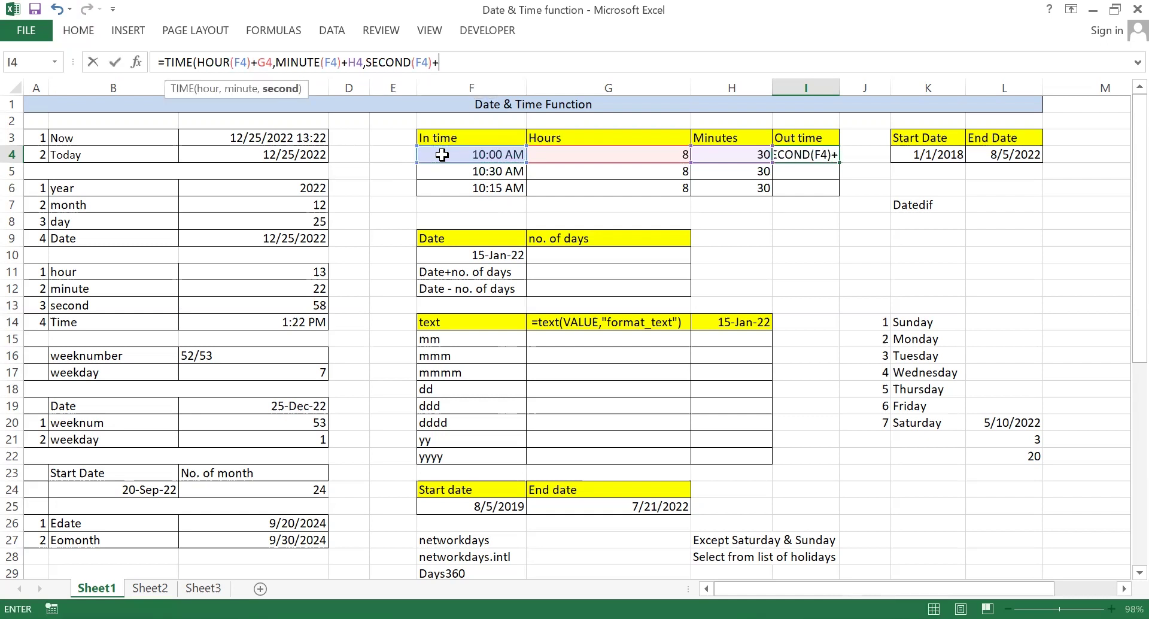
key(BackSpace)
text())
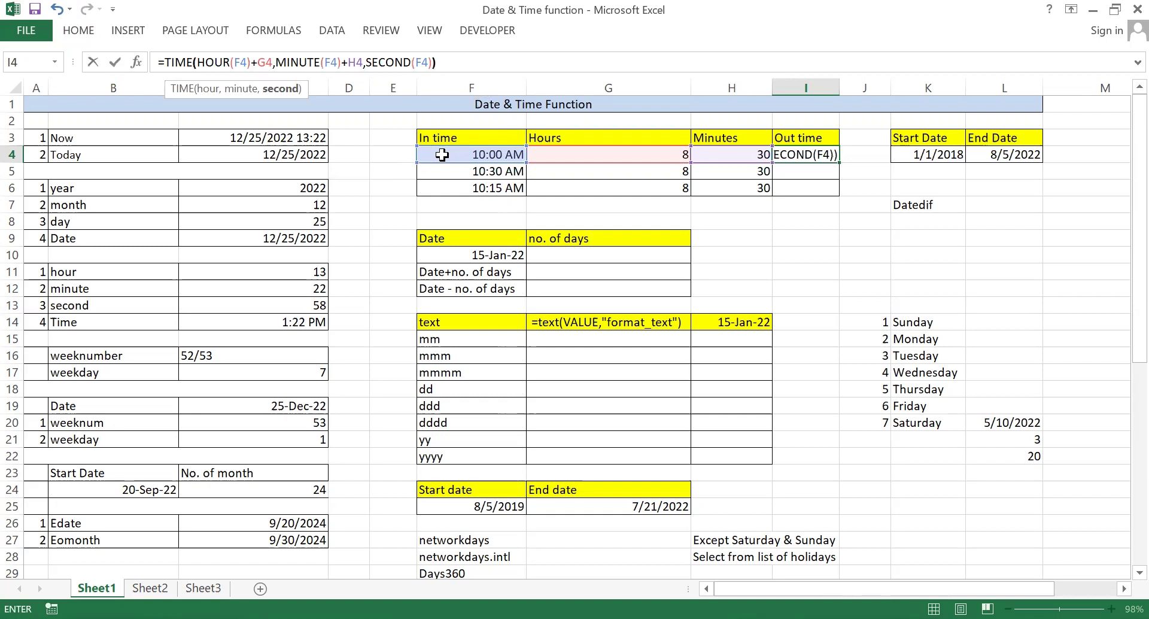
key(ctrl+Return)
Step: Fill the Out time formula down to I6, giving 6:30 PM, 7:00 PM and 6:45 PM
key(shift+Down)
key(shift+Down)
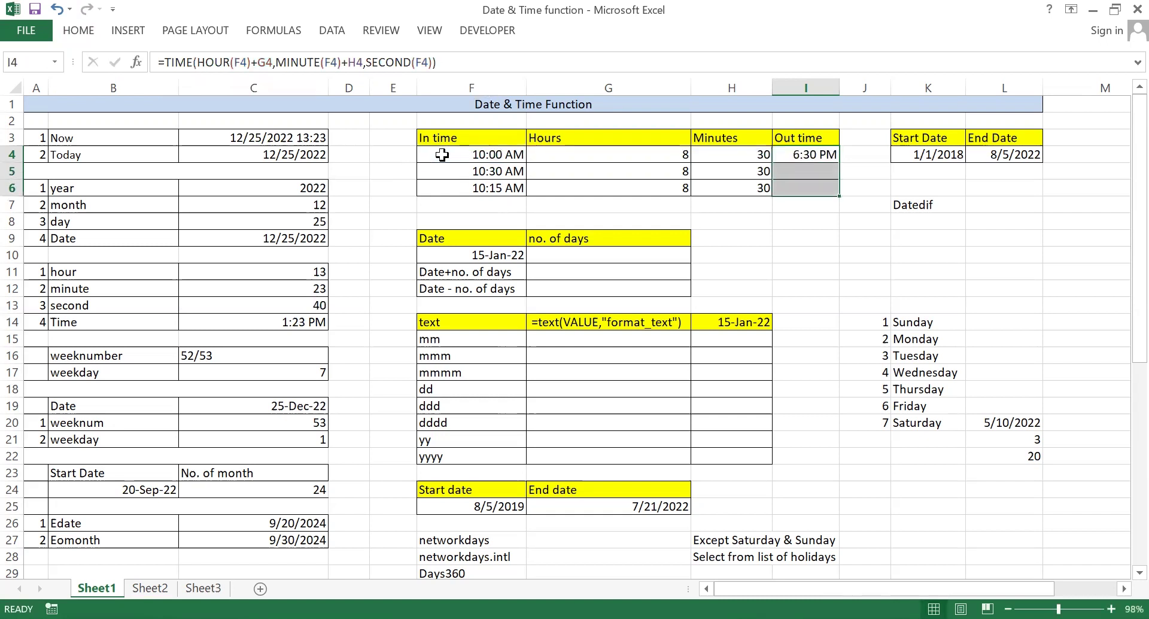
key(ctrl+d)
click(804, 186)
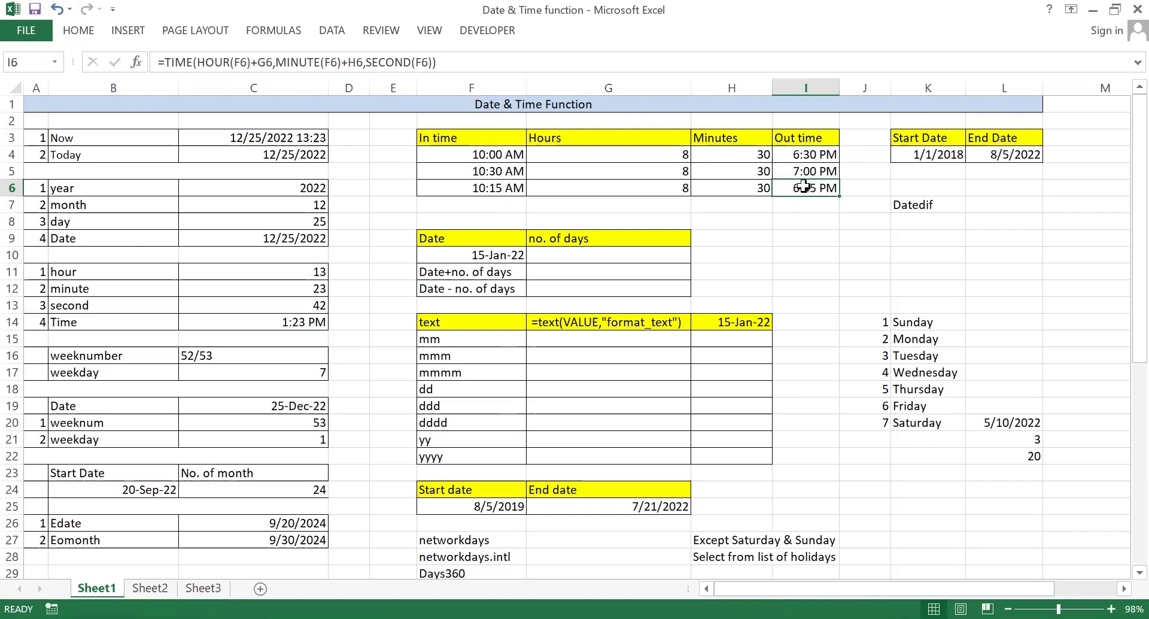
drag(806, 154, 810, 190)
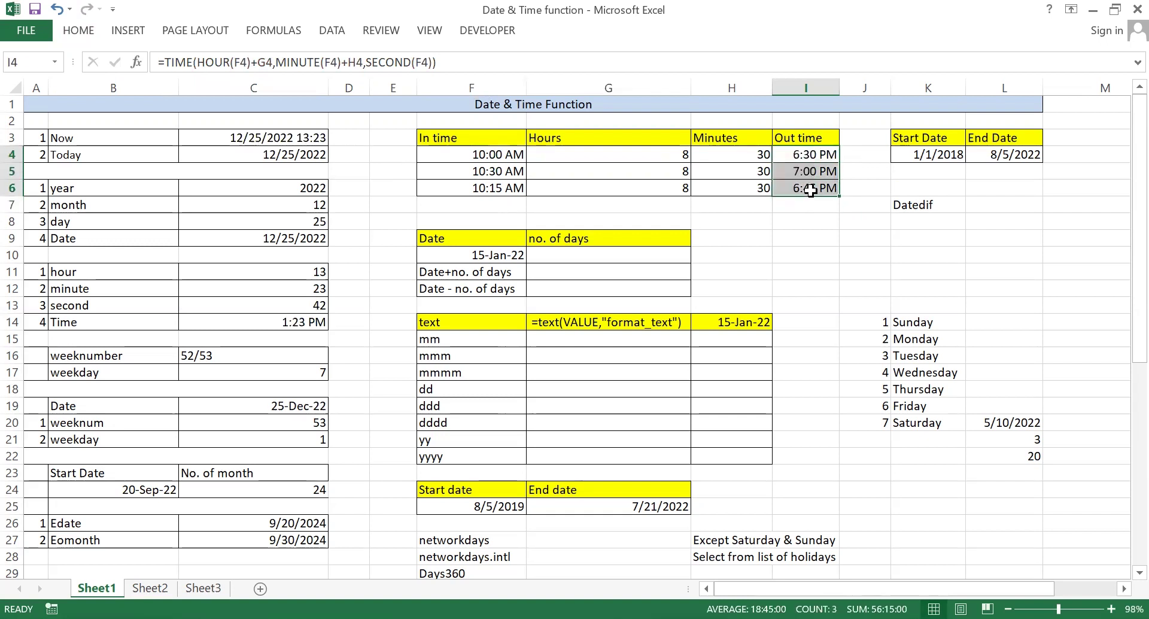
click(570, 270)
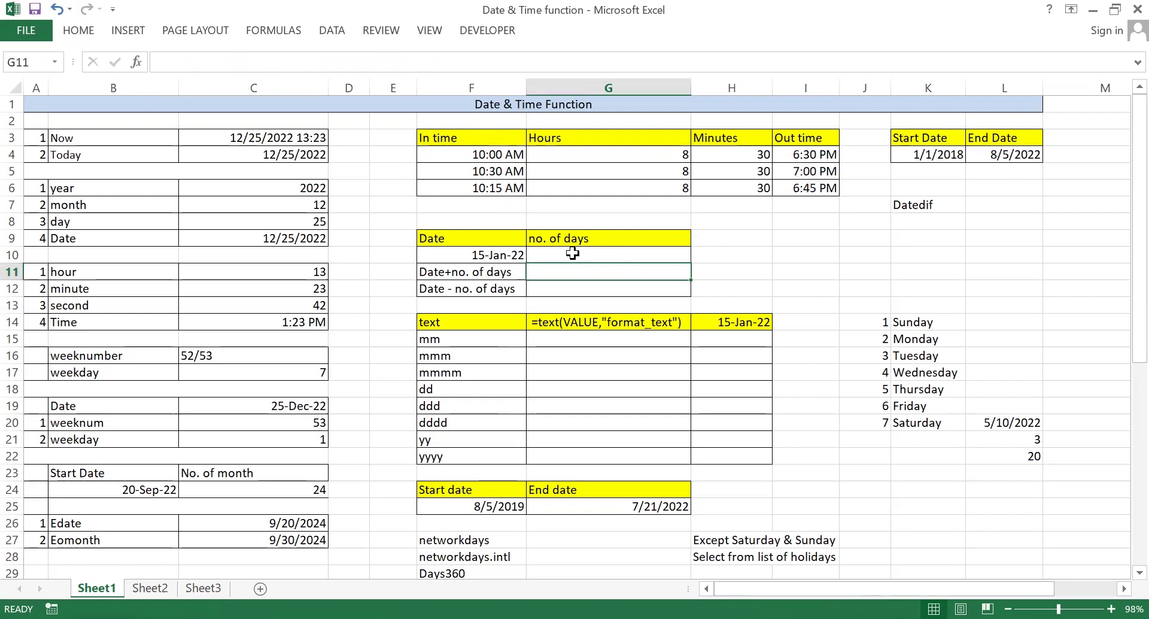
Step: Enter 45 as the number of days in G10
click(573, 253)
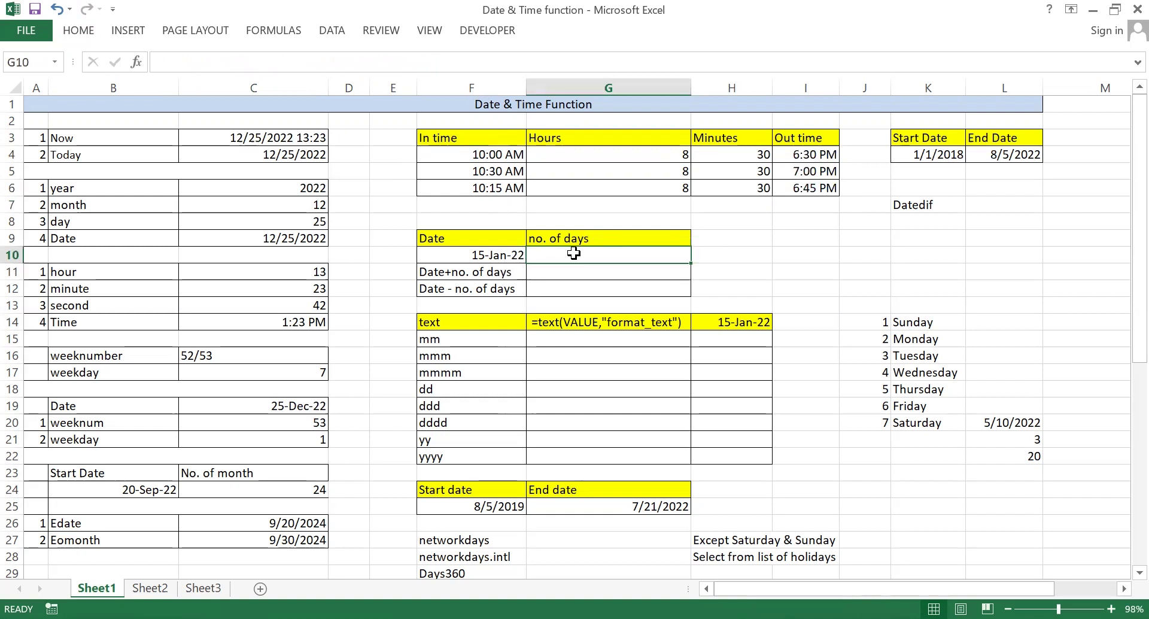
text(45)
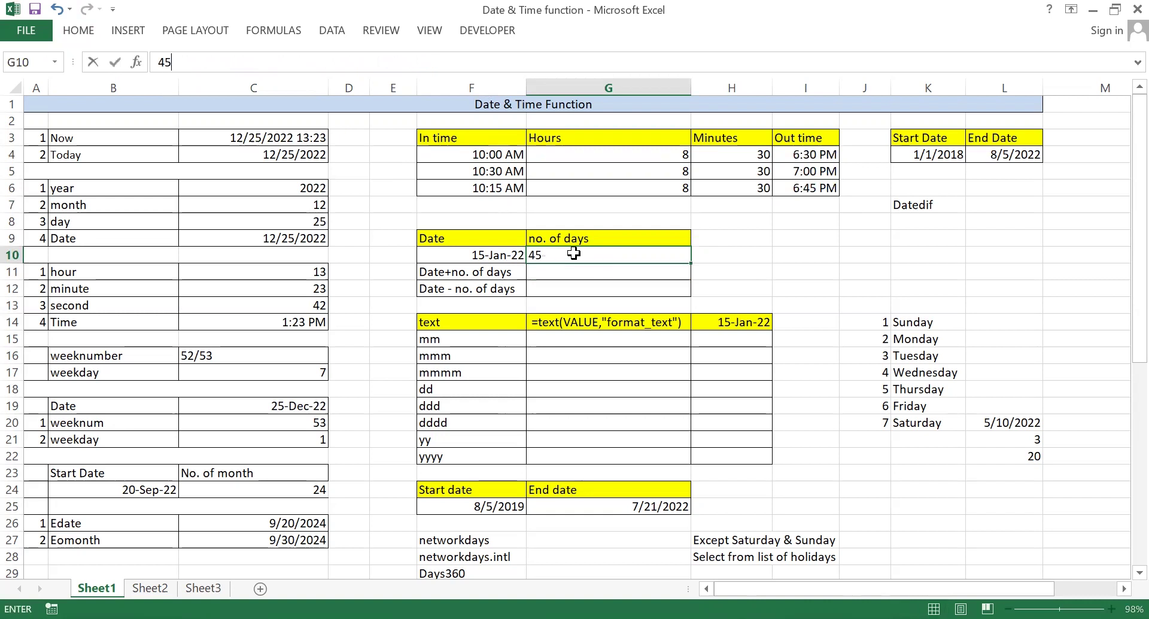
key(Return)
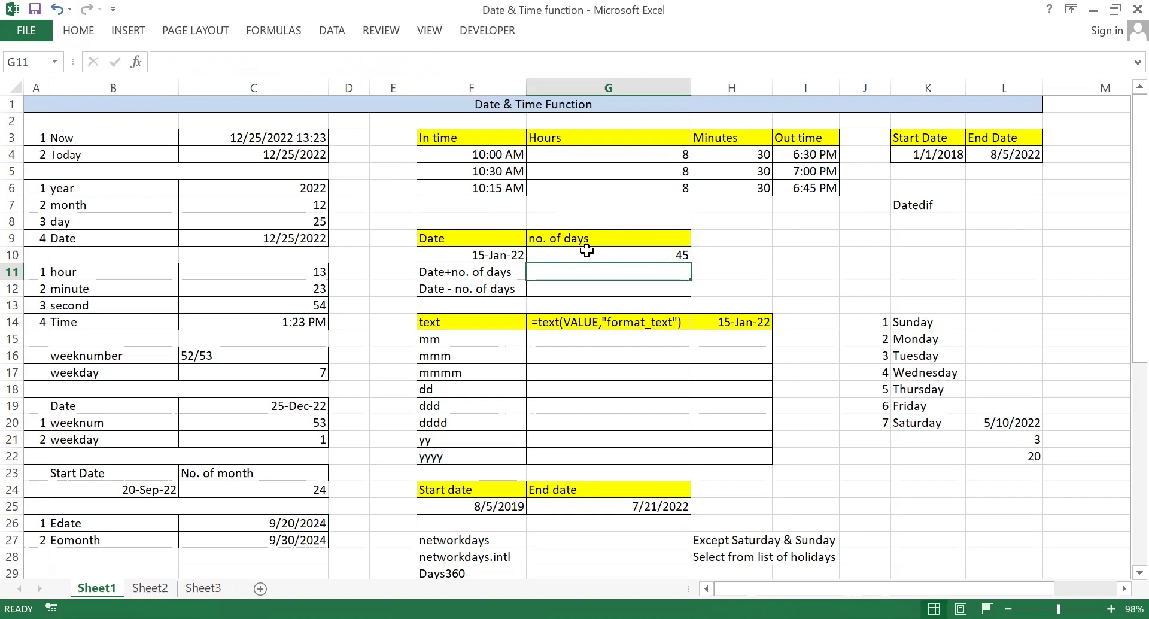
click(585, 251)
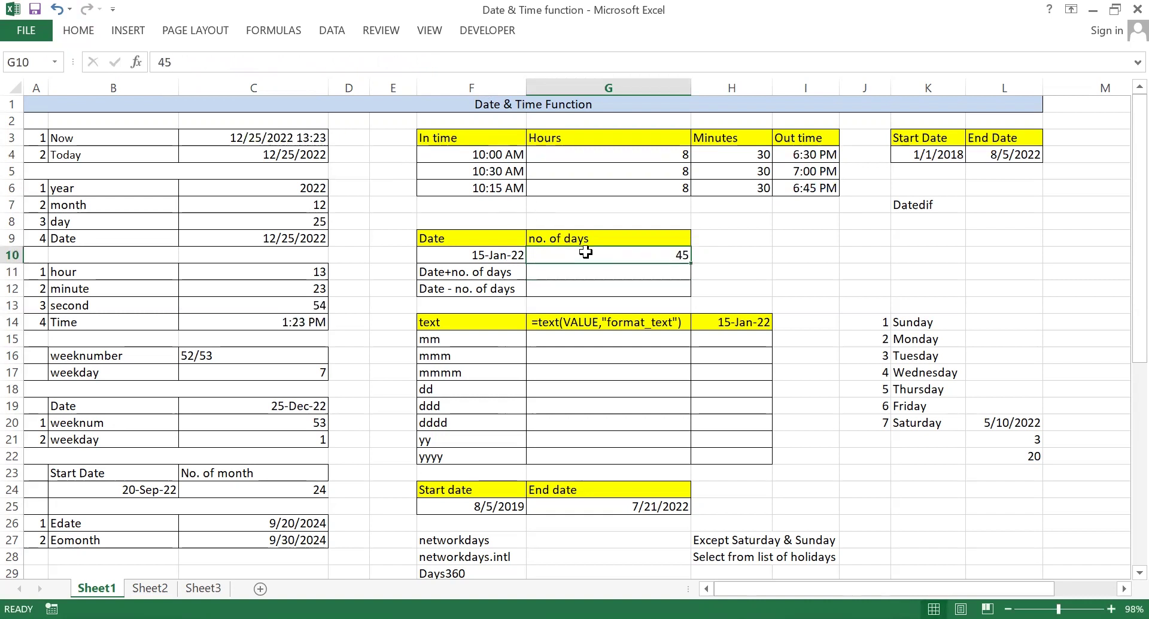
click(492, 257)
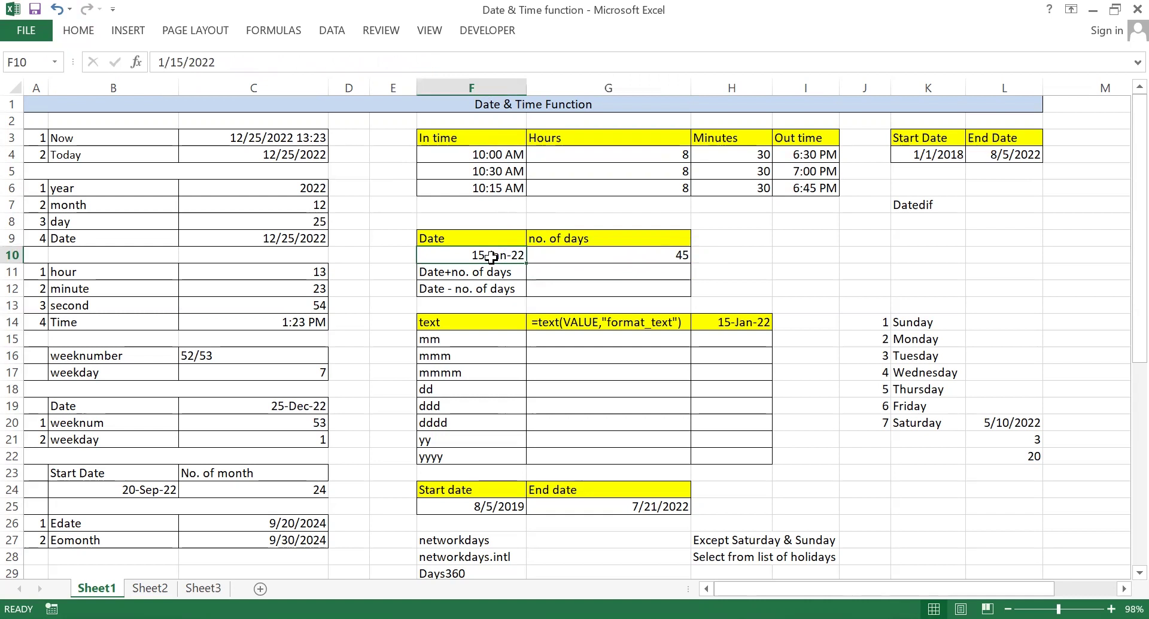
Step: Enter =F10+G10 in G11 so it shows 1-Mar-22
click(565, 272)
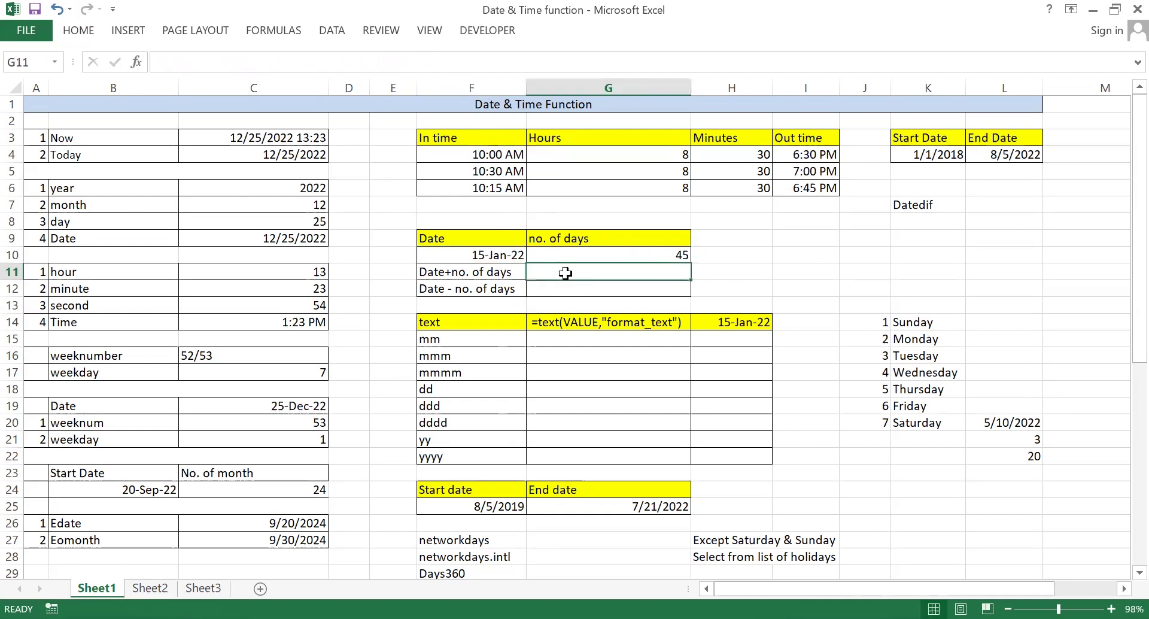
text(=)
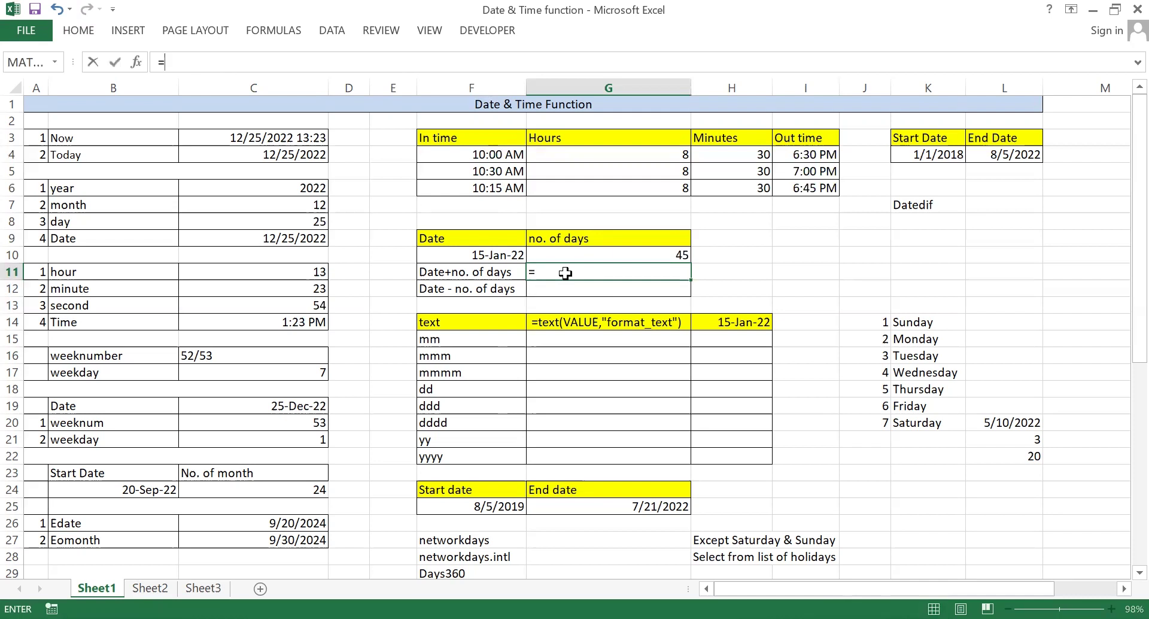
click(466, 254)
text(+)
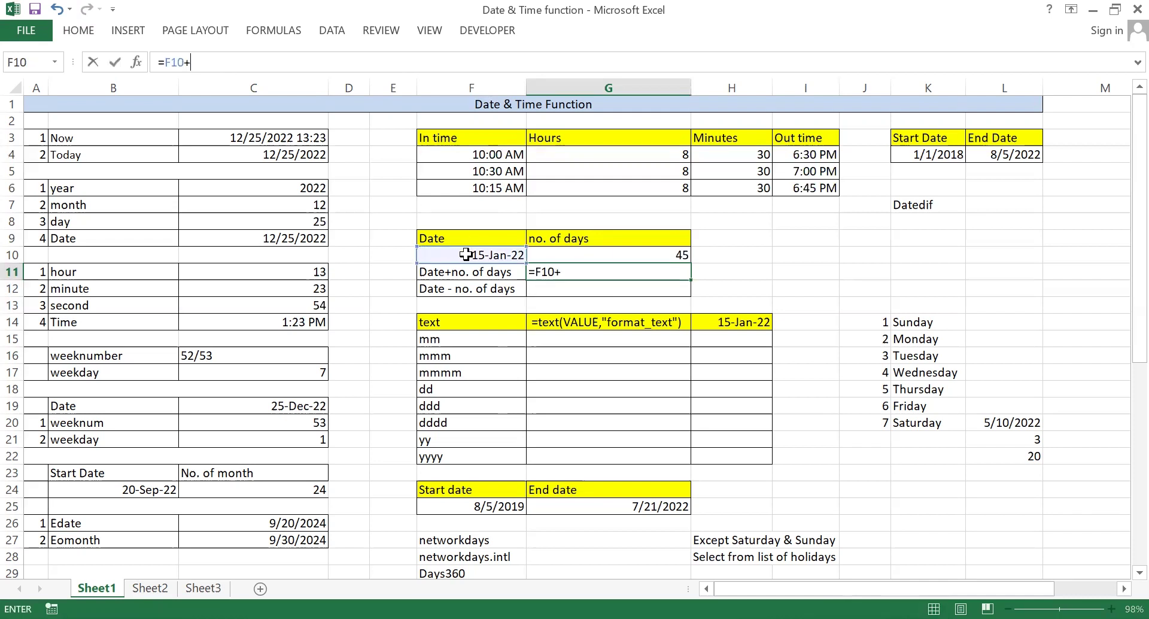
click(556, 252)
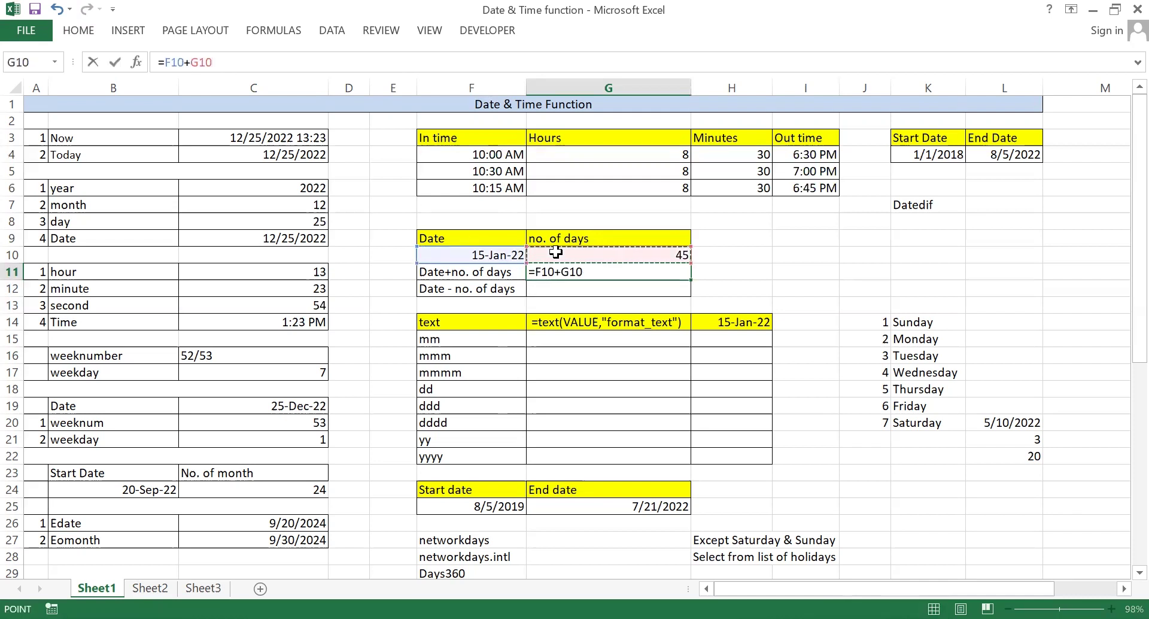
key(Return)
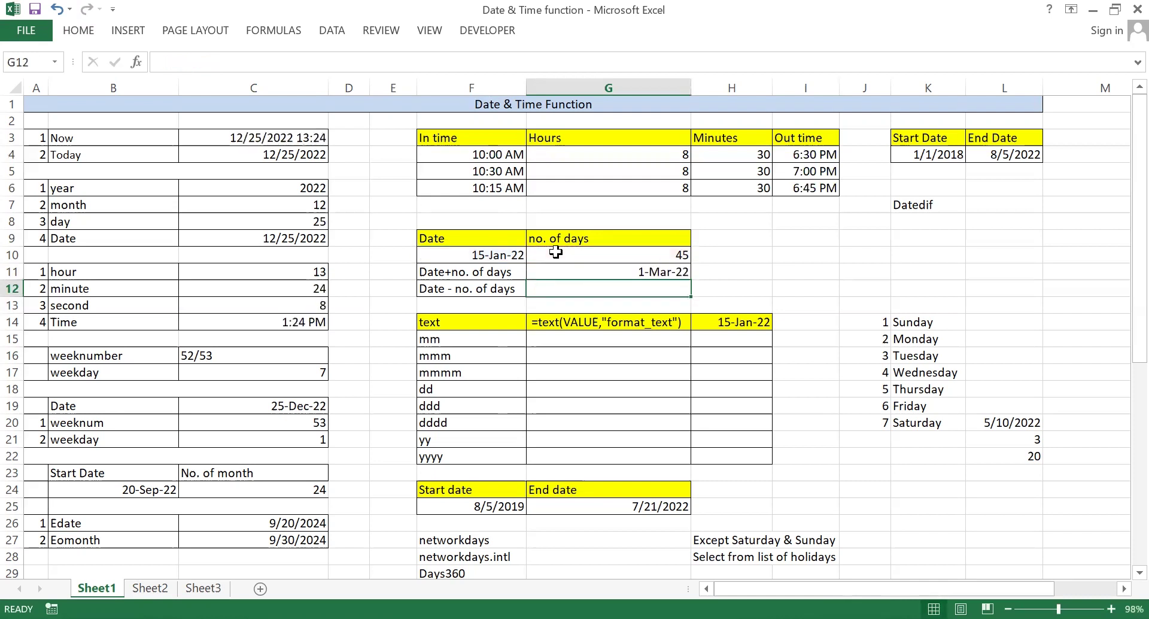
click(584, 271)
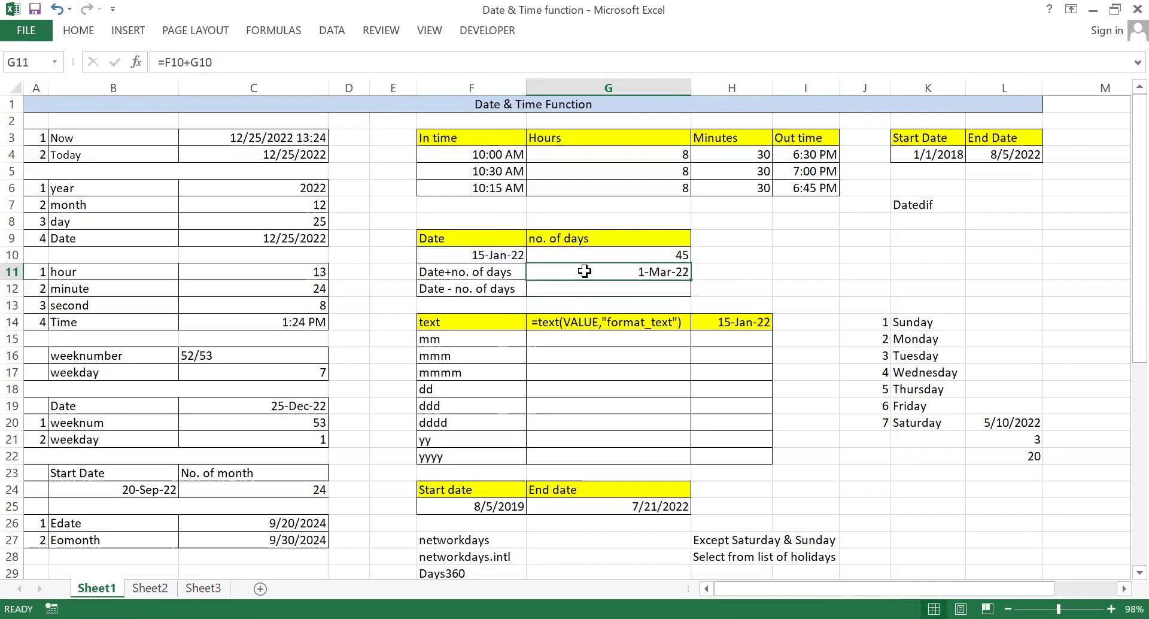
Step: Enter =F10-G10 in G12 so it shows 1-Dec-21
click(650, 292)
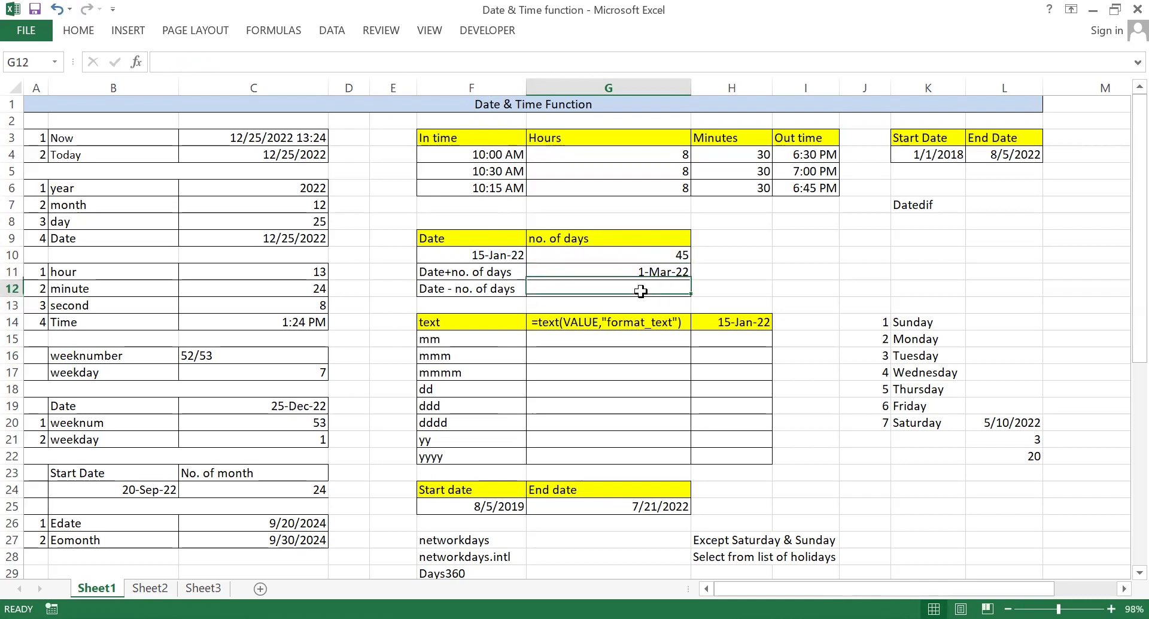
text(=)
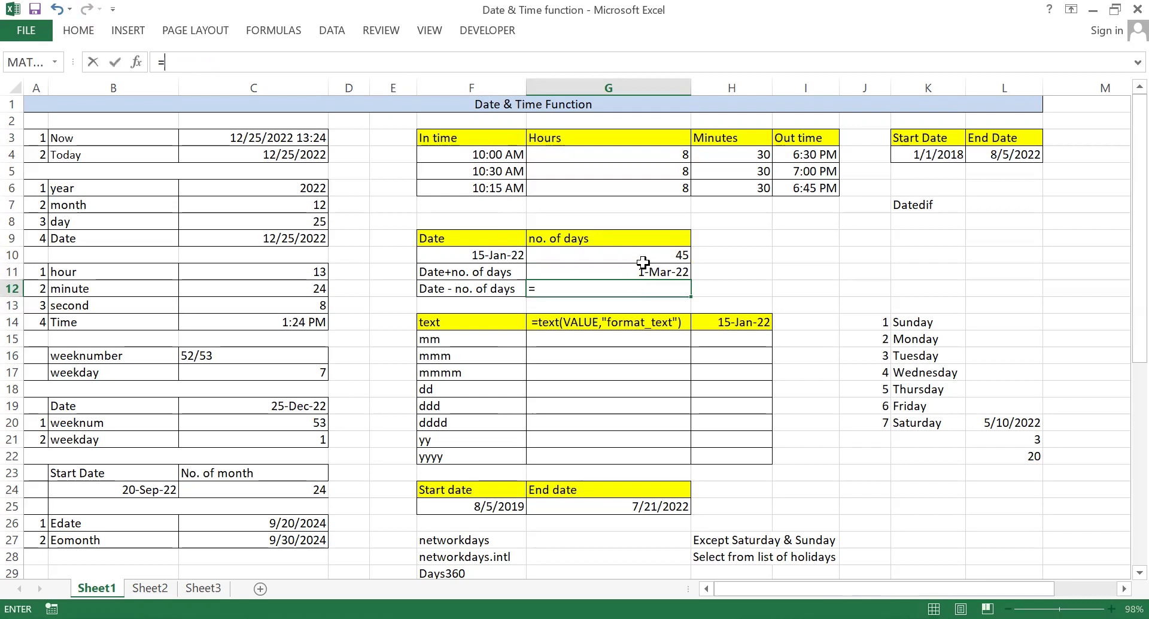
click(491, 256)
text(-)
click(600, 256)
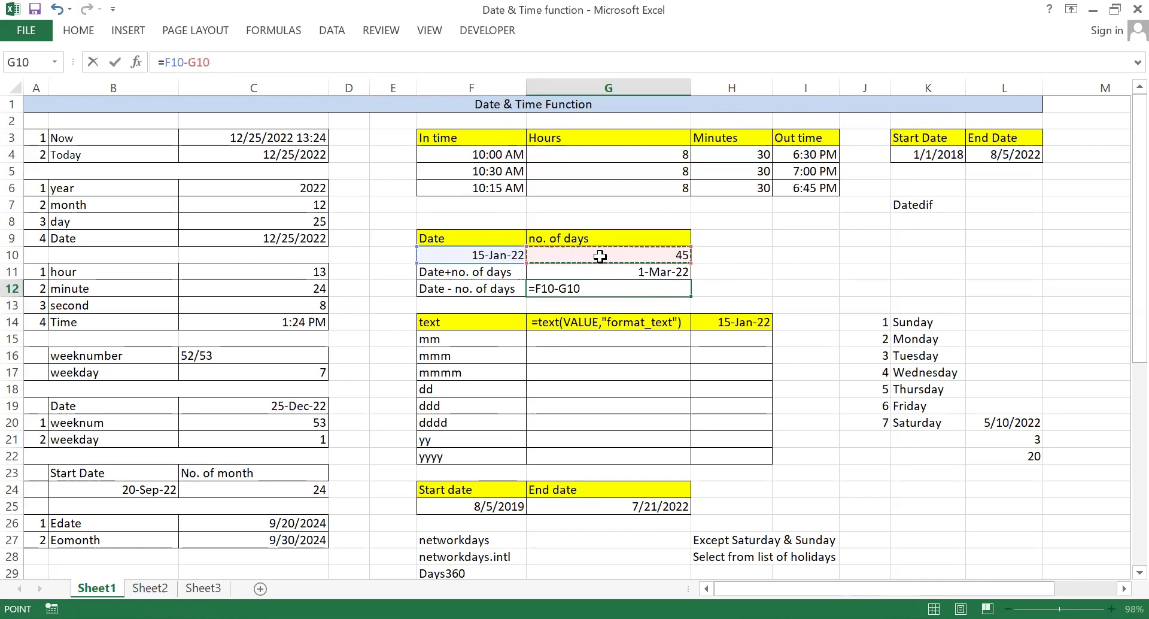
key(Return)
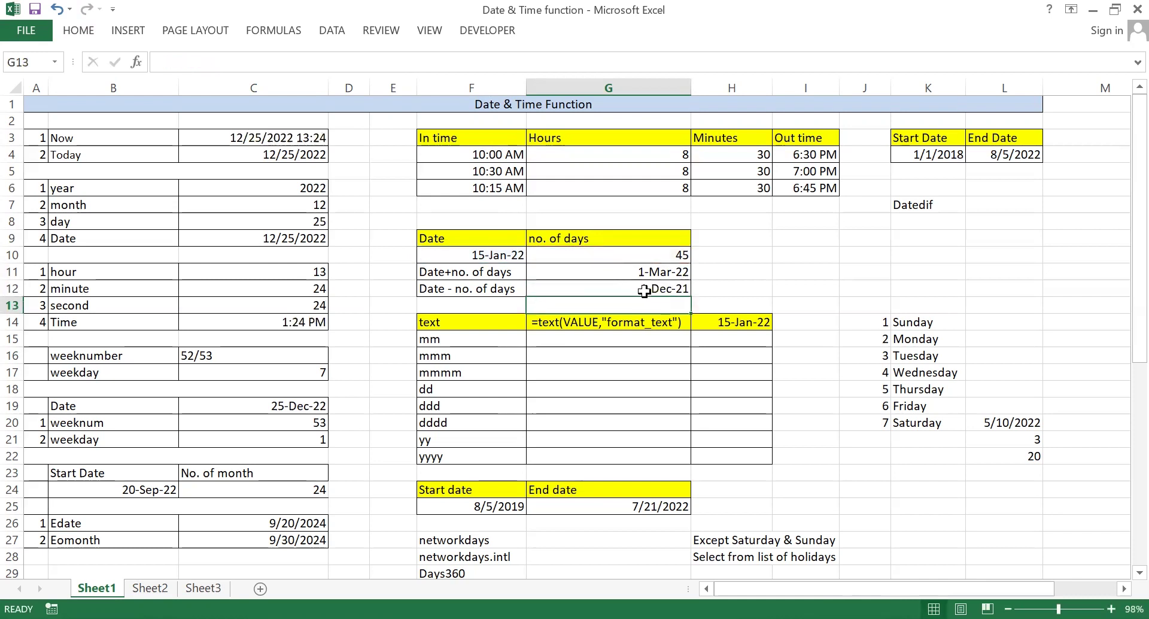
click(633, 287)
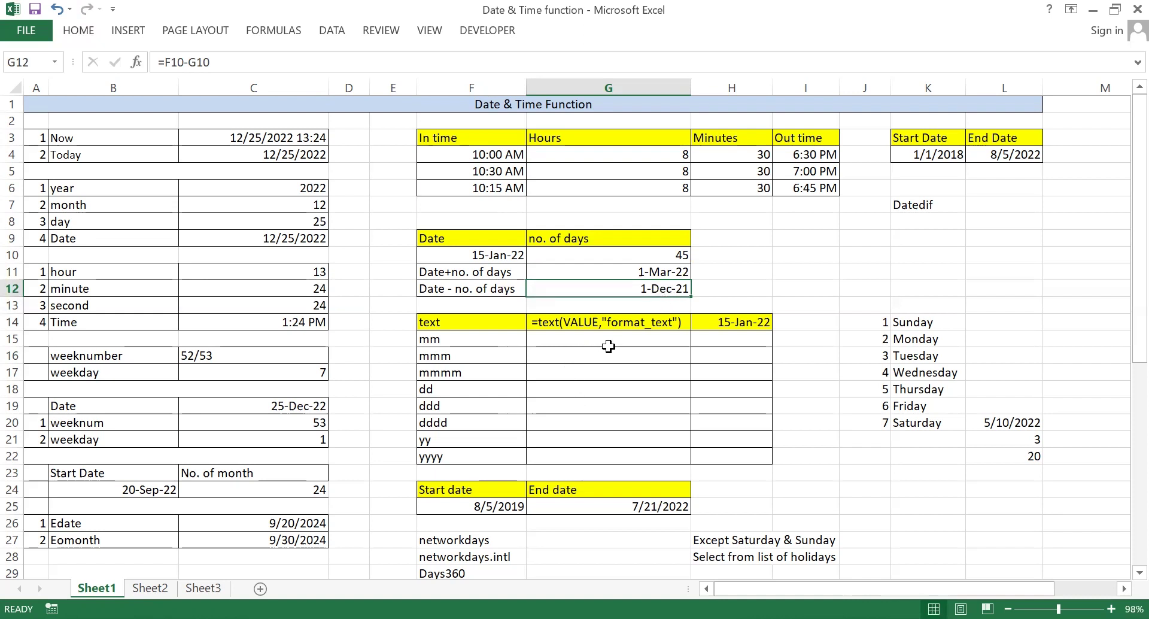
Step: Review the 15-Jan-22 sample date in H14 and the mm, mmm, mmmm format codes
click(726, 322)
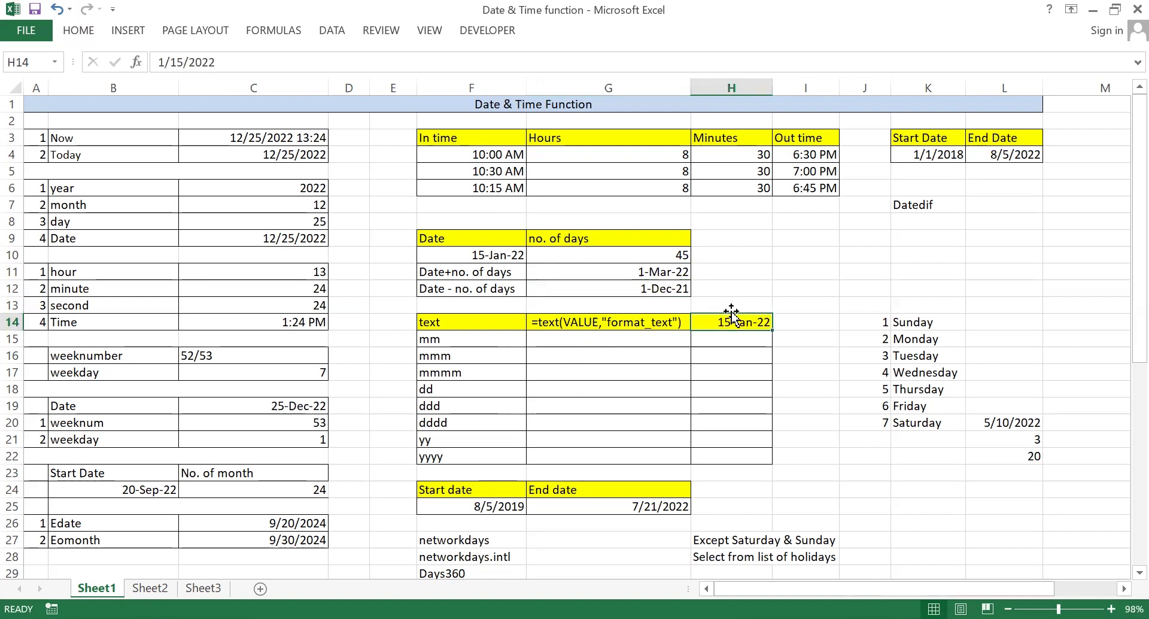
click(715, 333)
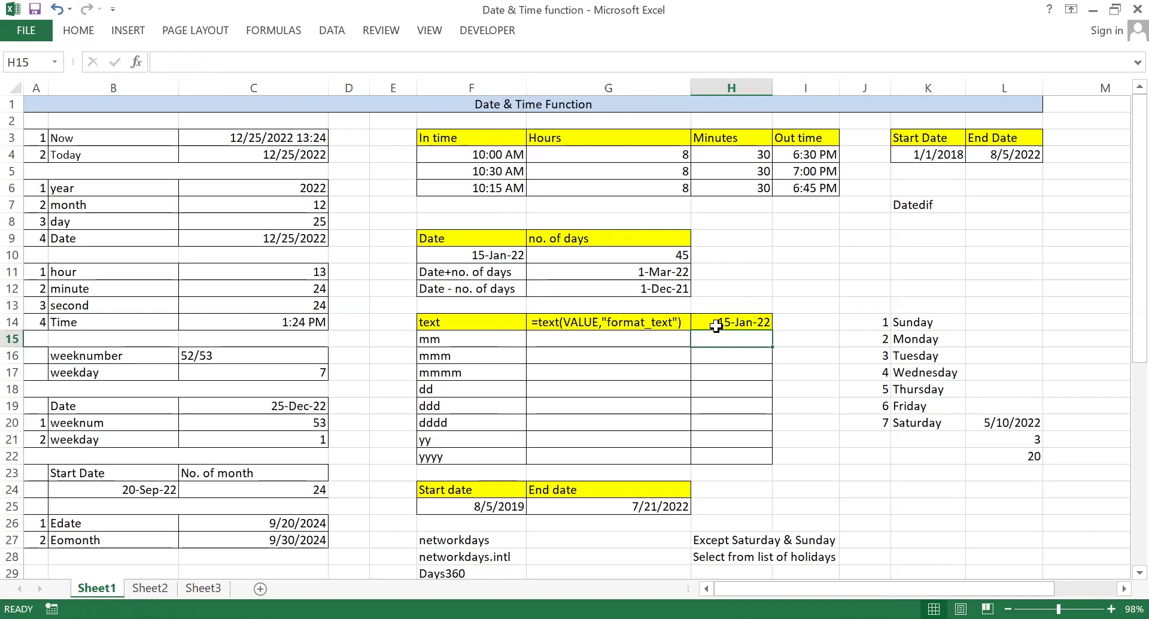
click(711, 319)
drag(434, 339, 430, 457)
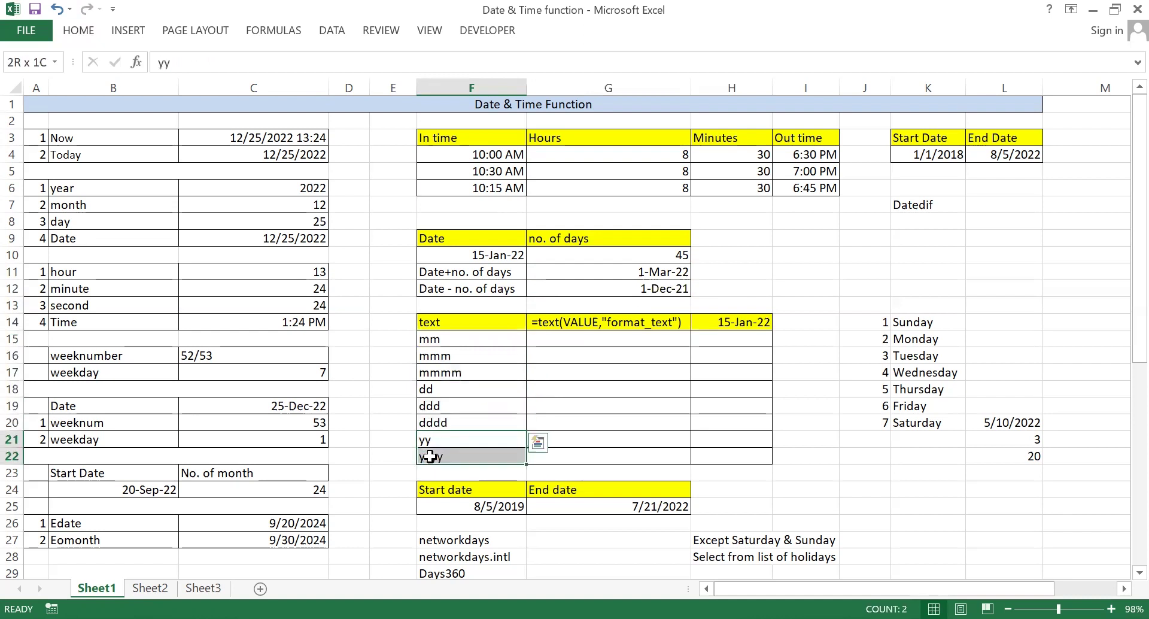
click(552, 348)
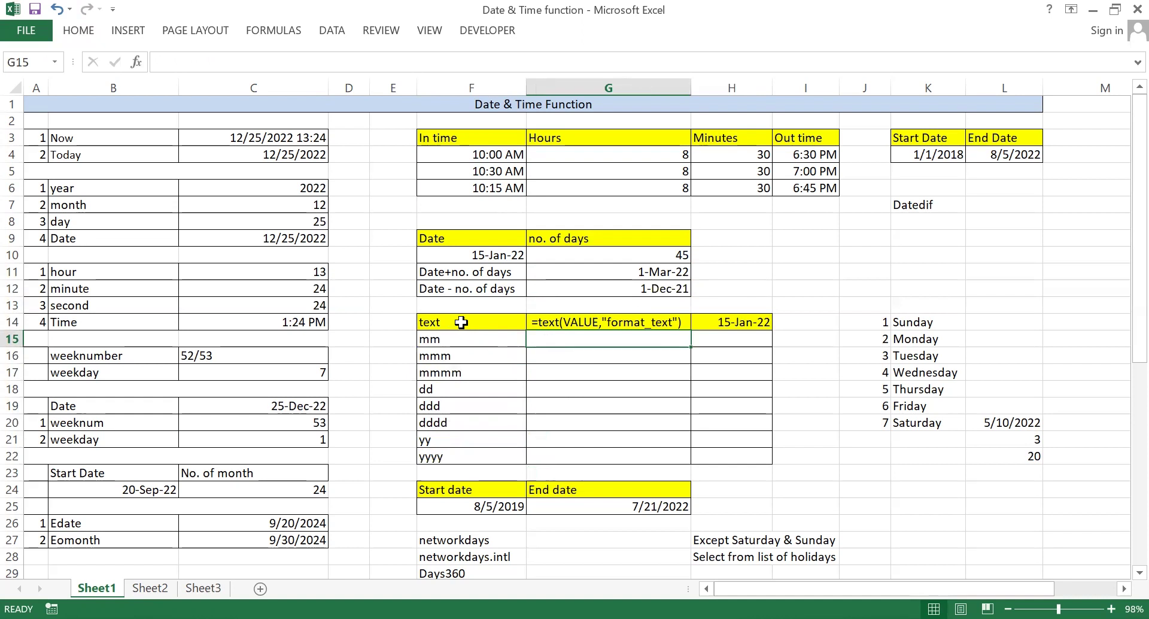
Step: Enter =TEXT(H14,F15) in G15, showing 01 for the mm code
text(=)
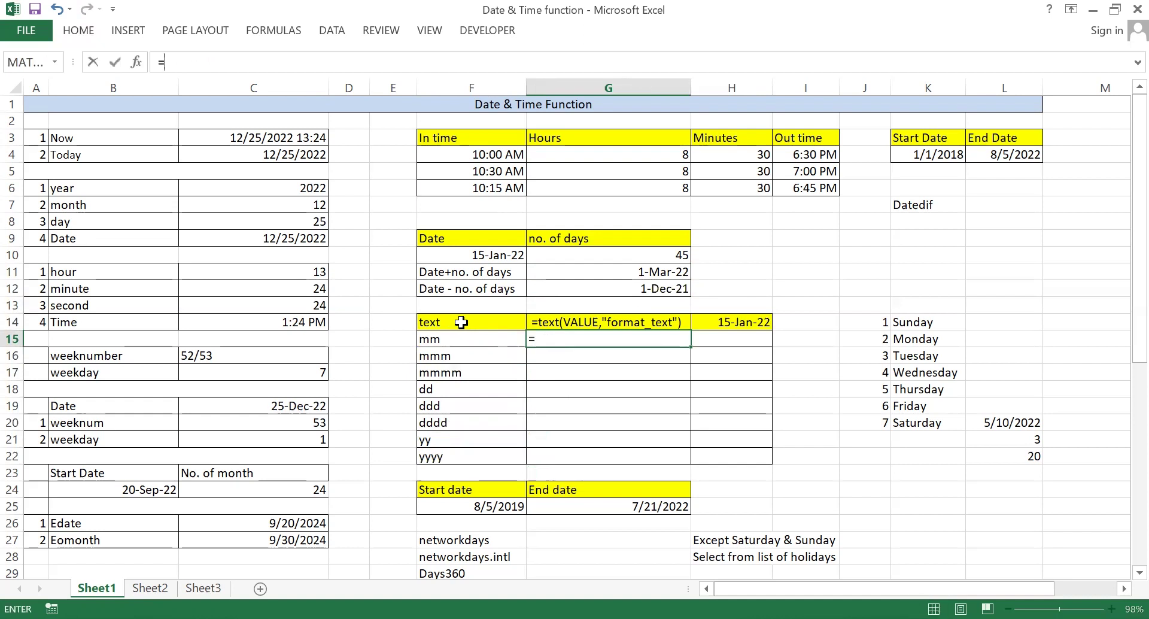
text(TEXT()
click(732, 323)
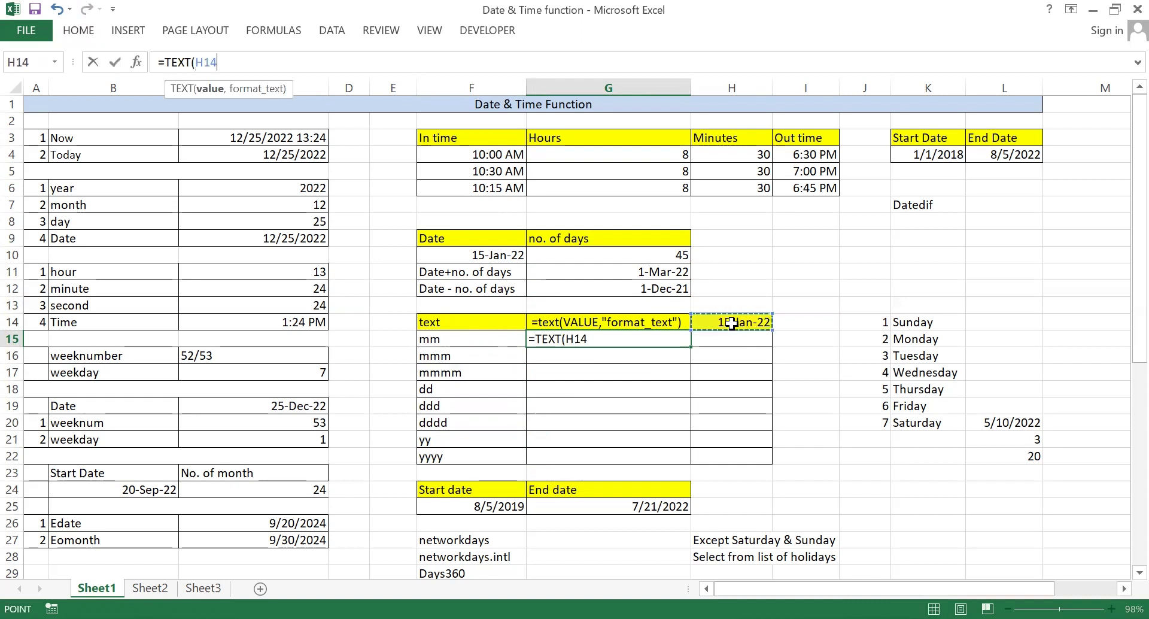
text(,)
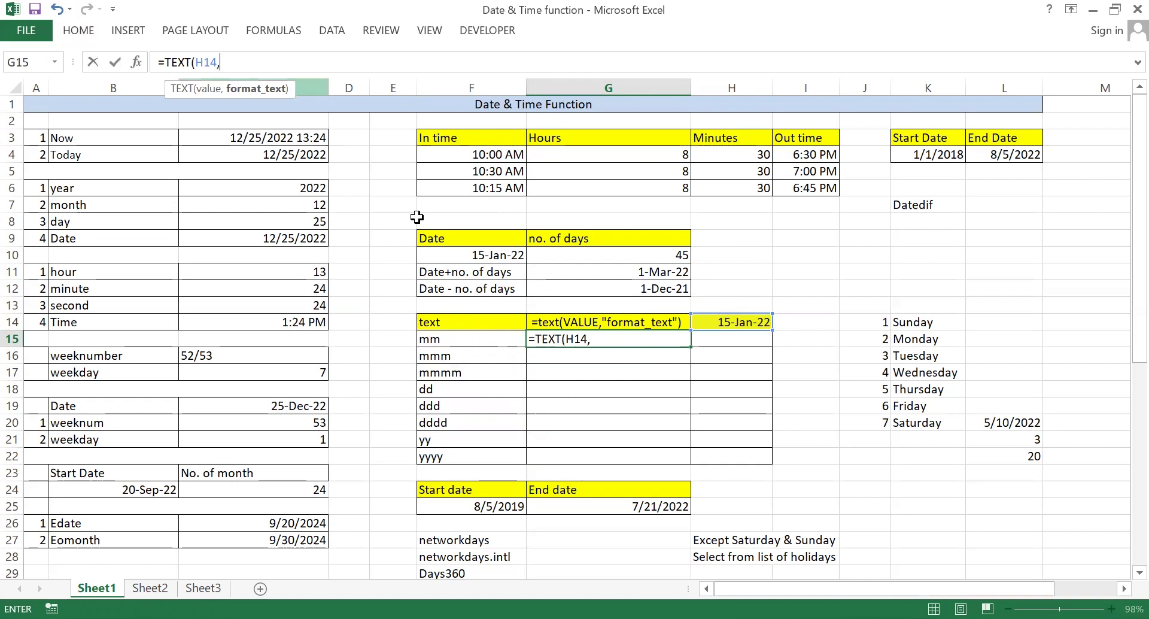
click(469, 339)
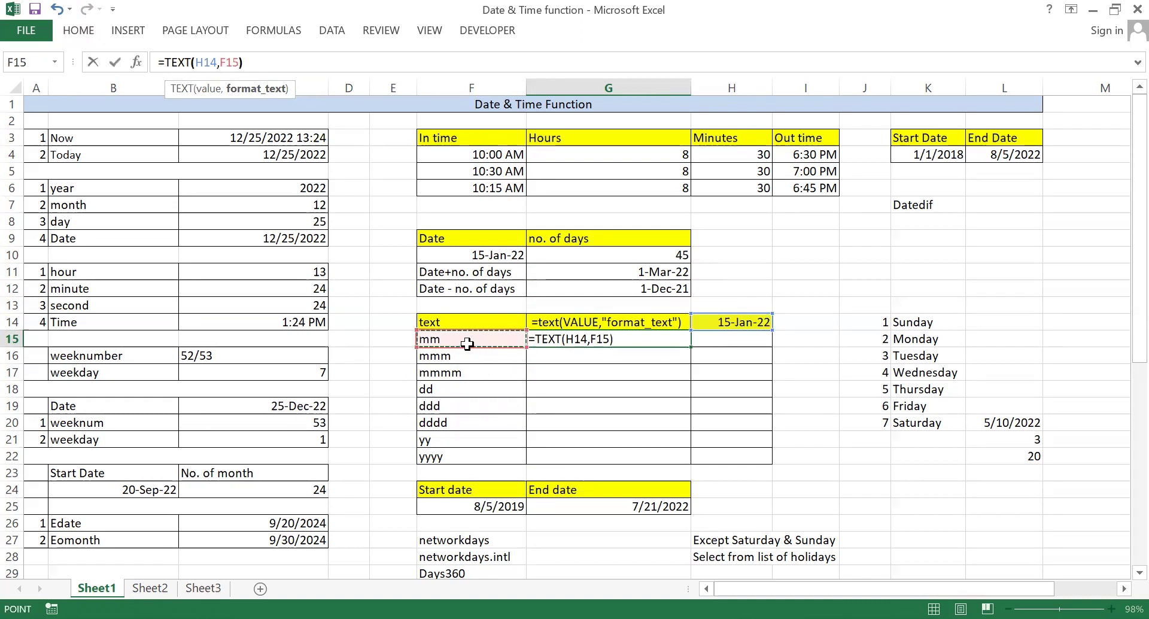
key(Return)
Step: Enter =TEXT(H14,F16) in G16, showing Jan for the mmm code
text(=)
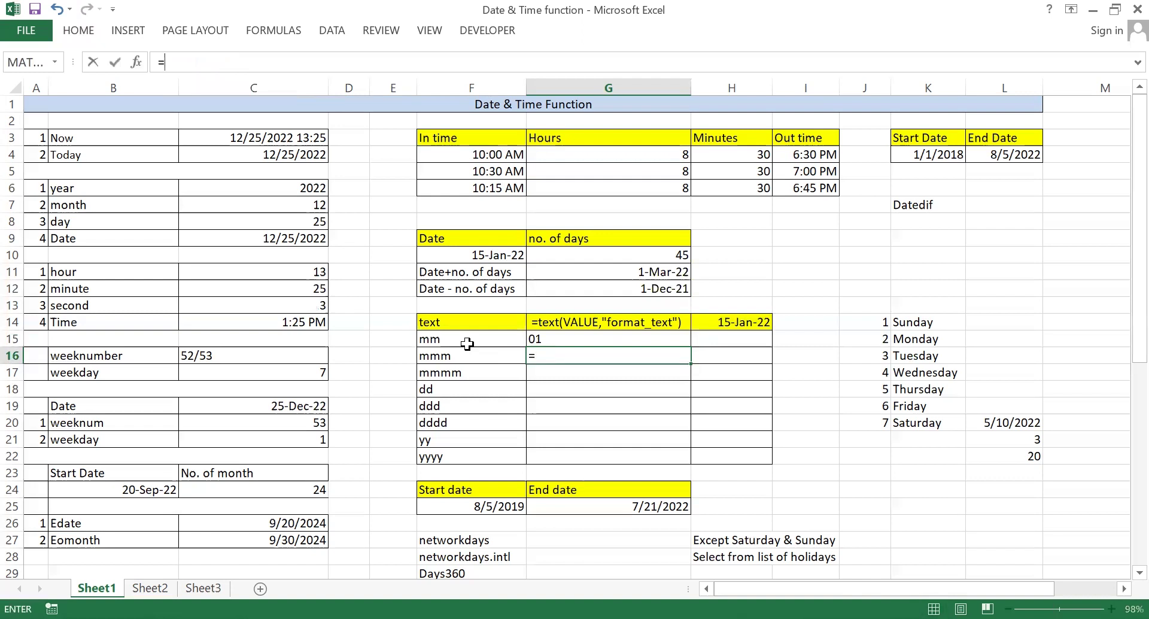
text(TEXT()
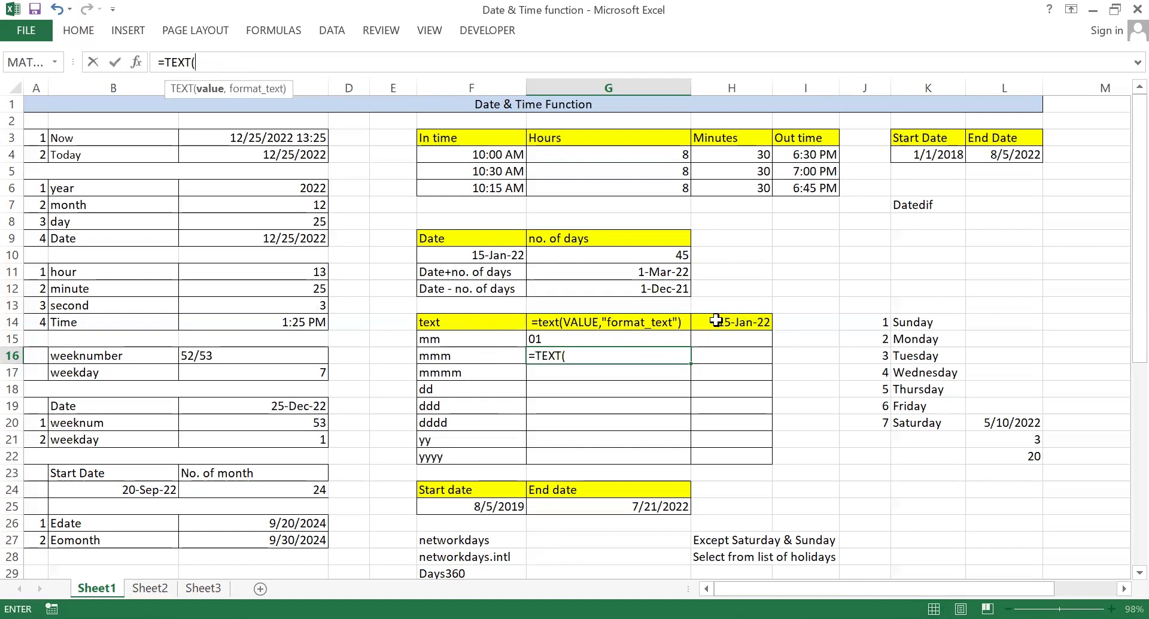
click(719, 321)
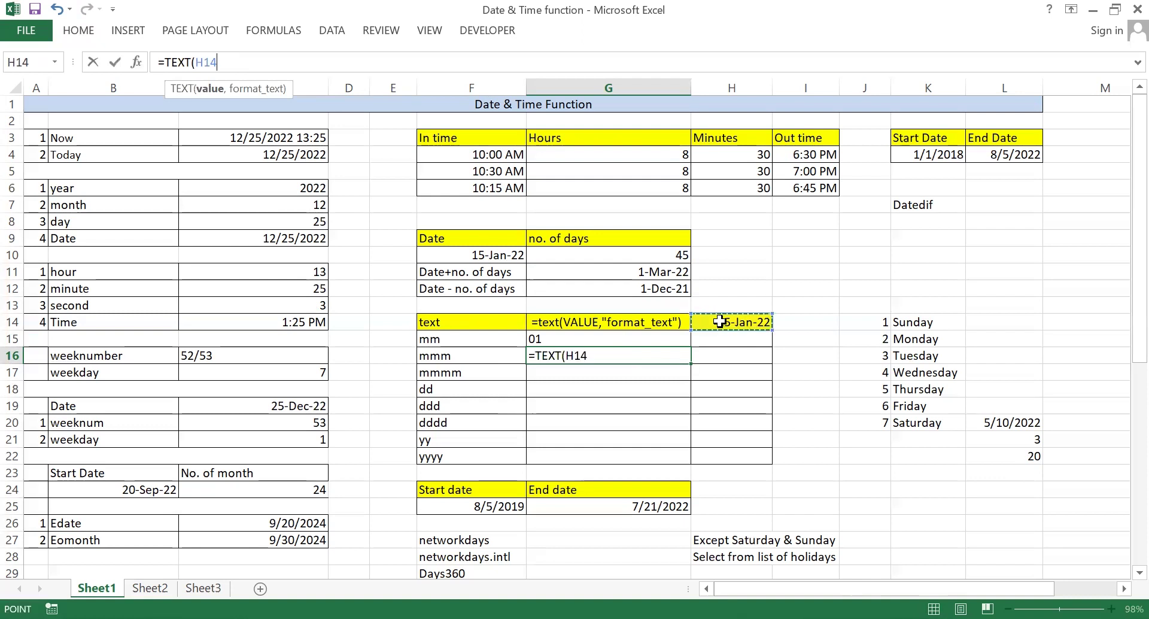
text(,)
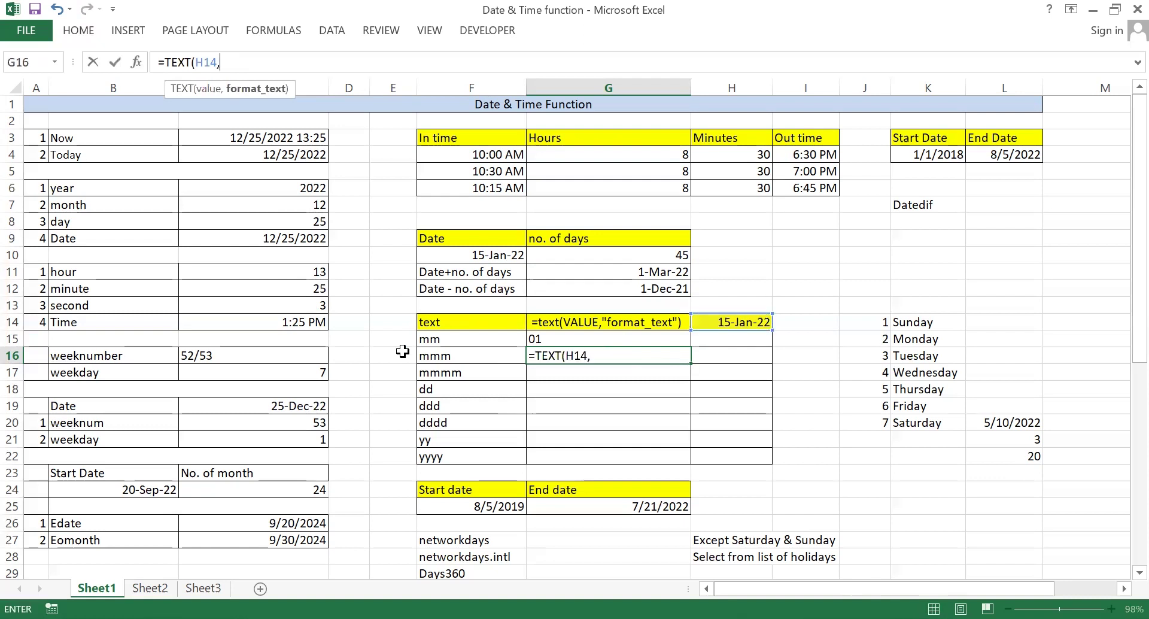
click(445, 358)
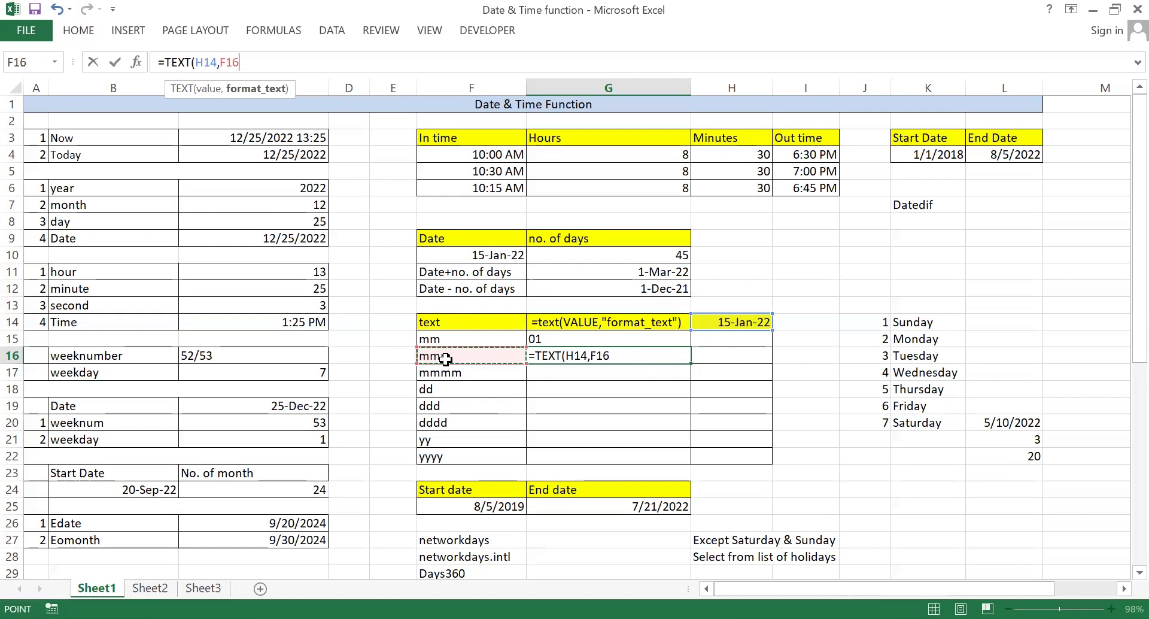
text())
key(Return)
click(569, 356)
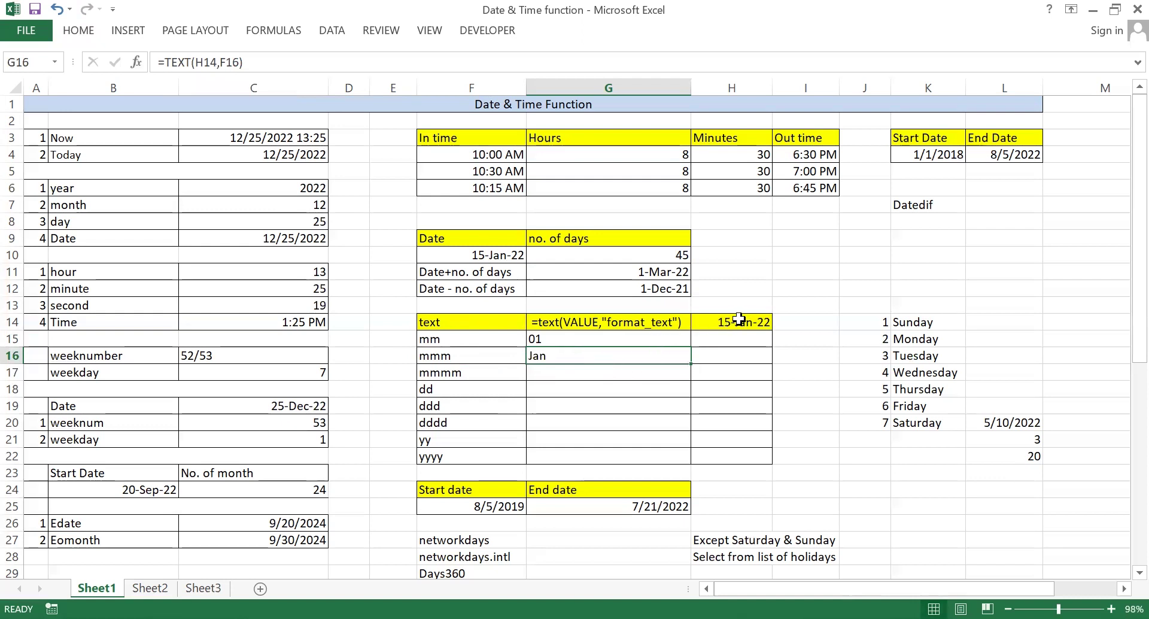
Step: Enter =TEXT(H14,F17) in G17, showing January for the mmmm code
click(570, 376)
text(=)
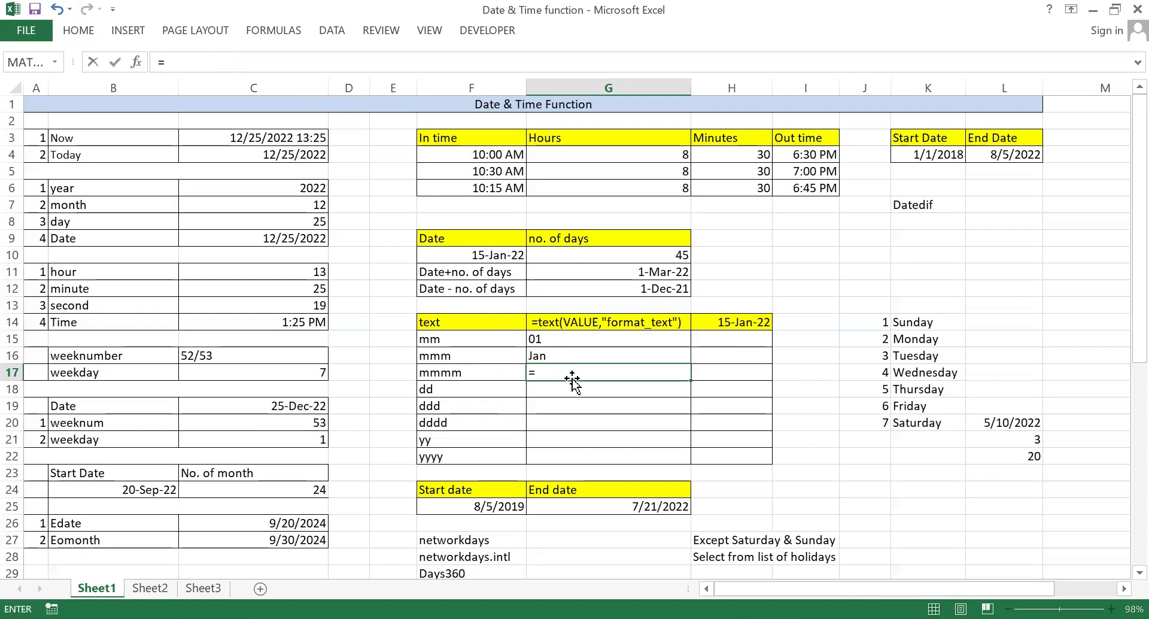
text(TEXT()
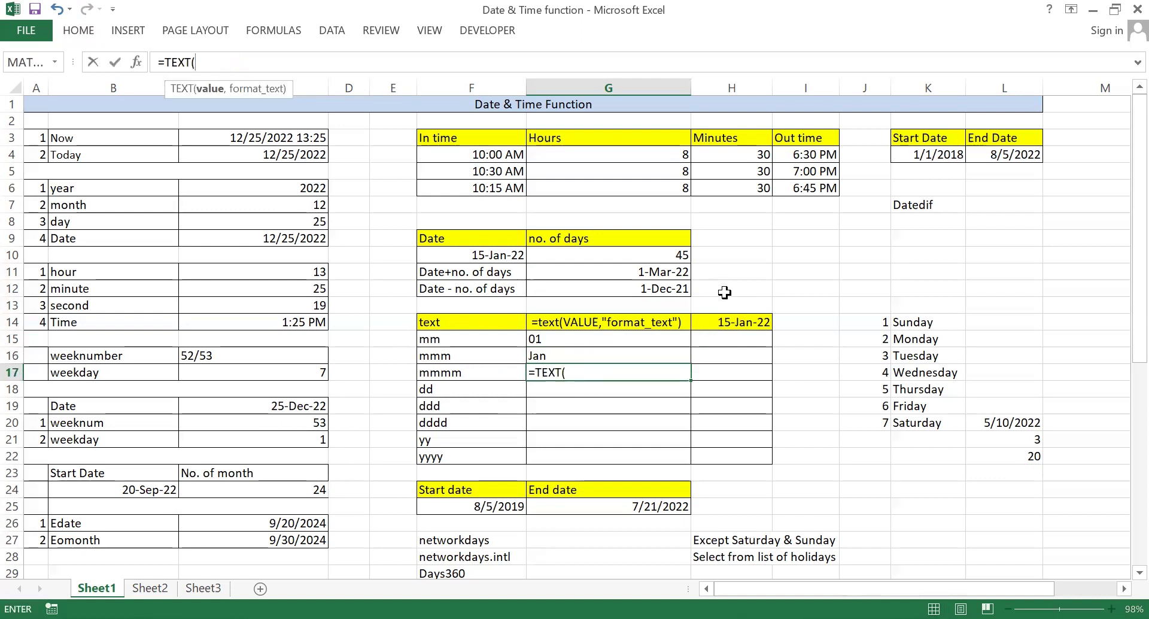
click(726, 319)
text(,)
click(480, 369)
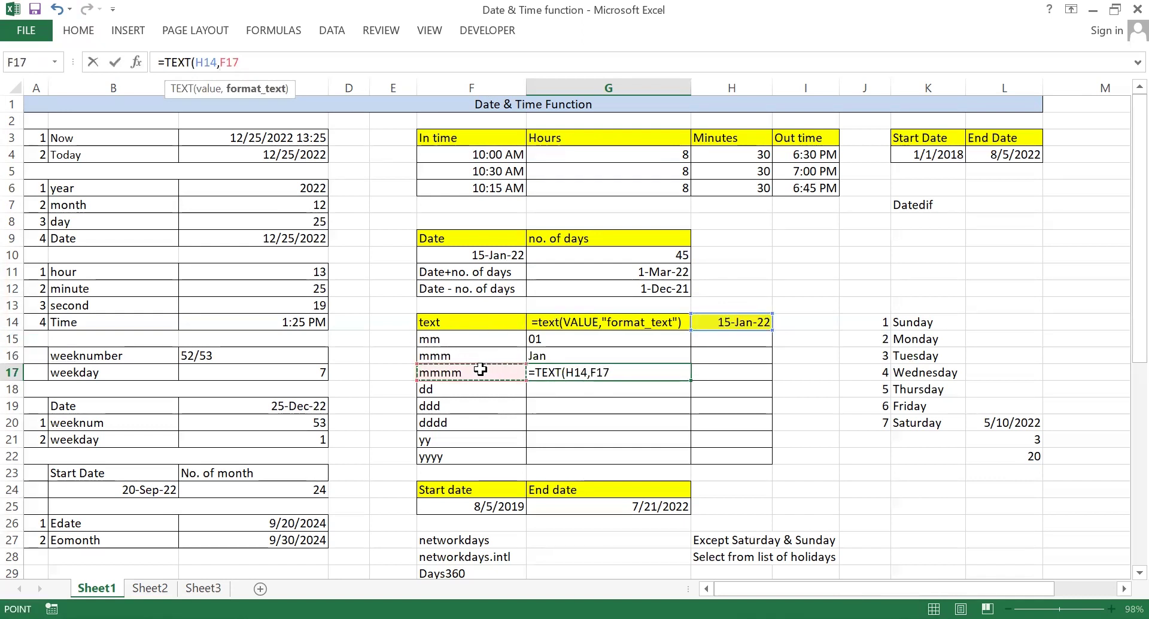
text())
key(Return)
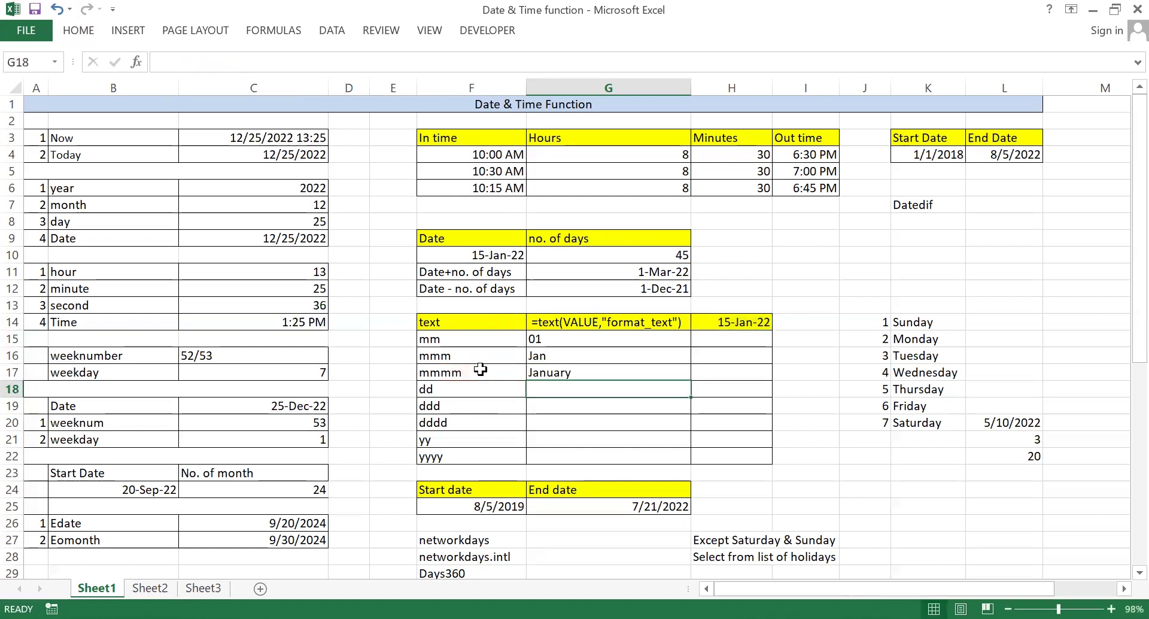
Step: Enter =TEXT(H14,F18) in G18 so the dd row shows 15
text(=)
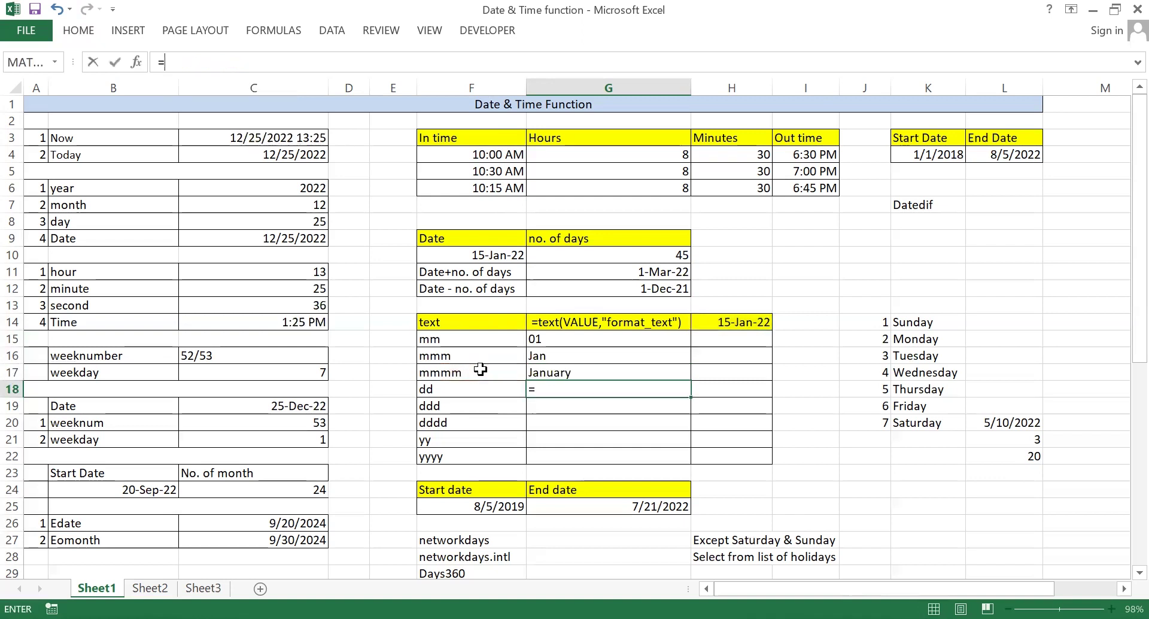
text(TEXT()
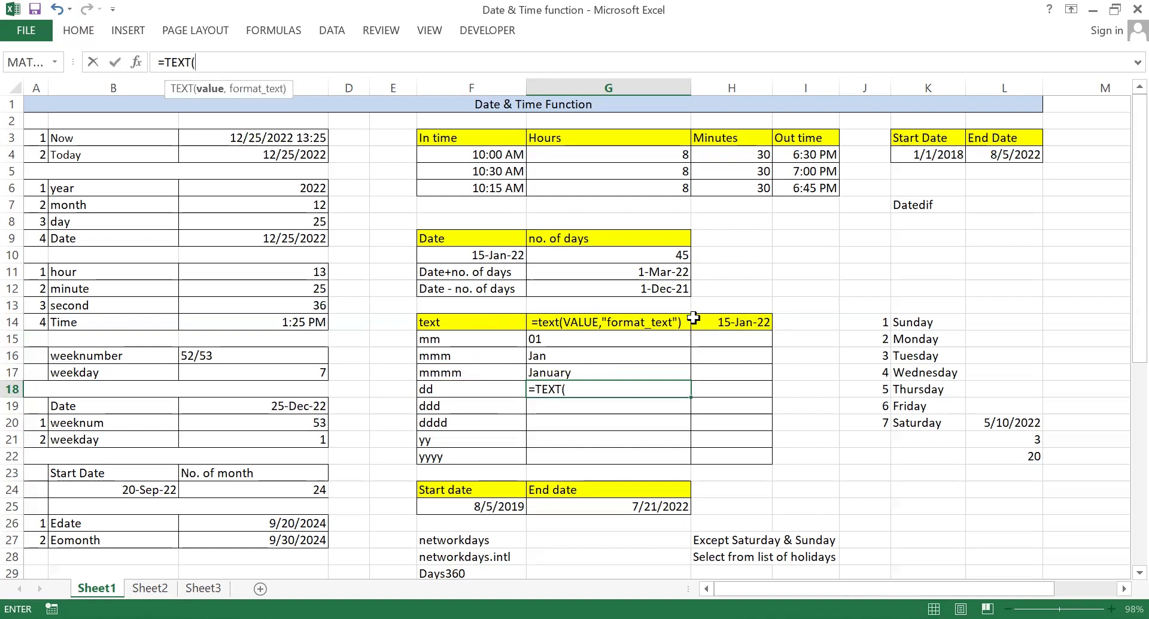
click(712, 322)
text(,)
click(449, 389)
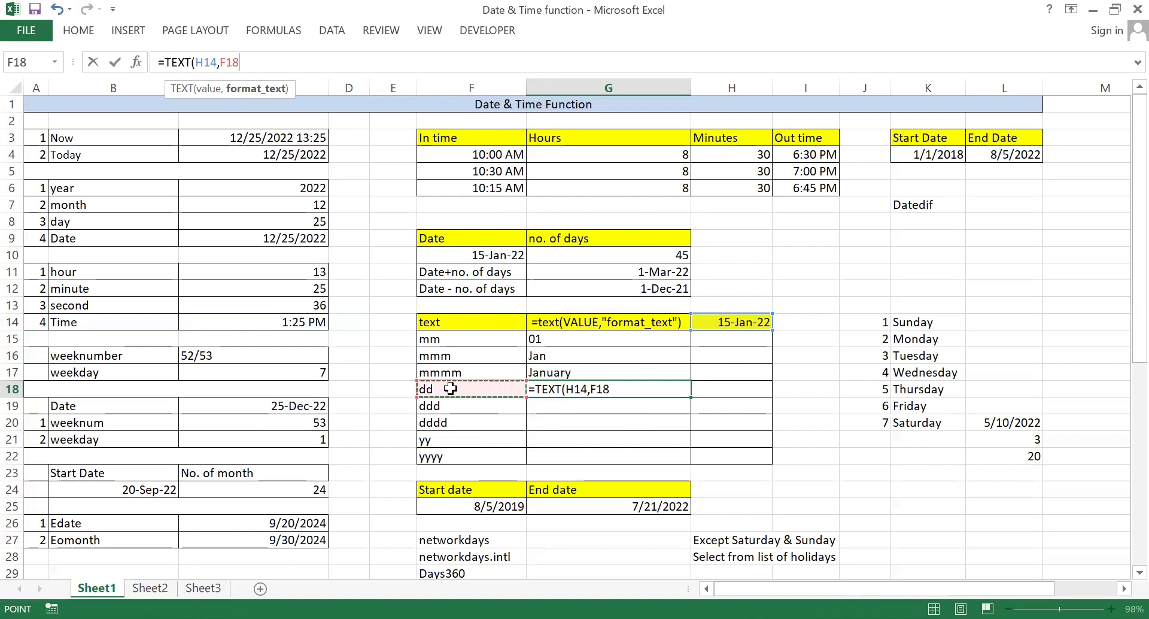
text())
key(Return)
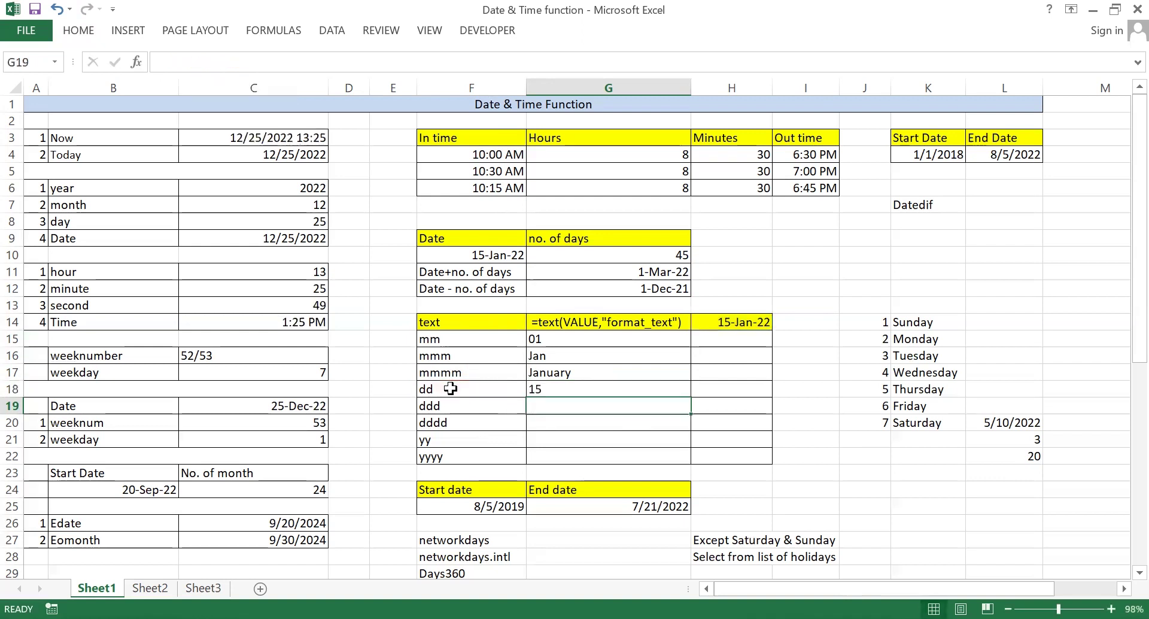
Step: Enter =TEXT(H14,F19) in G19 so the ddd row shows Sat
text(=)
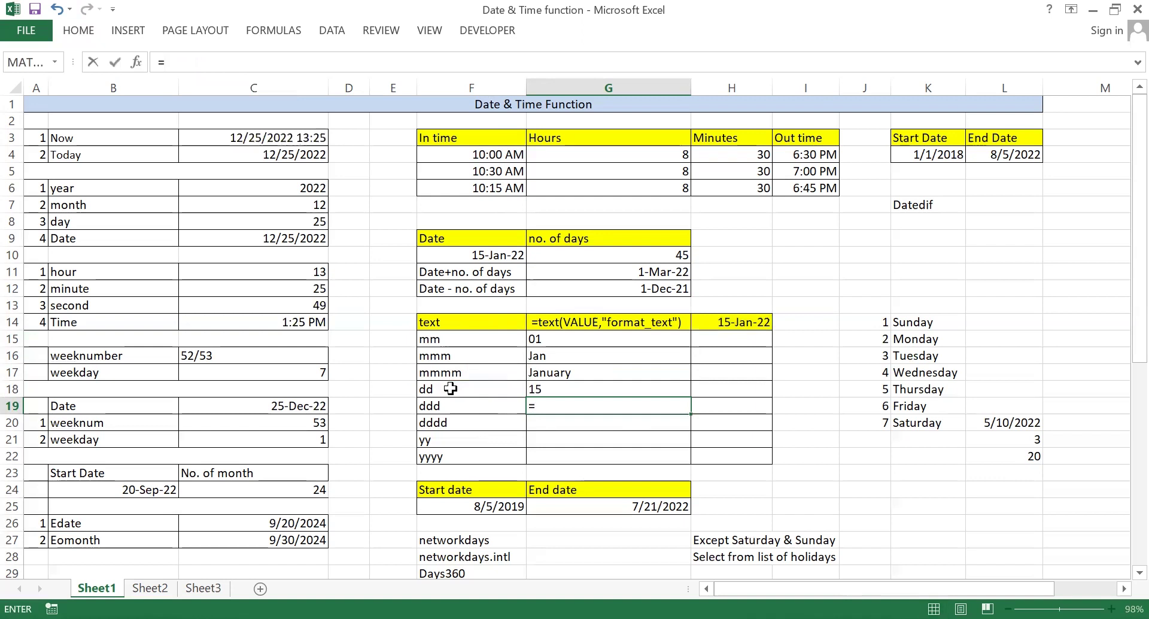
text(TEXT()
click(741, 324)
text(,)
click(438, 405)
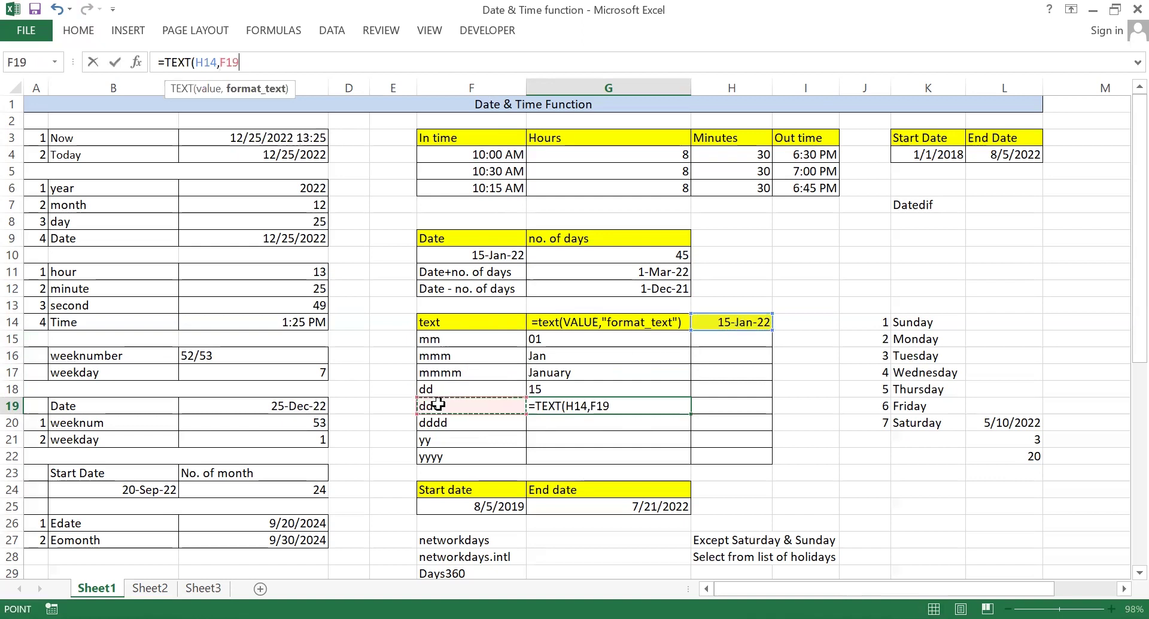
text())
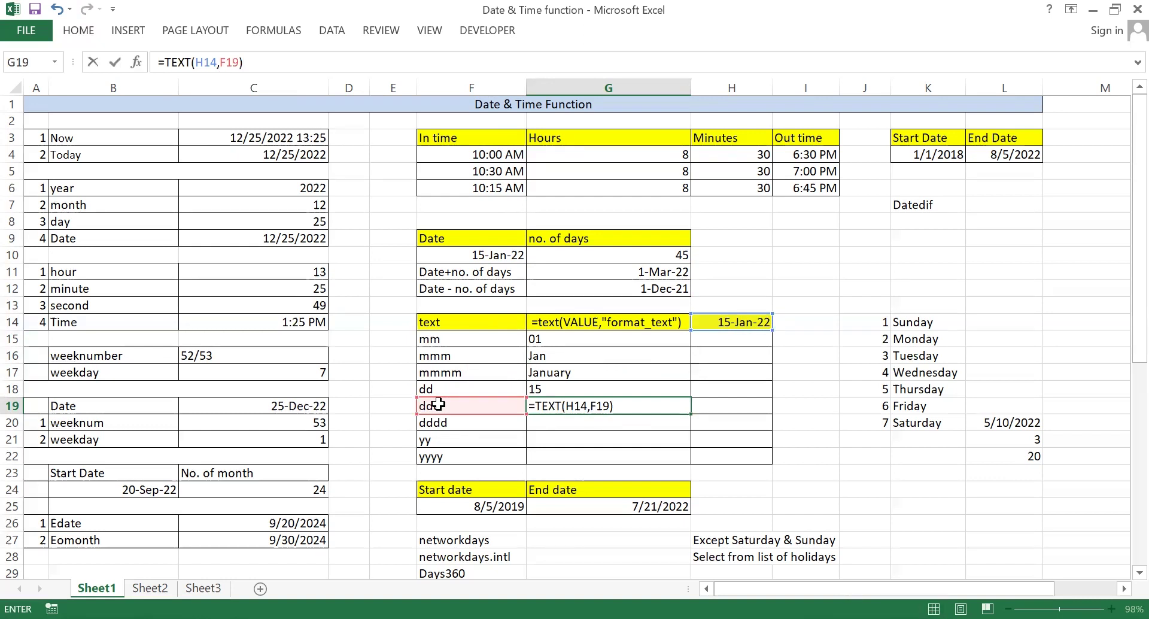
key(Return)
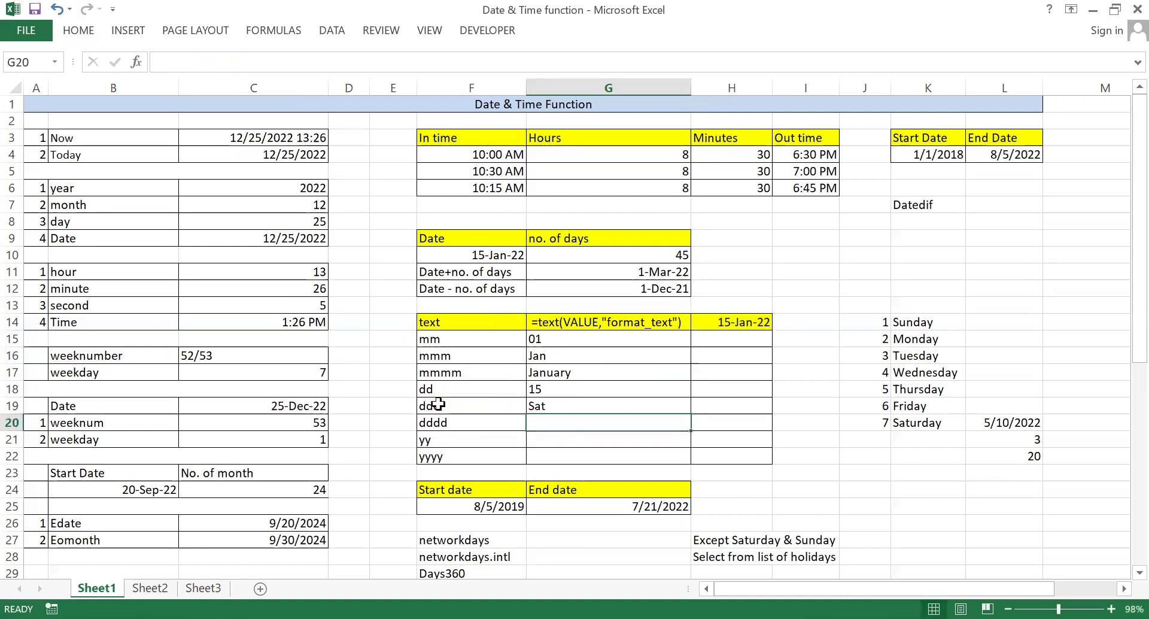
Step: Enter =TEXT(H14,F20) in G20 so the dddd row shows Saturday
text(=)
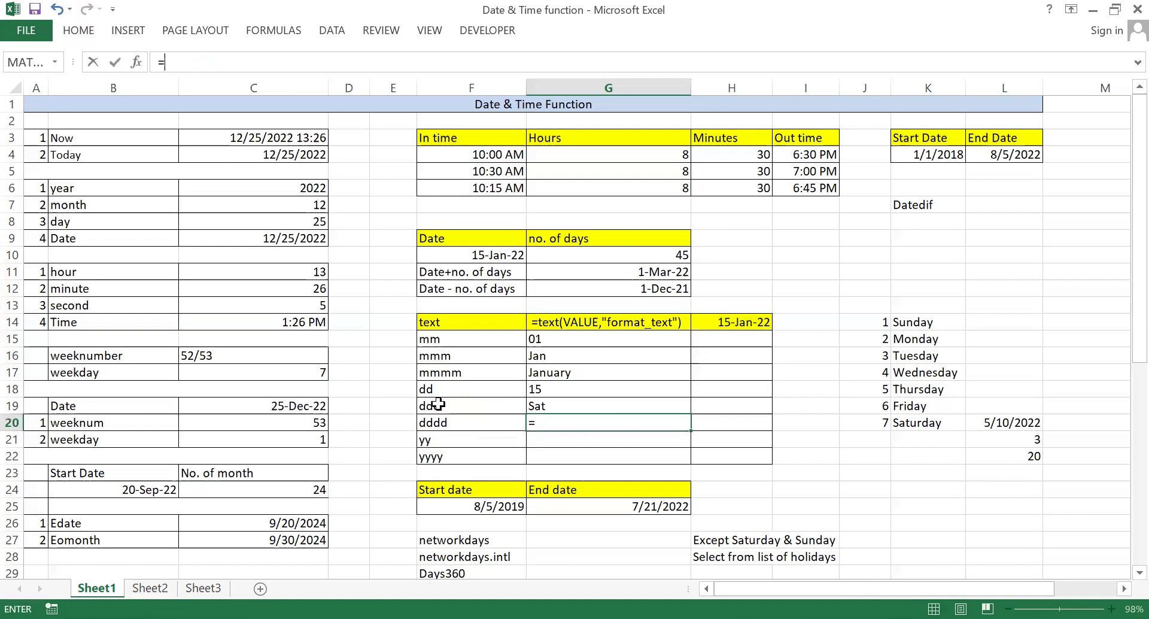
text(TEXT()
click(739, 319)
text(,)
click(441, 423)
text())
key(Return)
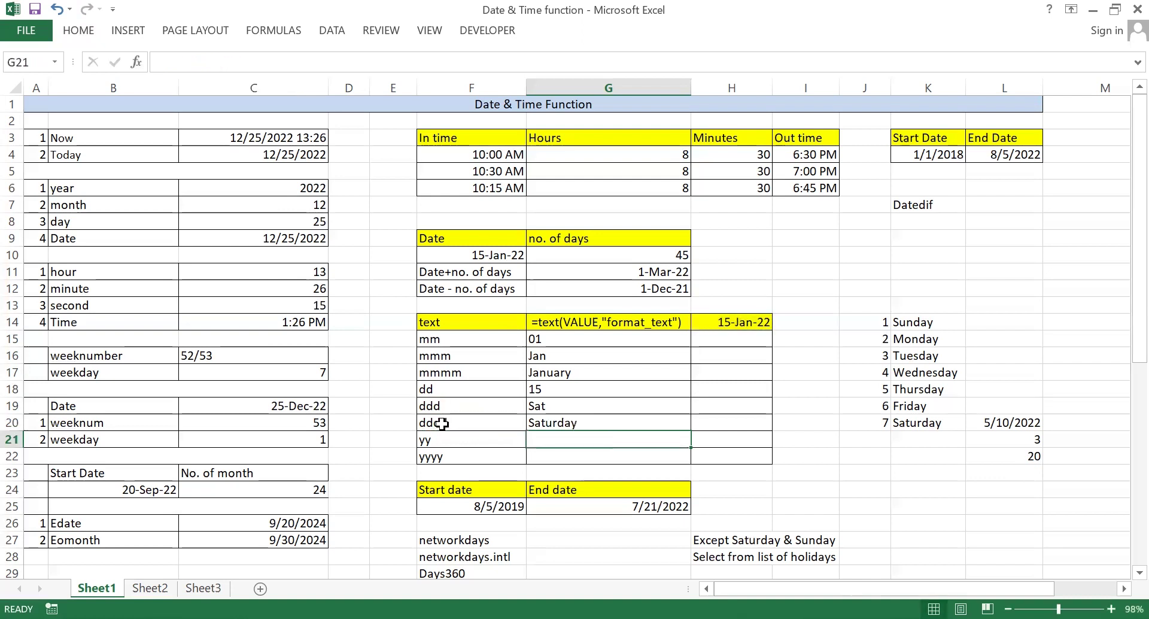
Step: Enter =TEXT(H14,F21) in G21 so the yy row shows 22
click(553, 422)
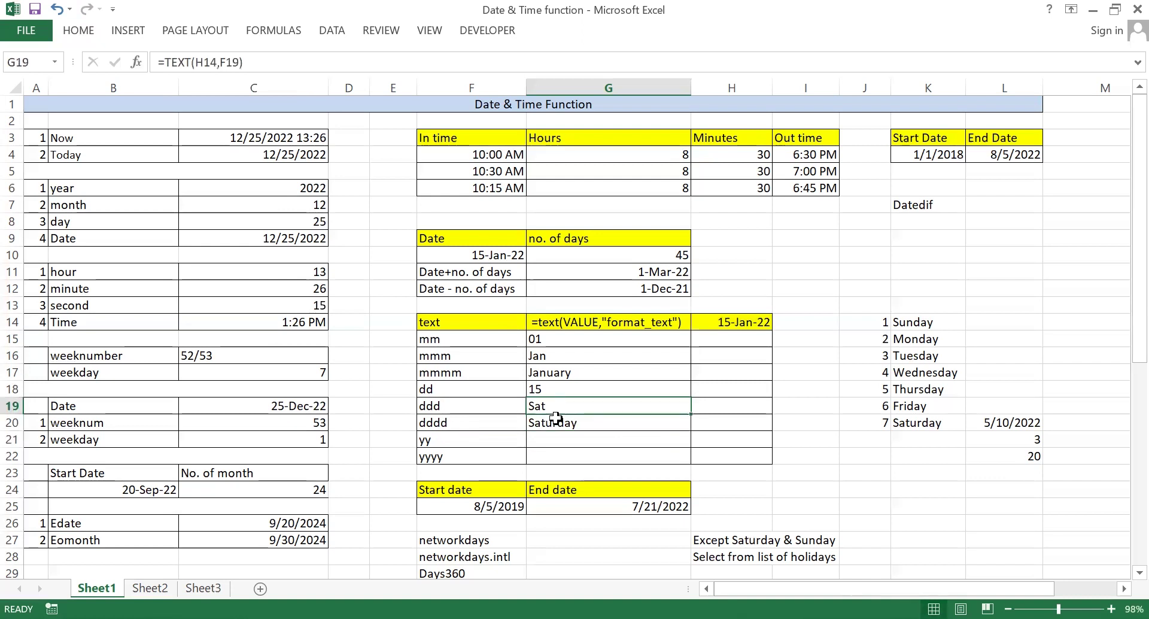
key(Up)
click(548, 423)
click(556, 438)
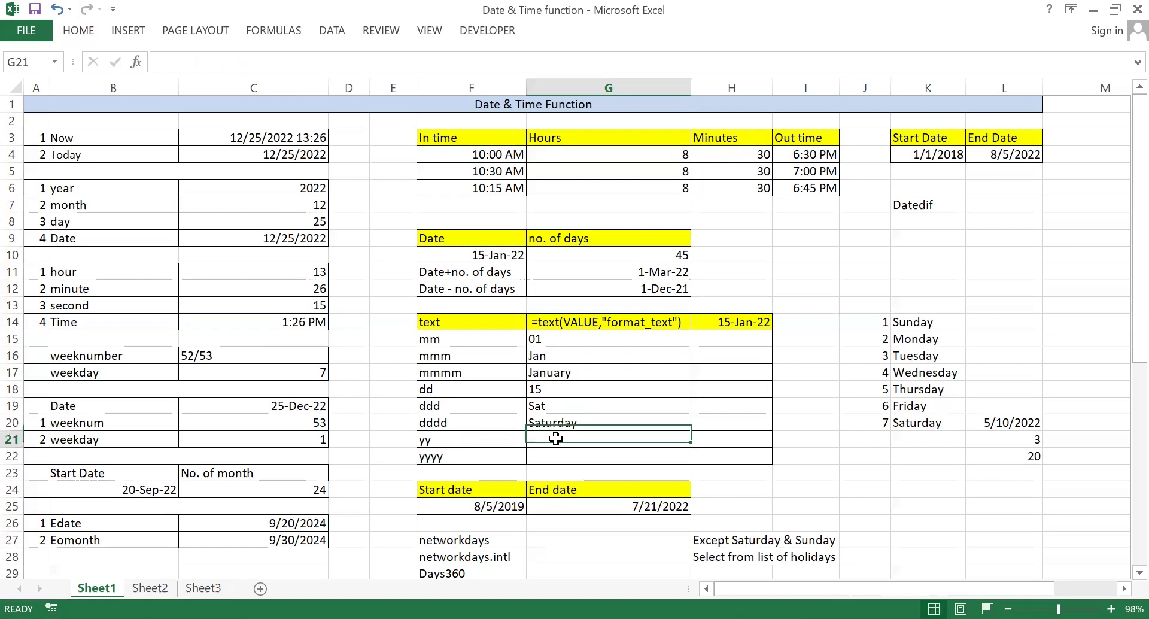
text(=)
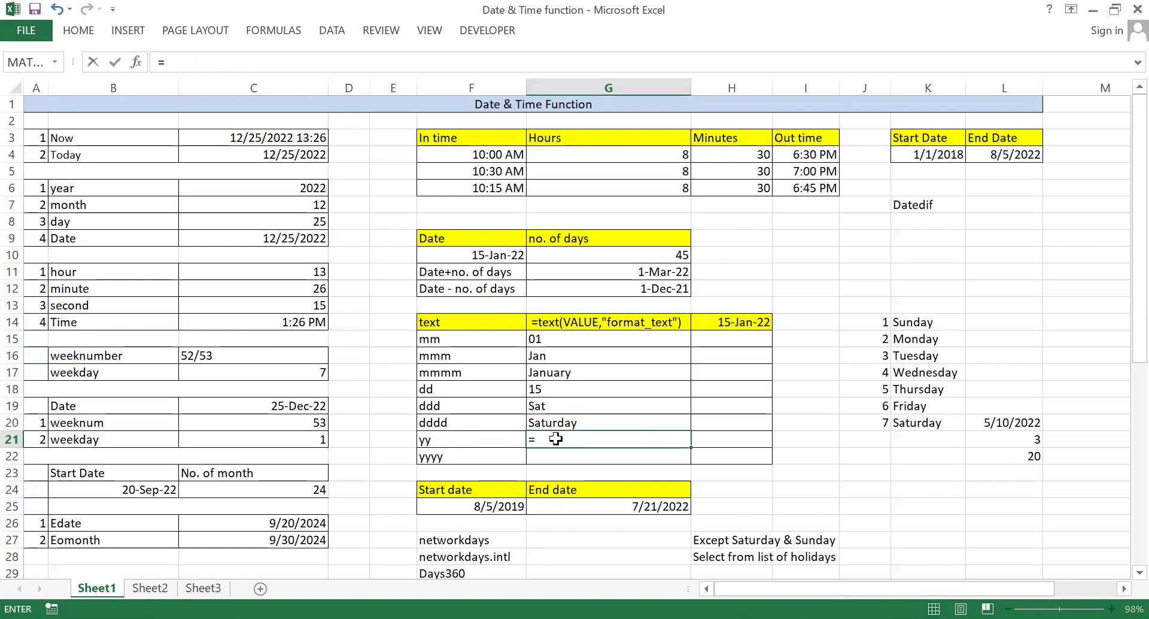
text(TEXT()
click(740, 323)
text(,)
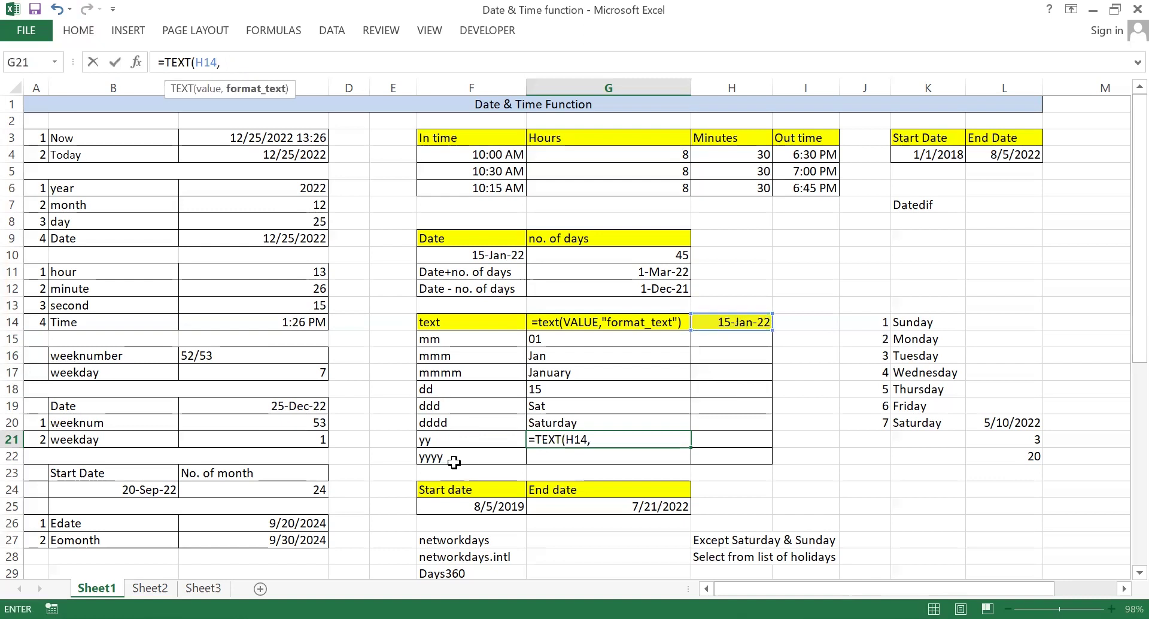
click(449, 440)
text())
key(Return)
Step: Enter =TEXT(H14,F22) in G22 so the yyyy row shows 2022
text(=)
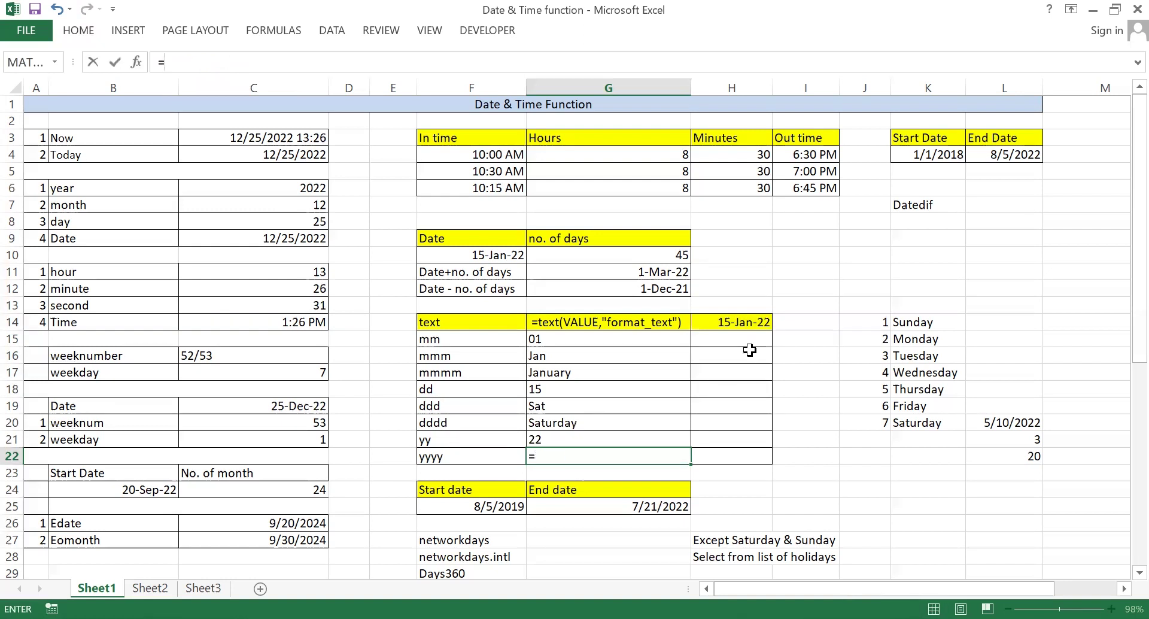
text(TEXT()
click(742, 323)
text(,)
click(433, 458)
text())
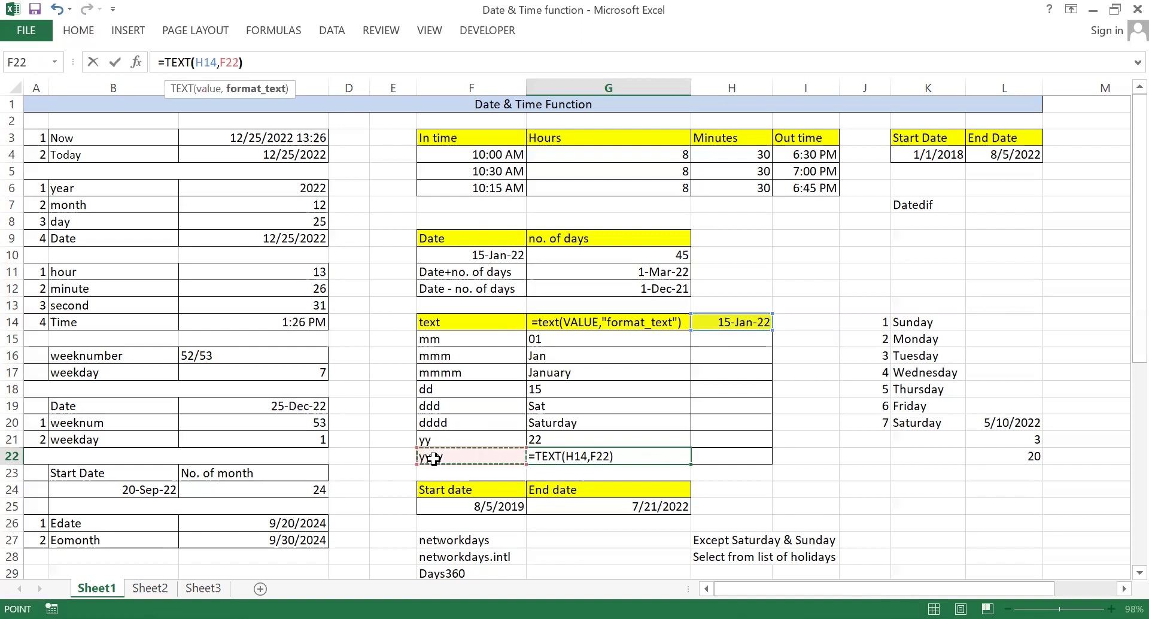
key(Return)
click(610, 454)
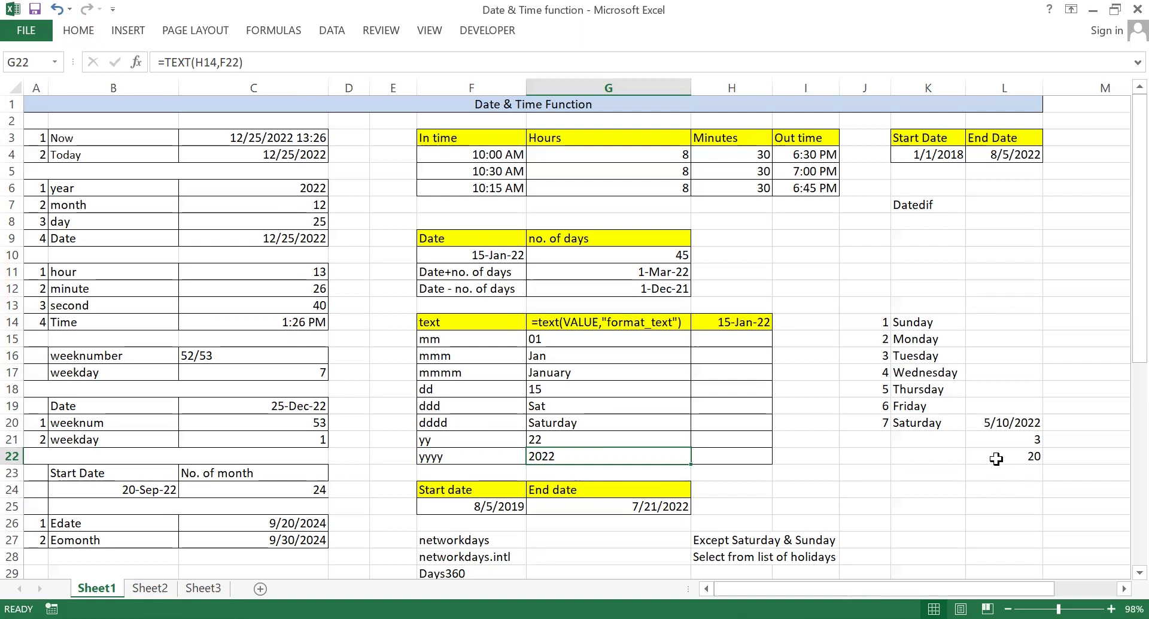
Step: Enter =TEXT(L20,"ddd") in L24 to show the short weekday Tue
click(993, 424)
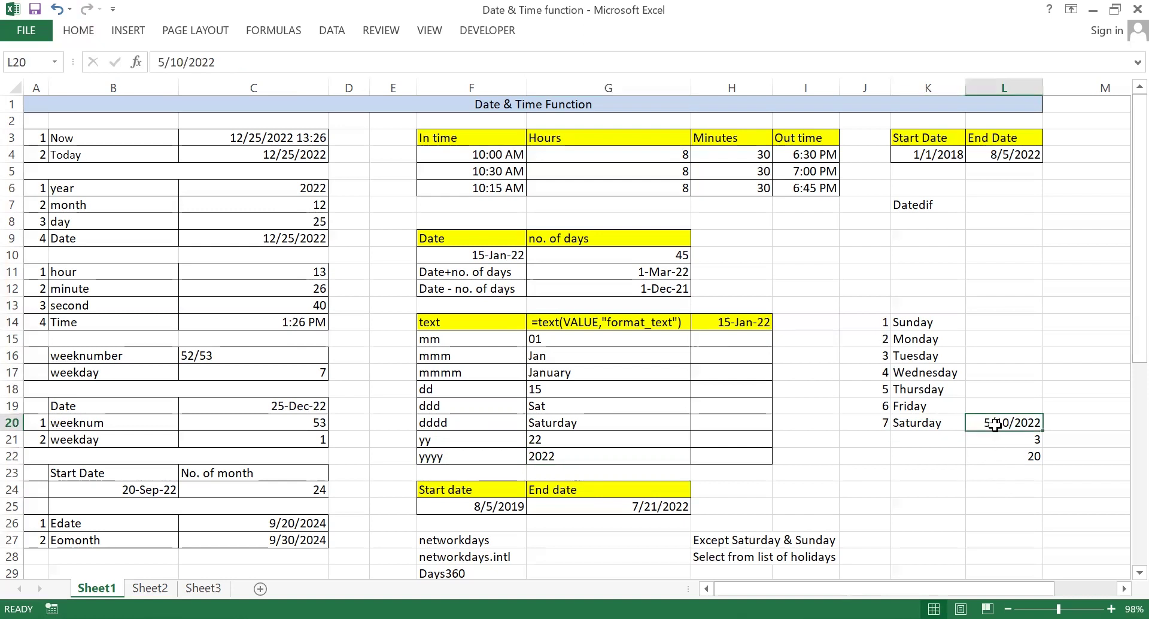
click(991, 474)
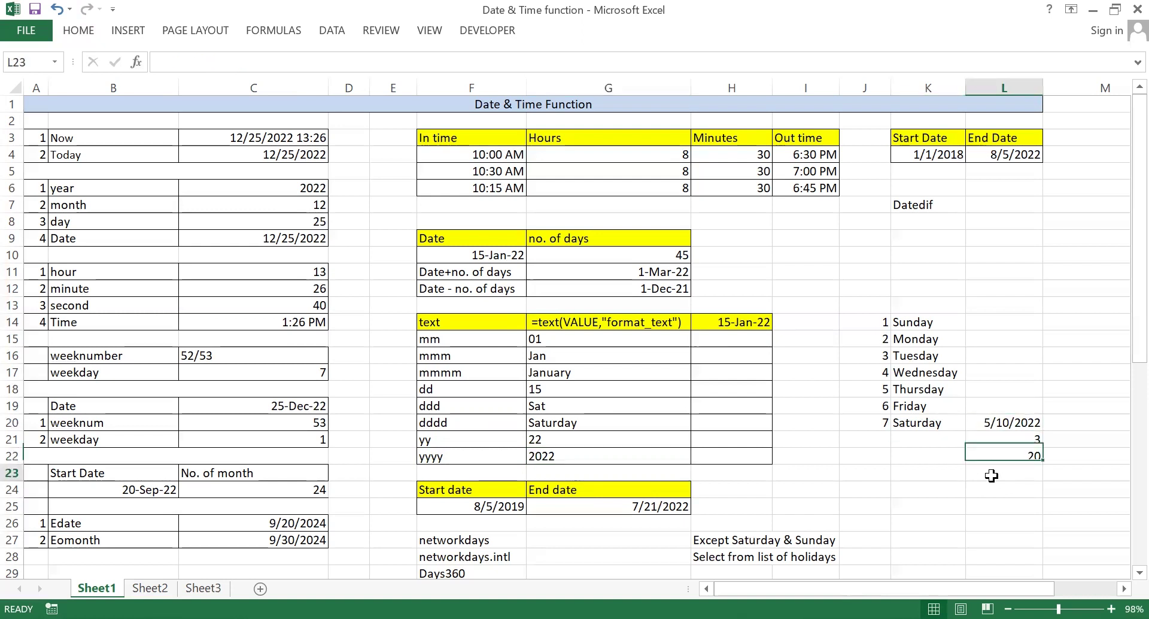
click(1004, 424)
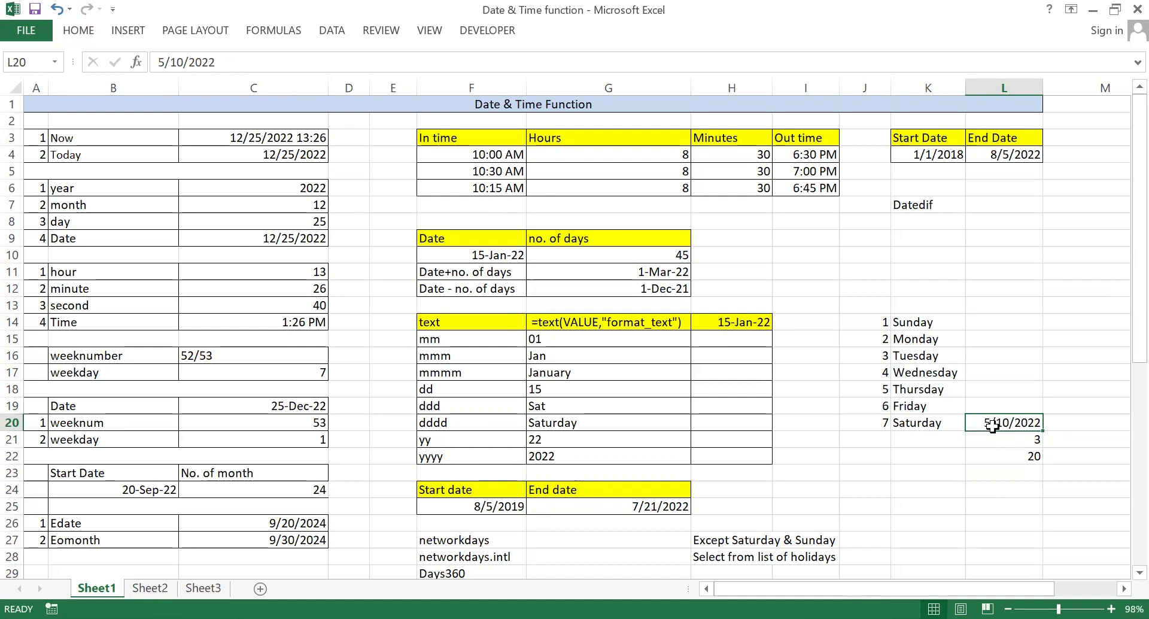
click(991, 487)
text(=)
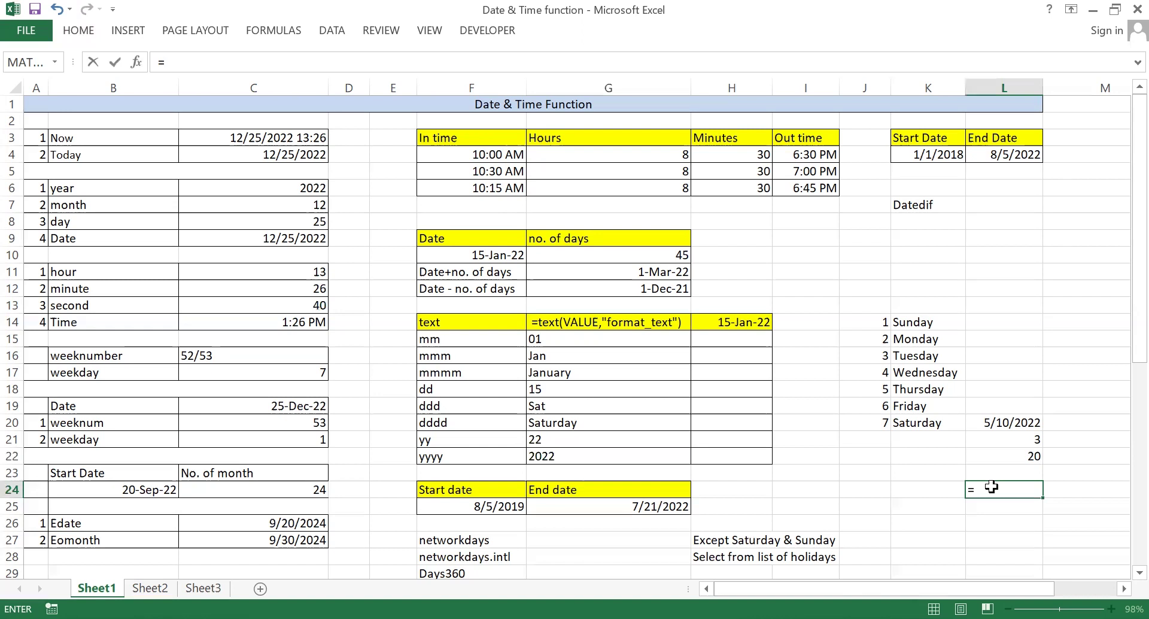
text(TEXT()
click(1006, 423)
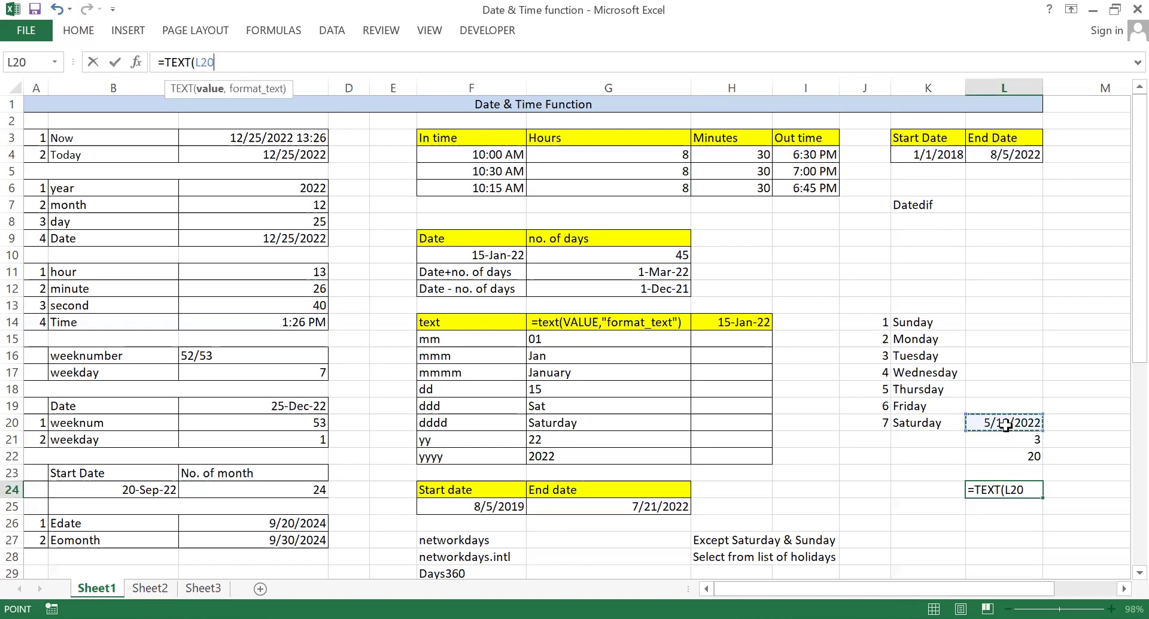
text(,")
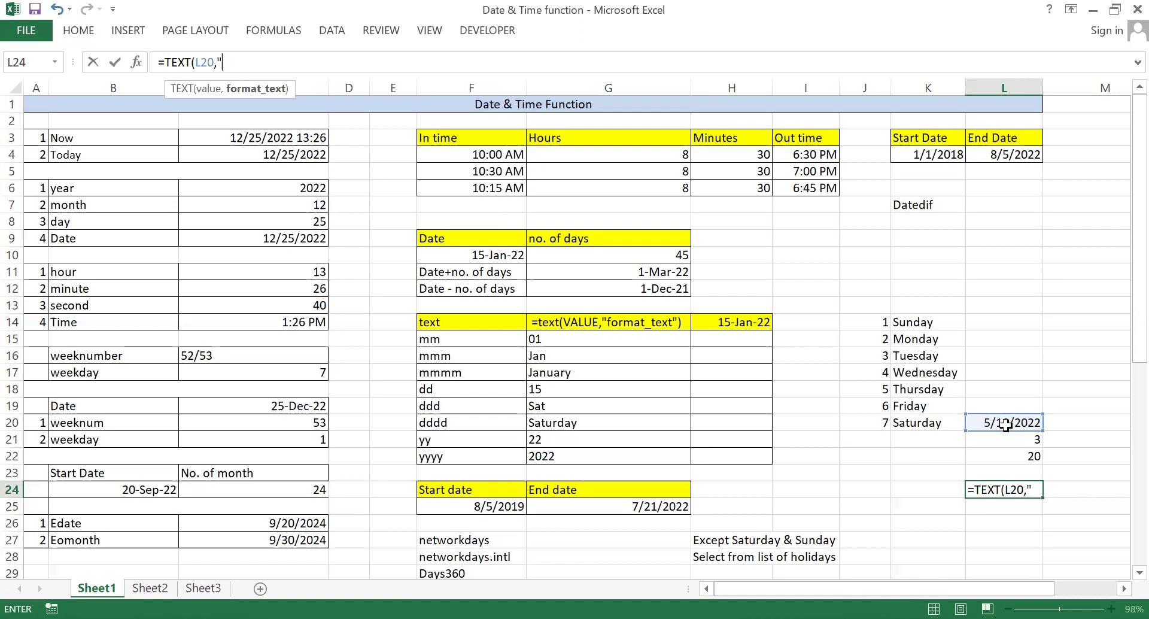
text(ddd"))
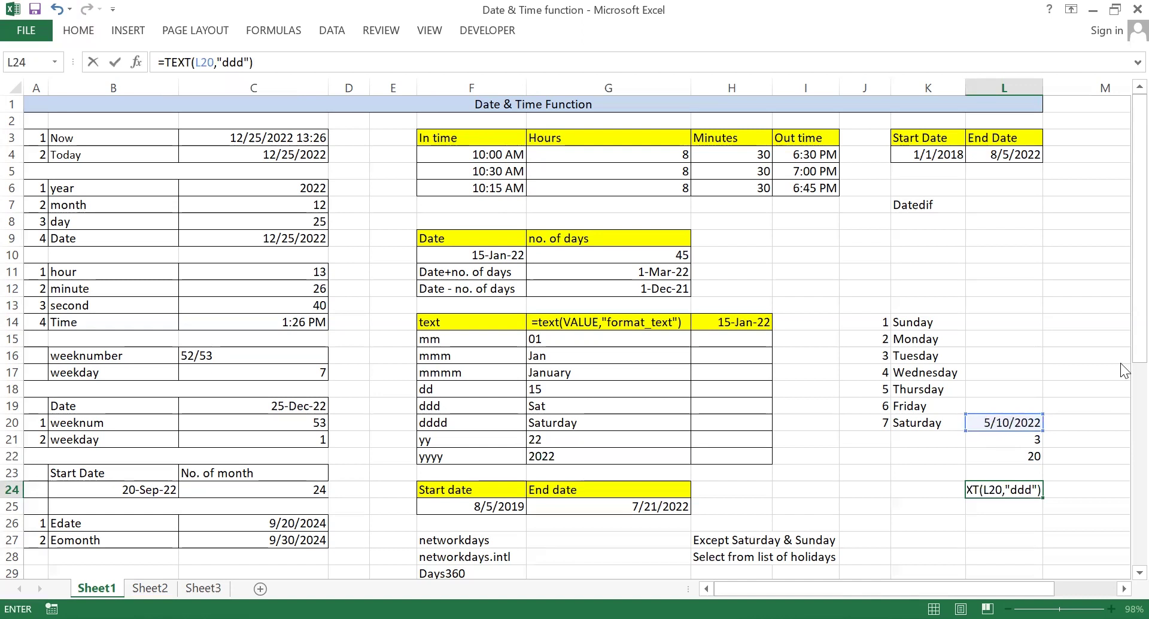
key(ctrl+Return)
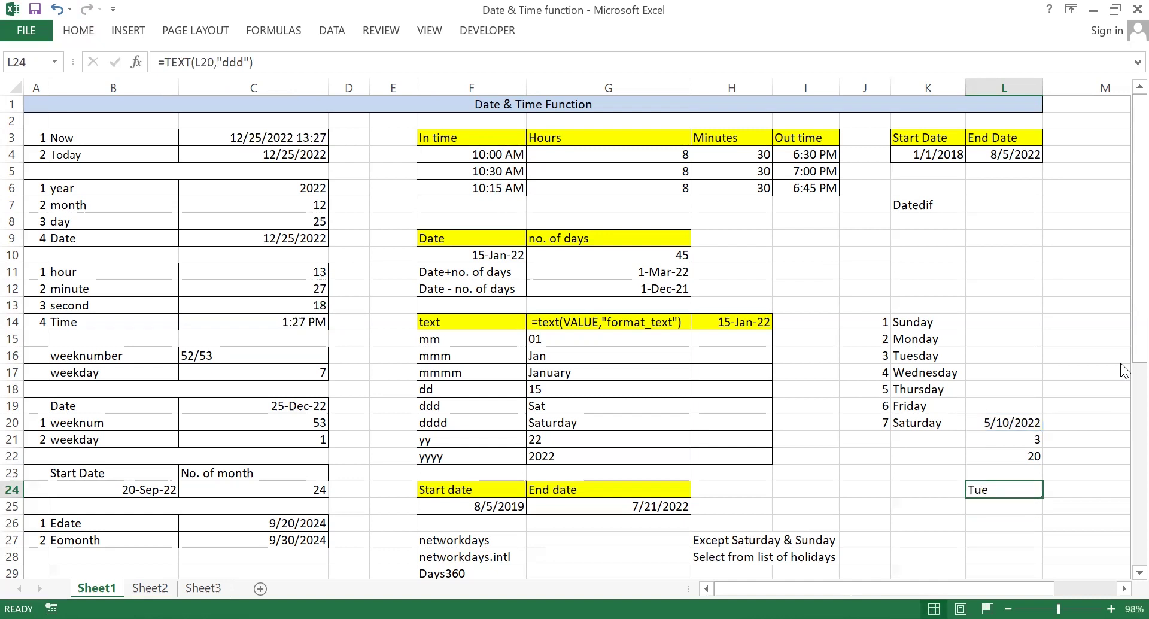
Step: Enter =TEXT(L20,"dddd") in L25 to show the full weekday Tuesday
key(Down)
text(=)
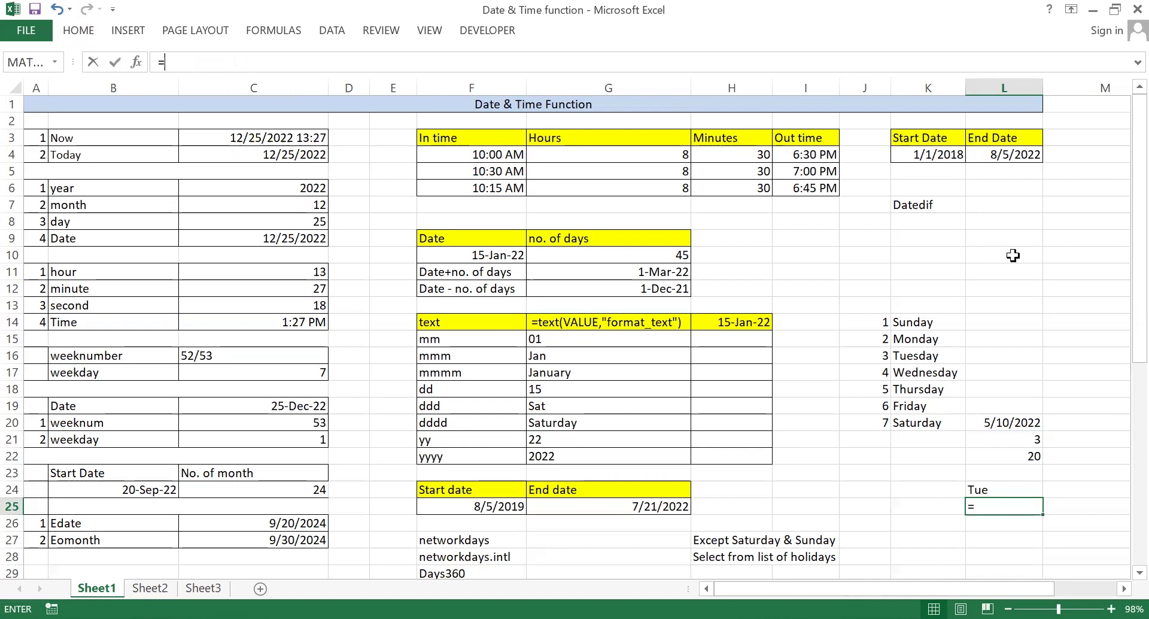
text(TEXT()
click(1019, 422)
text(,"dddd"))
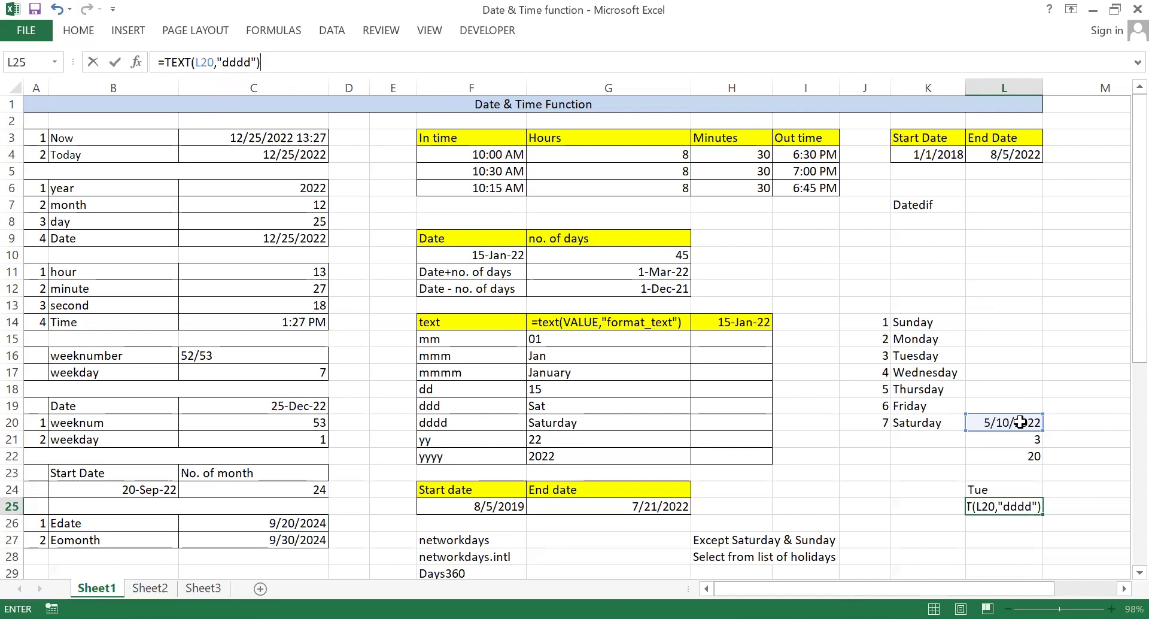
key(Return)
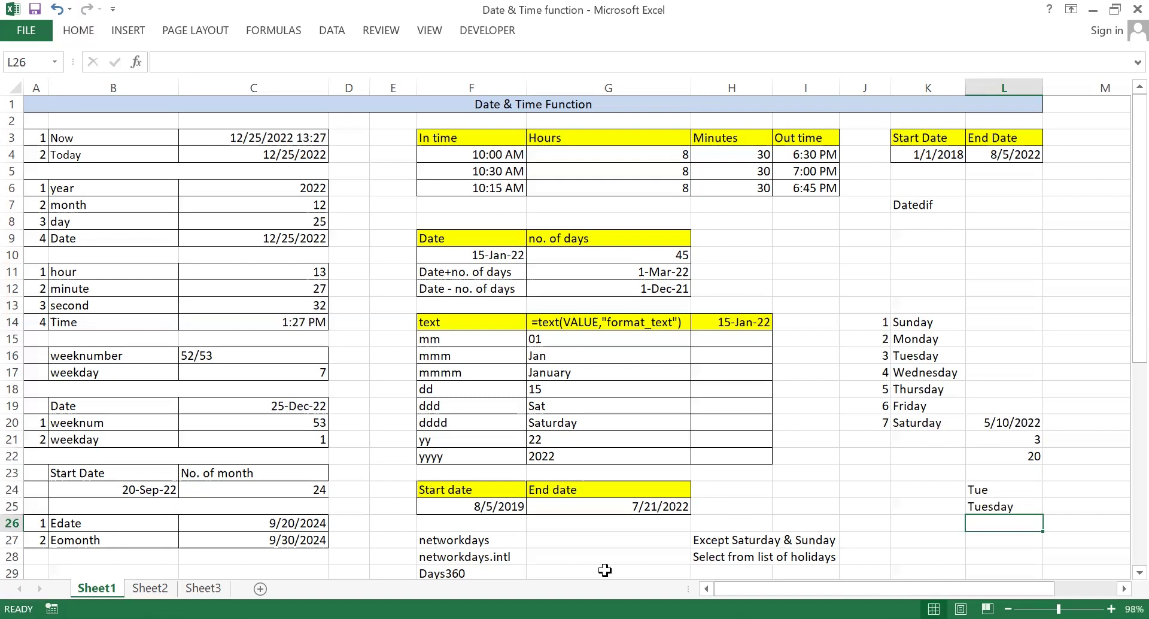
click(484, 540)
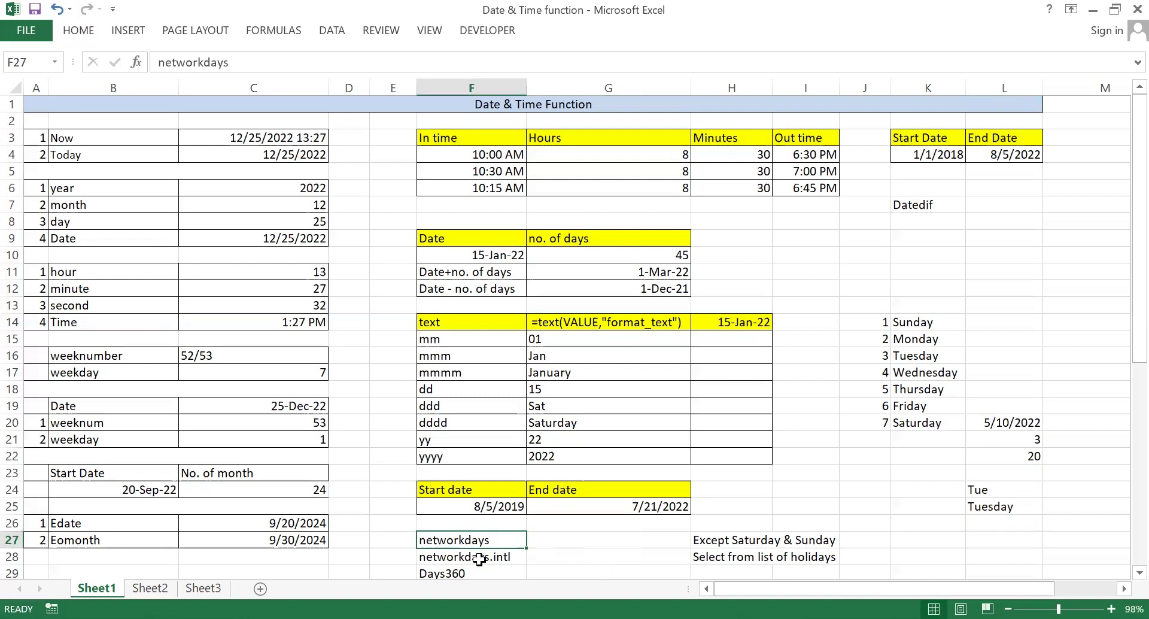
click(479, 560)
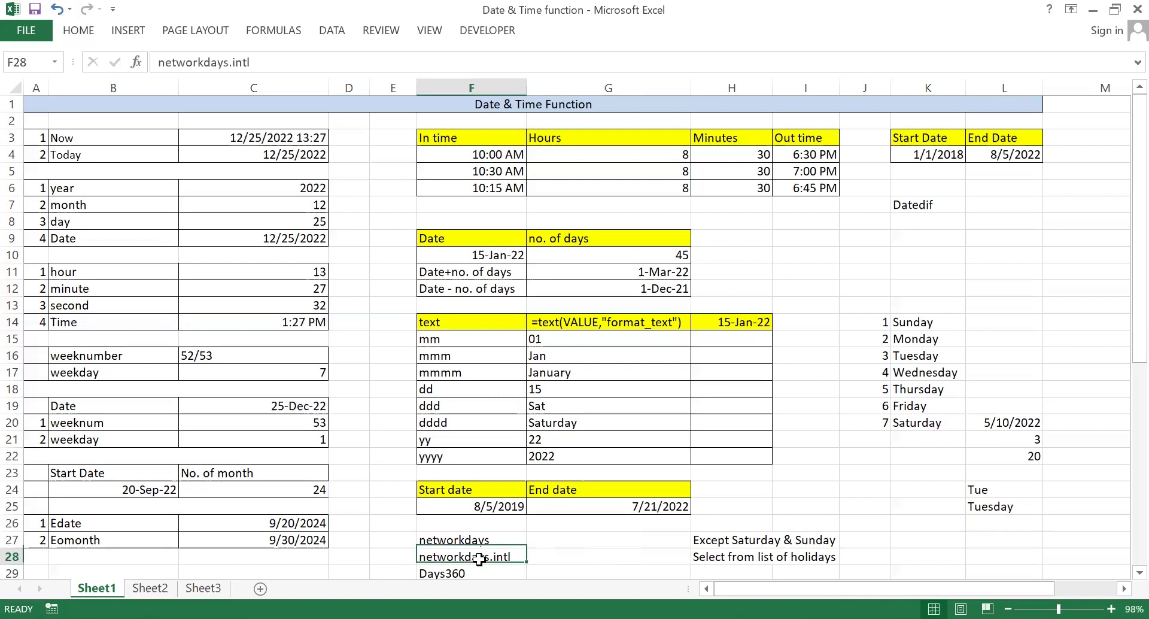
Step: Enter =NETWORKDAYS(F25,G25) in G27, returning 774 working days
click(567, 540)
text(=)
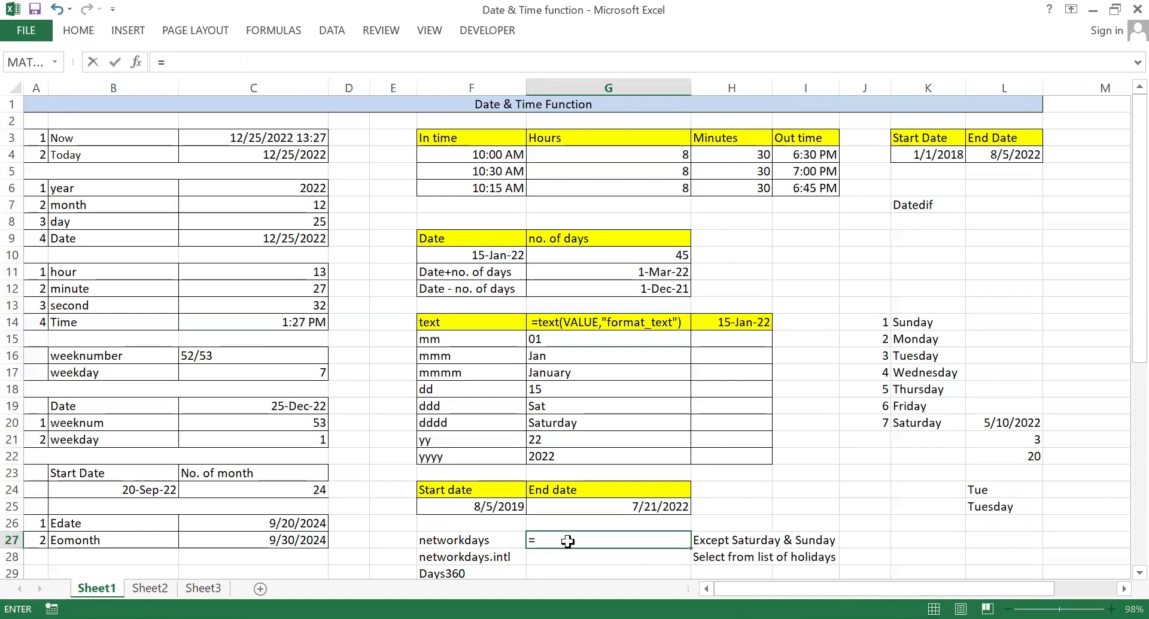
text(net)
key(Tab)
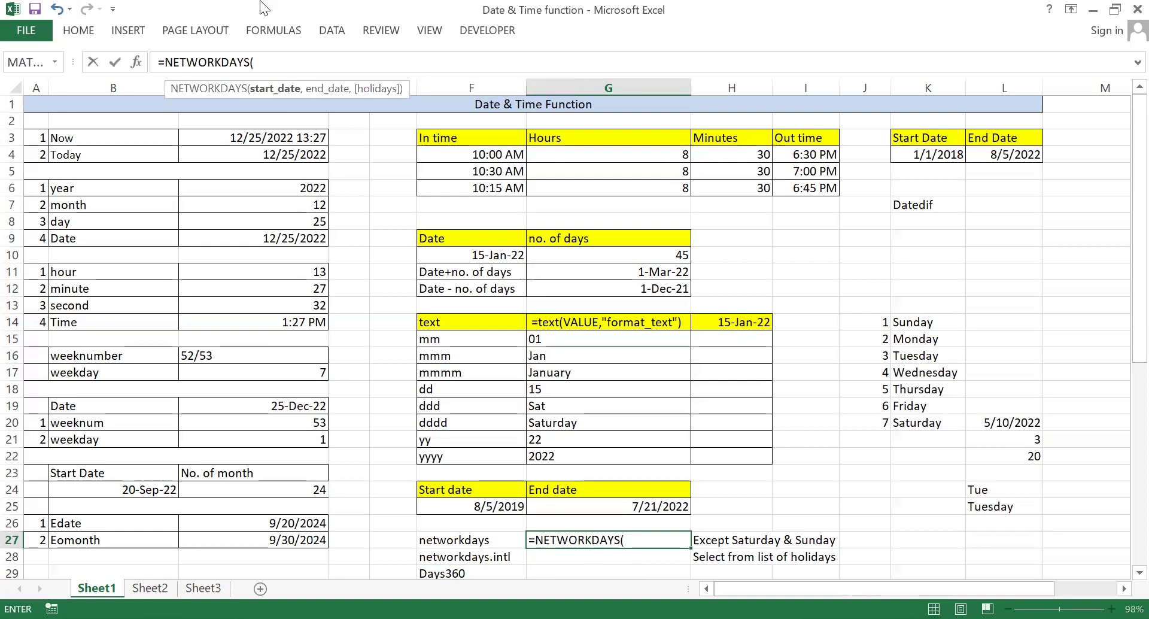
click(501, 507)
text(,)
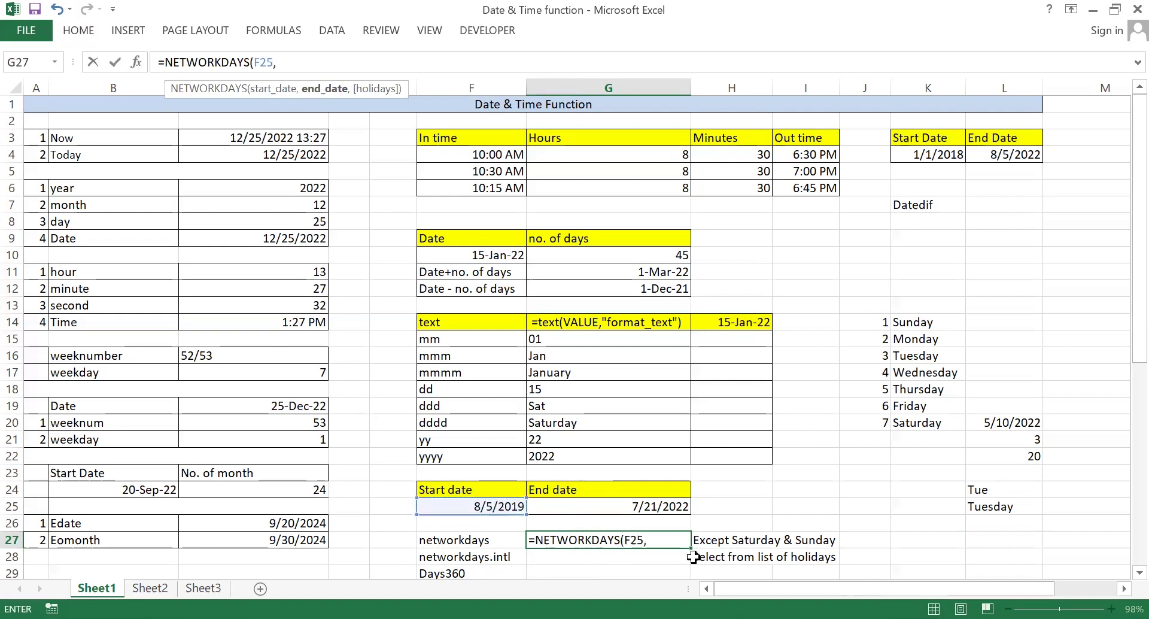
click(641, 507)
text())
key(Return)
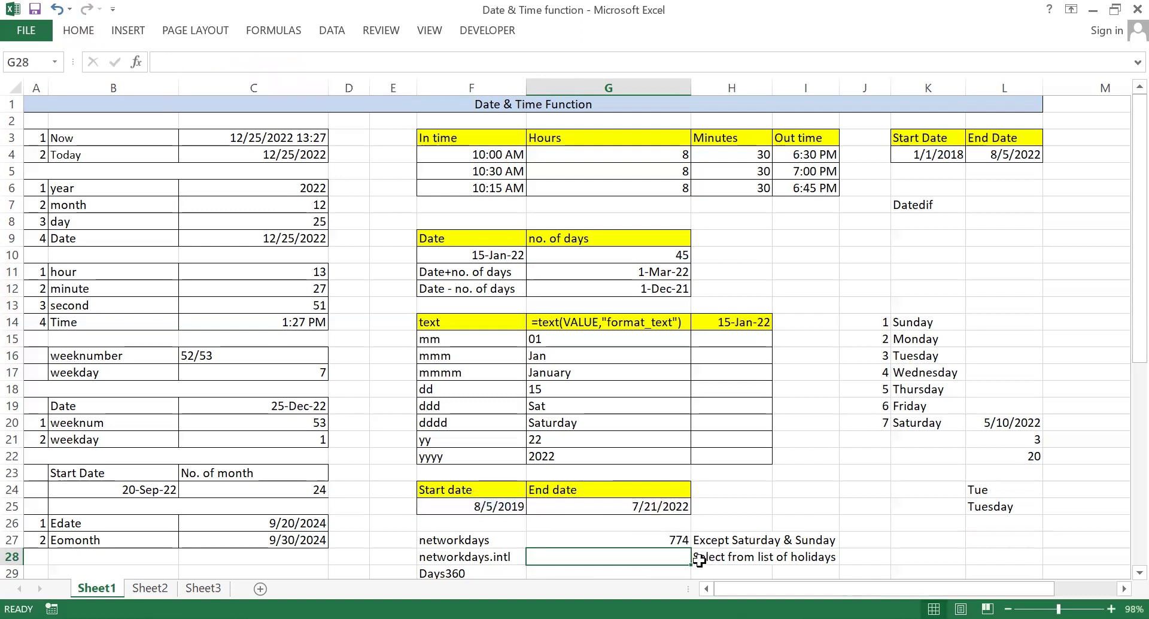
click(672, 540)
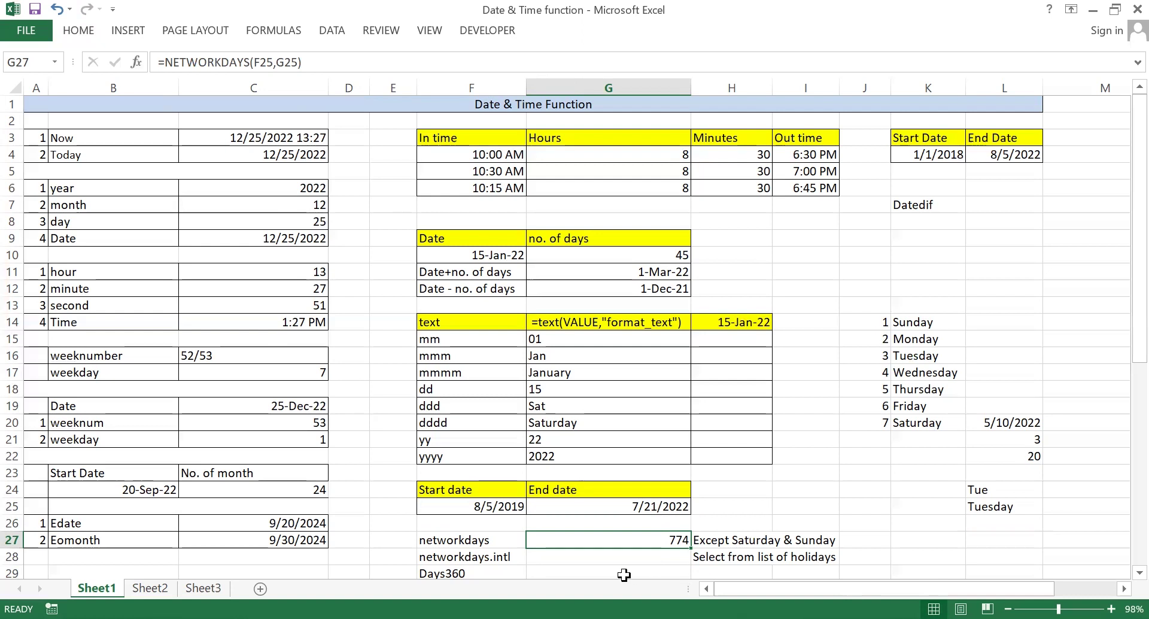
click(608, 564)
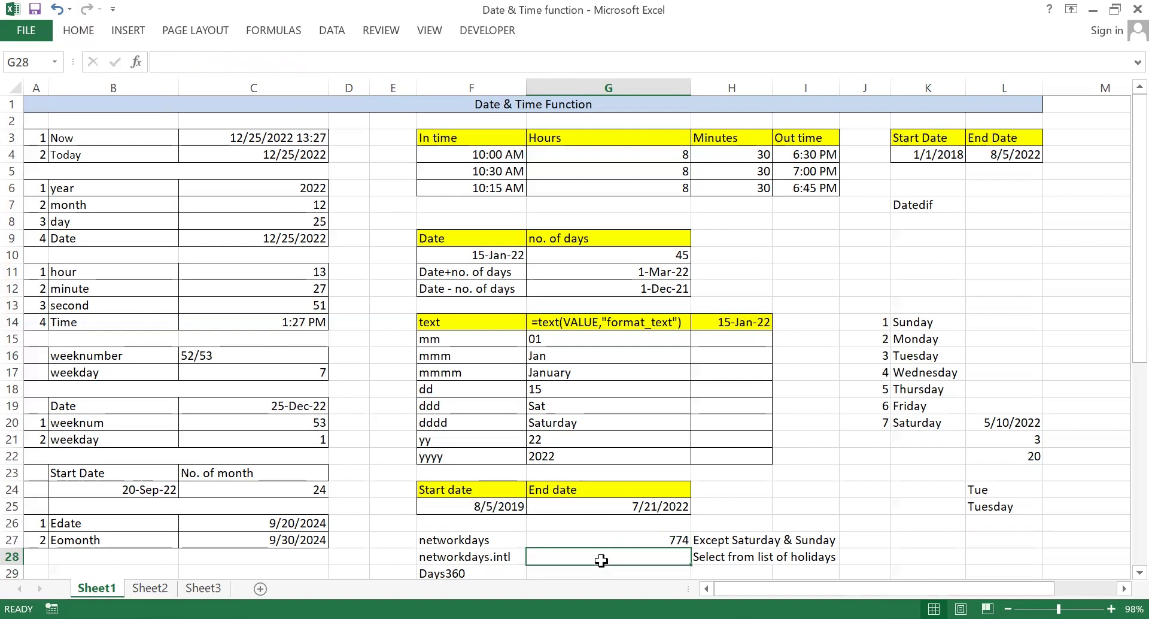
click(465, 540)
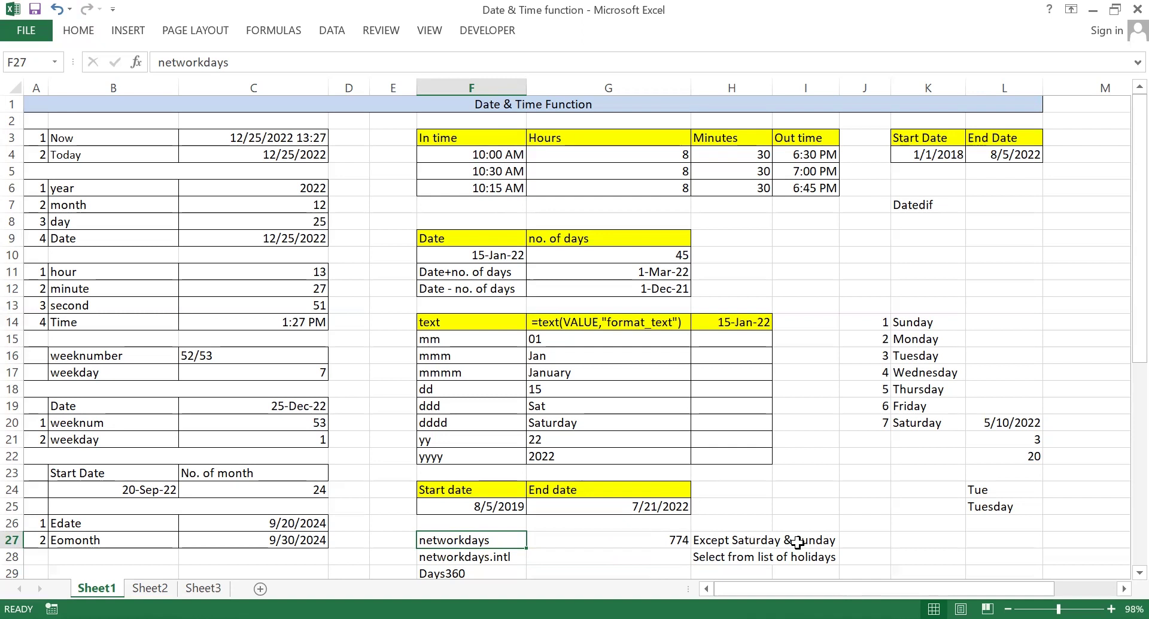
Step: Start =NETWORKDAYS.INTL in G28 with F25 as start date and G25 as end date
click(653, 558)
text(=)
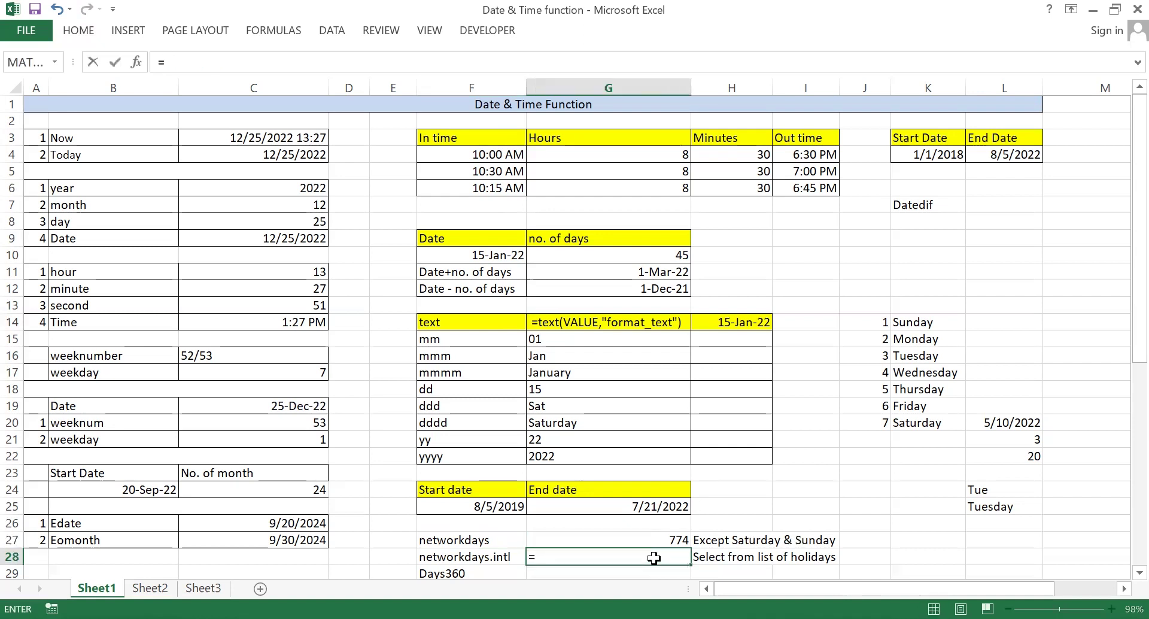
text(NETWORKDAYS.INTL()
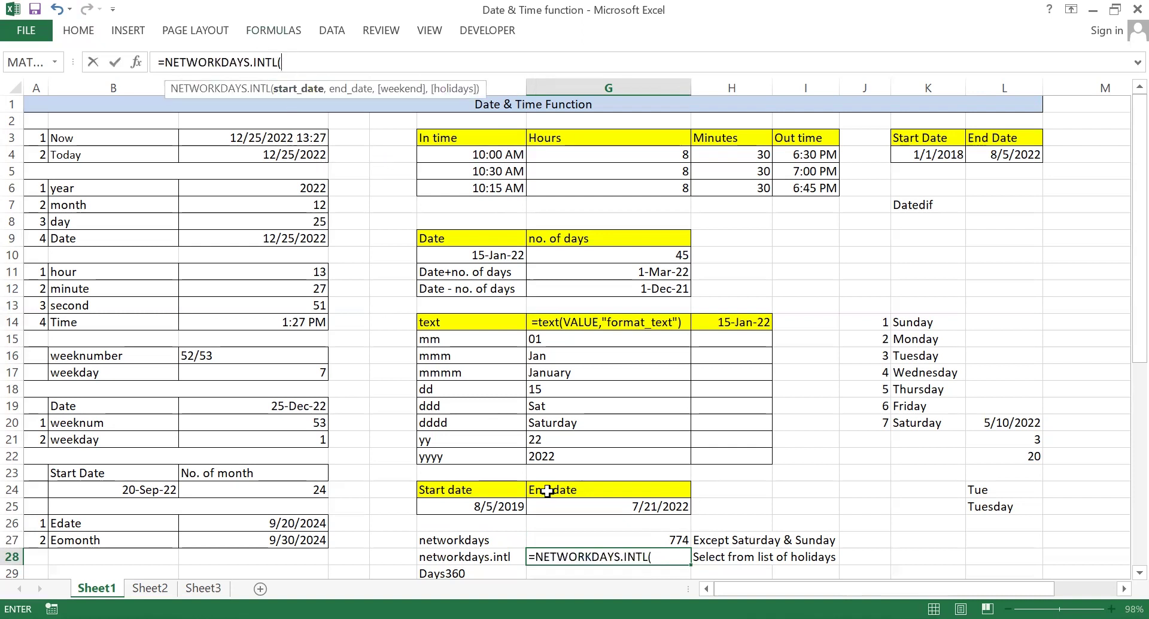
click(493, 504)
text(,)
click(599, 502)
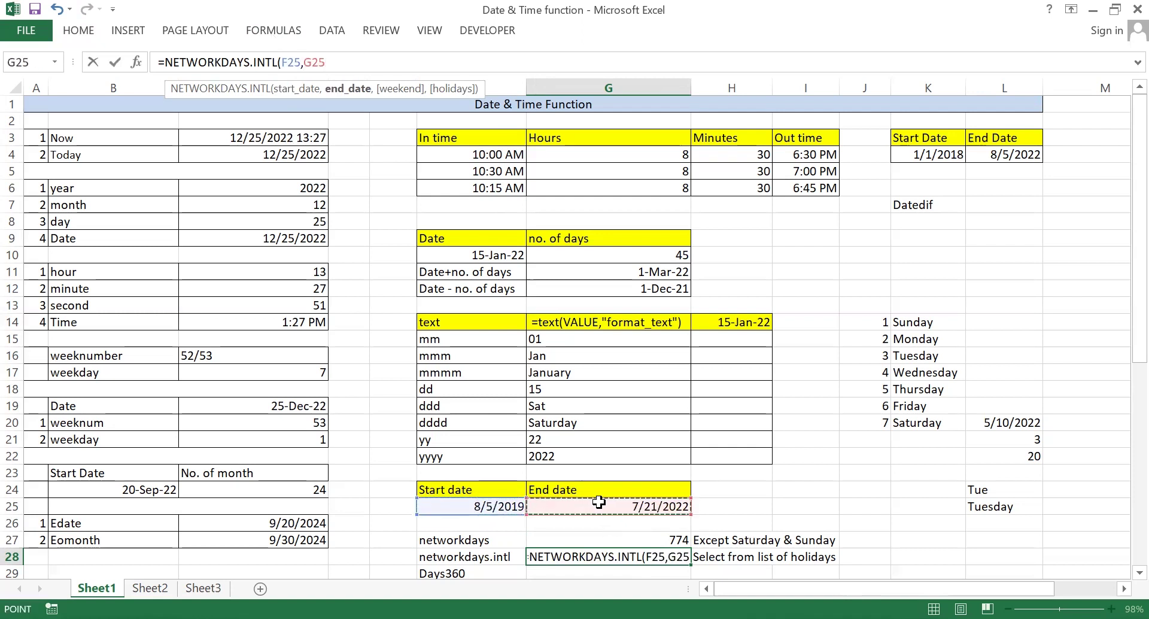
text(,)
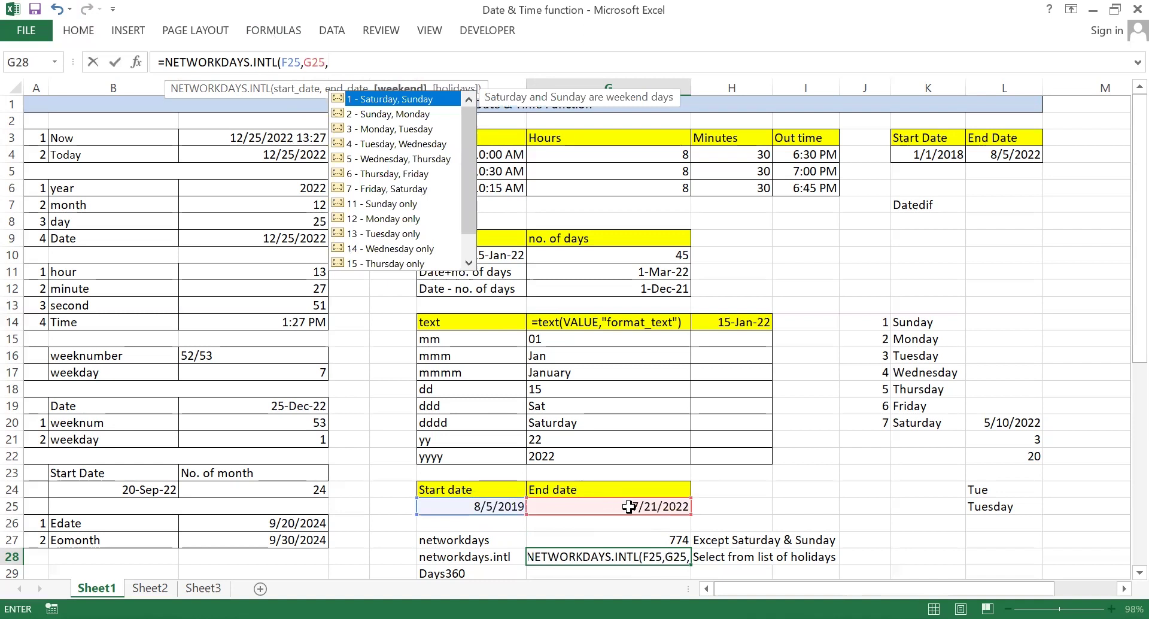
Step: Use the Sunday-only weekend code 11 to complete the formula, returning 928
key(Down)
key(Down)
key(Down)
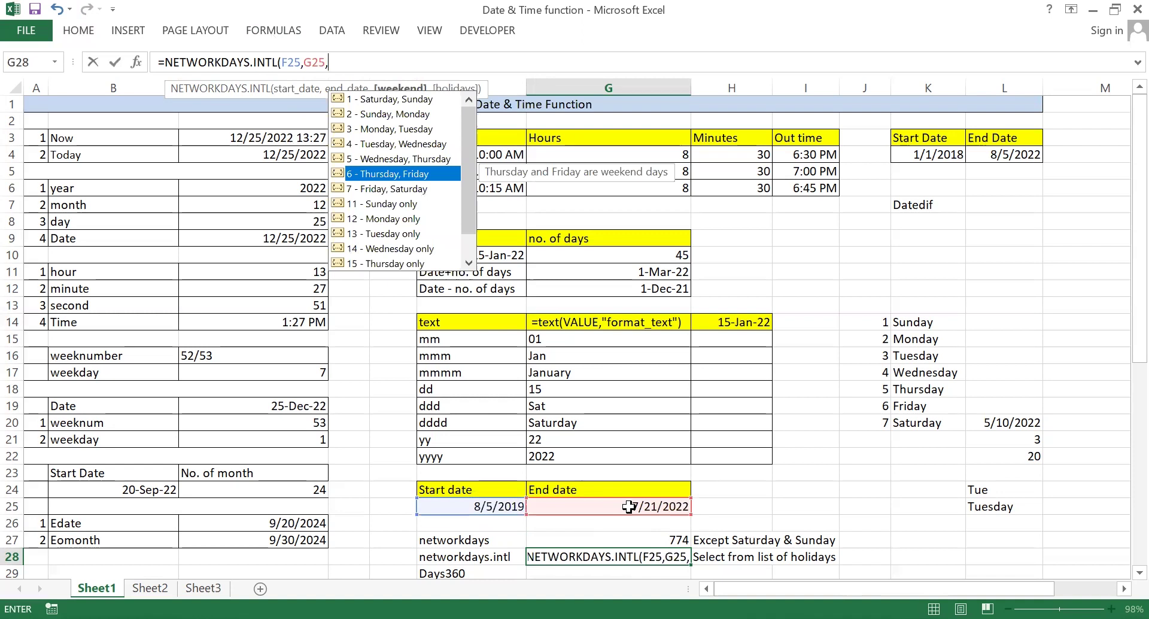
key(Down)
key(Down)
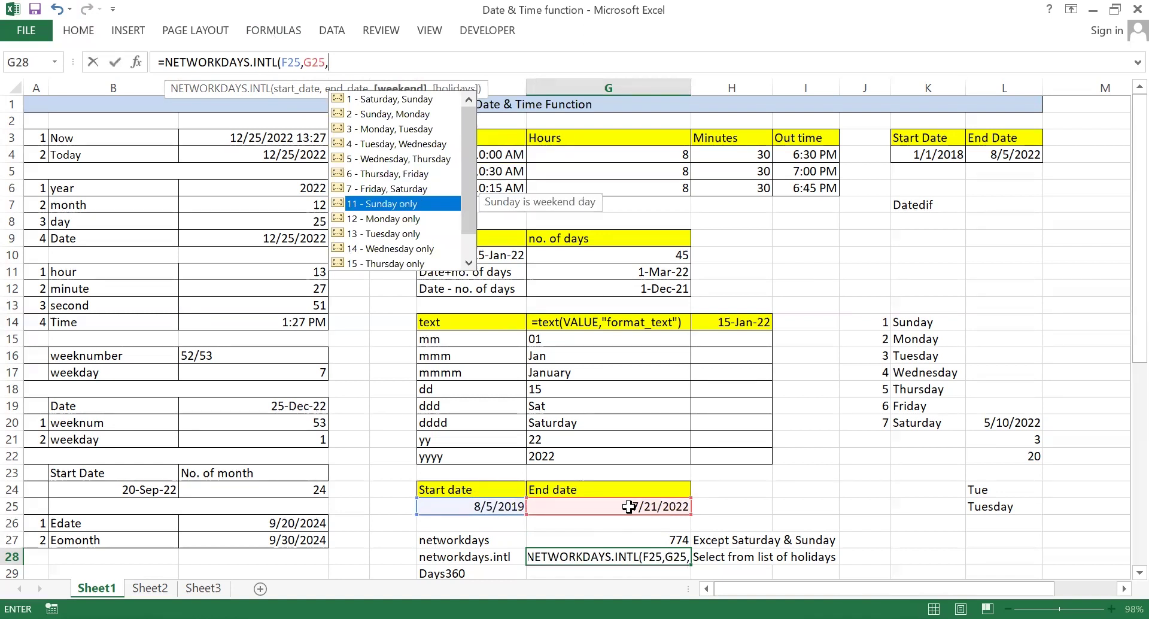
key(Down)
key(Up)
key(Tab)
text())
key(Return)
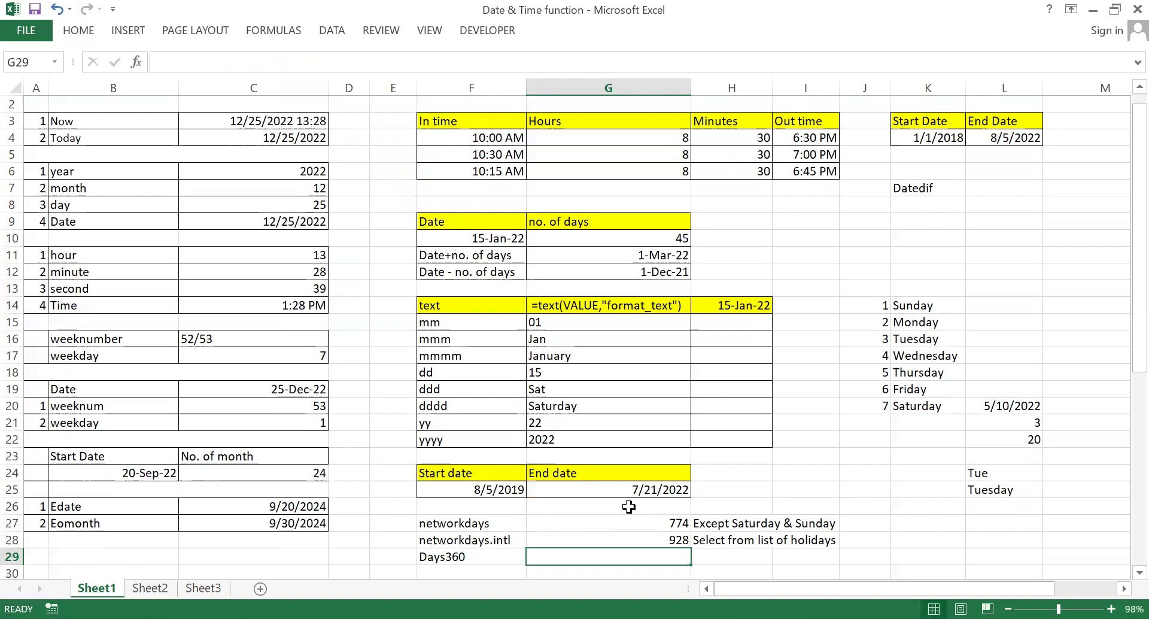
key(Return)
key(Up)
key(Up)
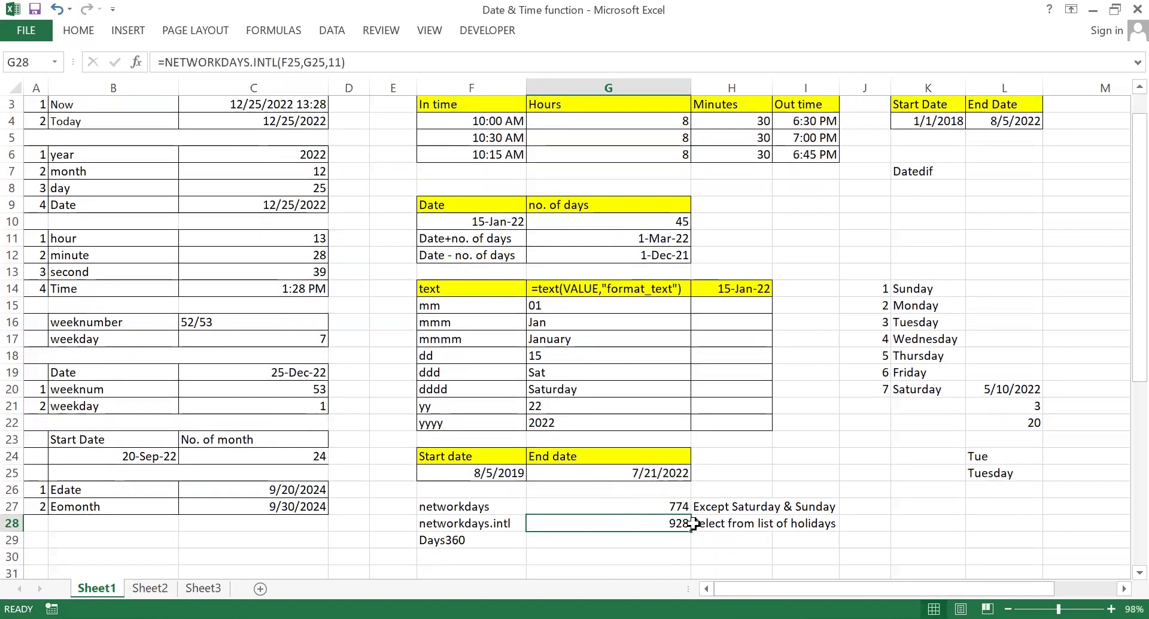
Step: Enter =DAYS360(F25,G25) in G29, returning 1066 days
click(632, 535)
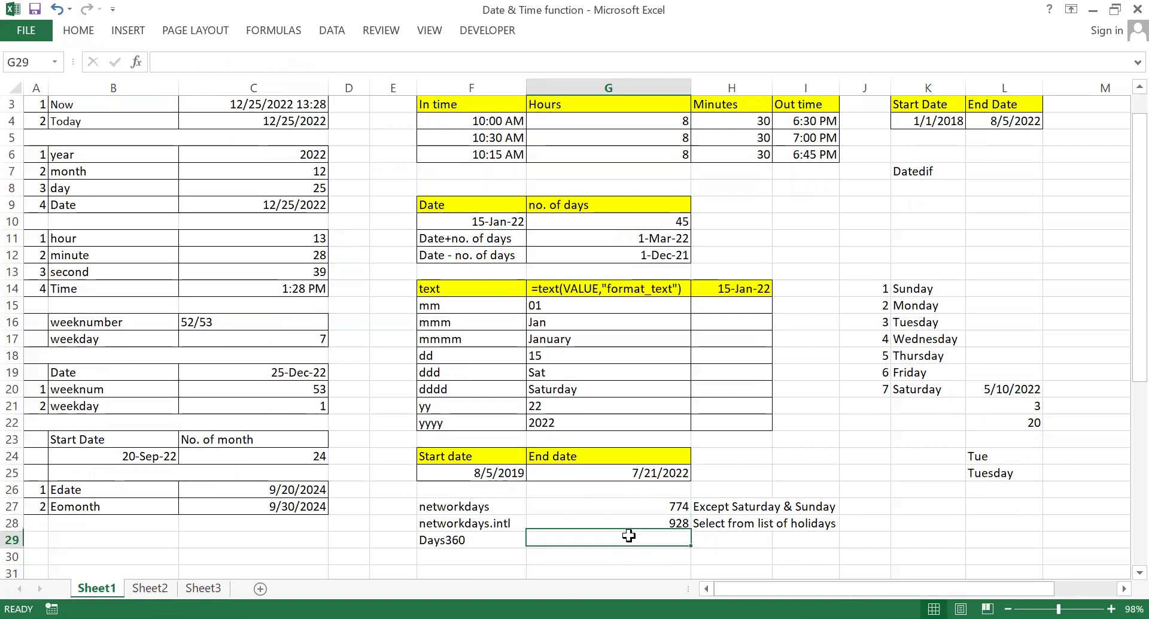
text(=DAYS360()
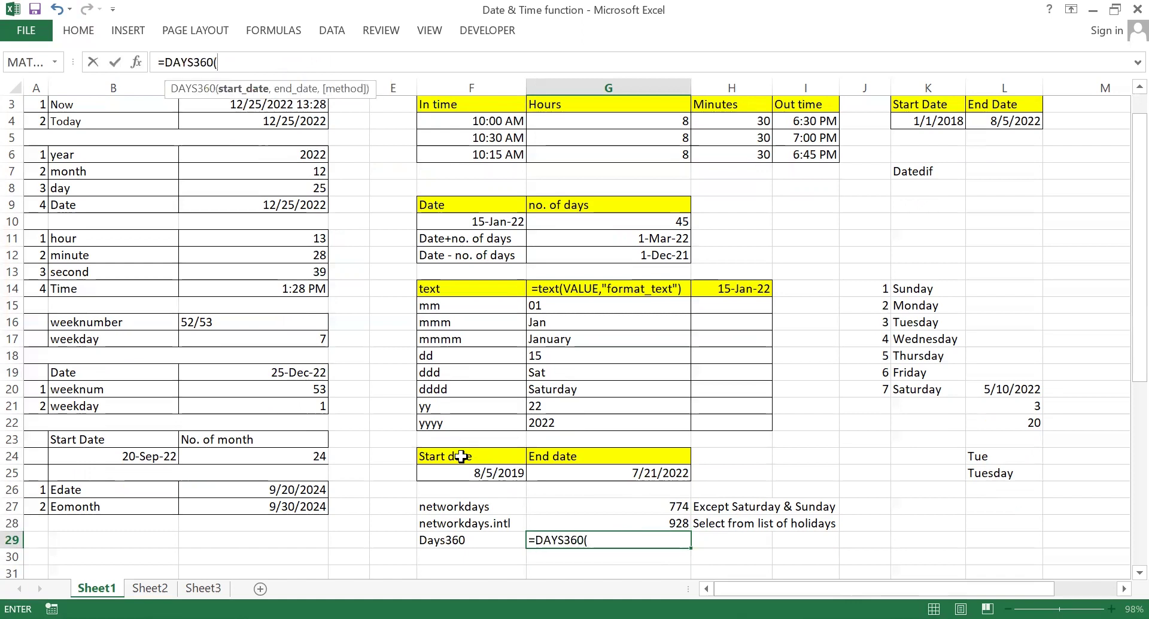
click(475, 473)
text(,)
click(595, 471)
text())
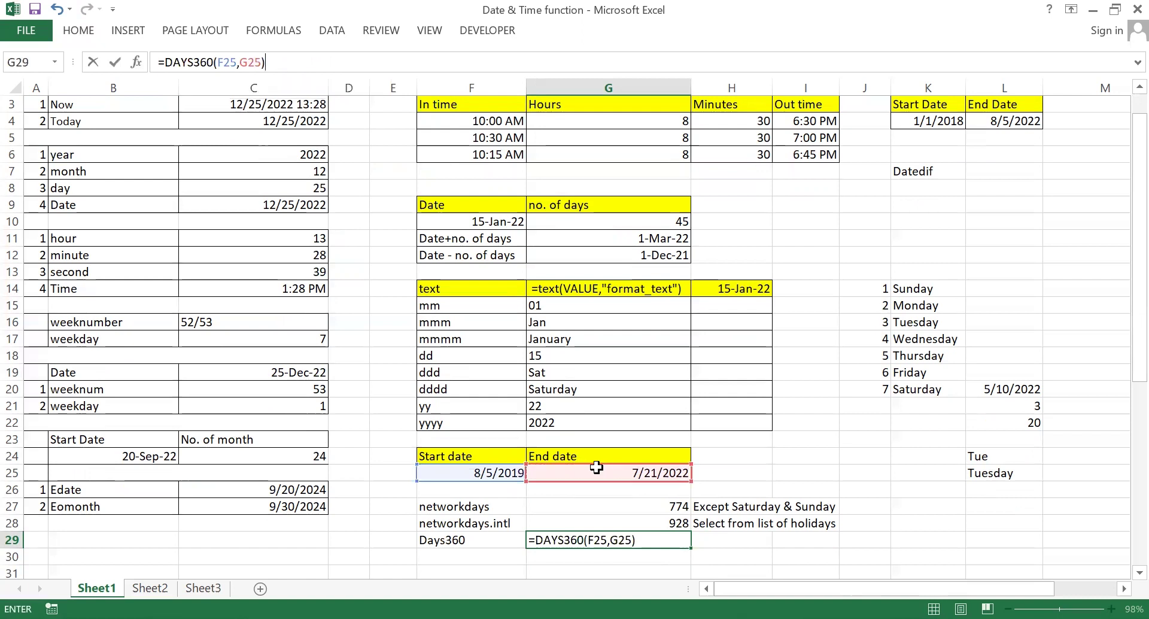
key(Return)
key(Up)
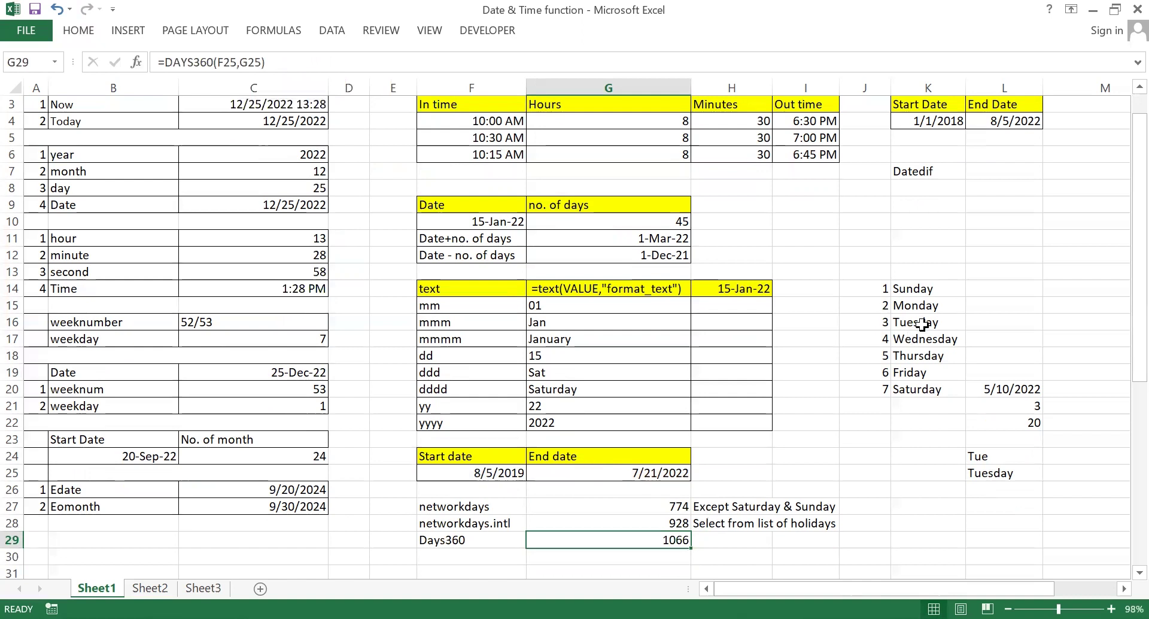
click(997, 164)
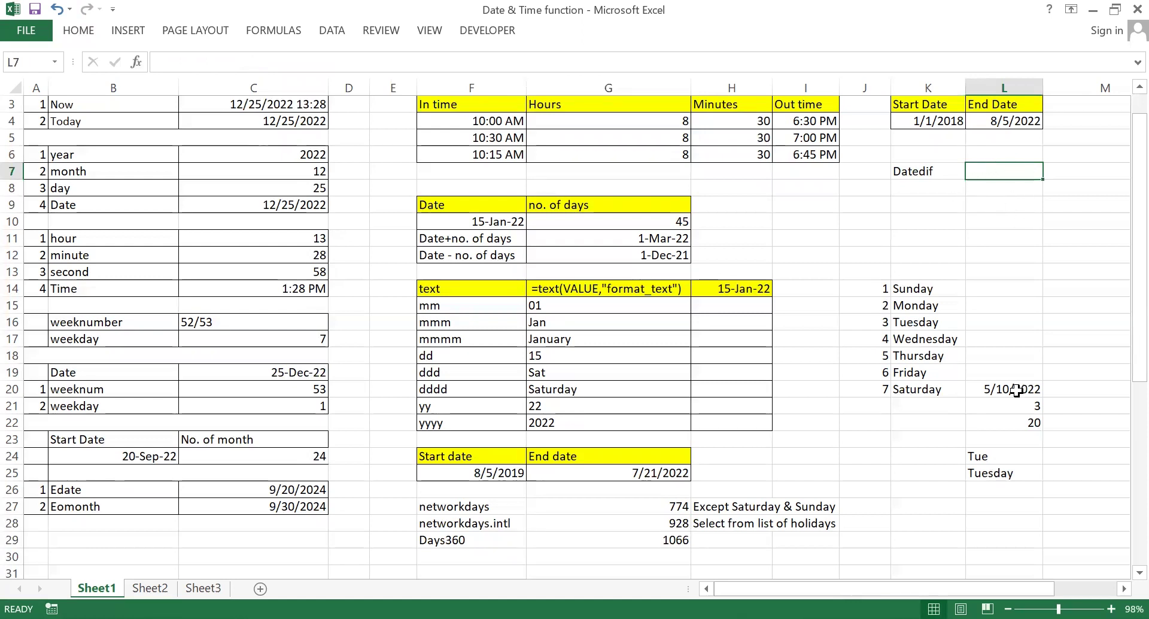
Step: Type the labels year, month and days into M7:M9
drag(932, 589, 986, 588)
scroll(875, 335, right, 1)
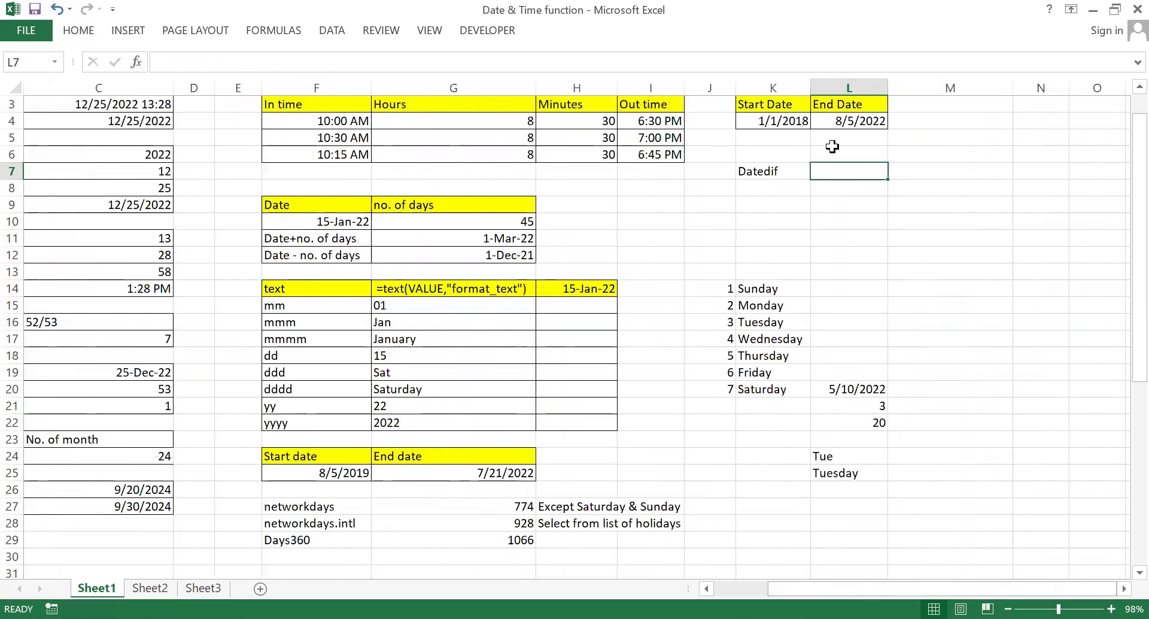
click(919, 180)
text(year)
key(Return)
text(month)
key(Return)
text(days)
key(Return)
Step: Enter =DATEDIF(K4,L4,"y") in L7, returning 4 years
key(Up)
key(Up)
key(Up)
key(Up)
key(Left)
key(Down)
text(=)
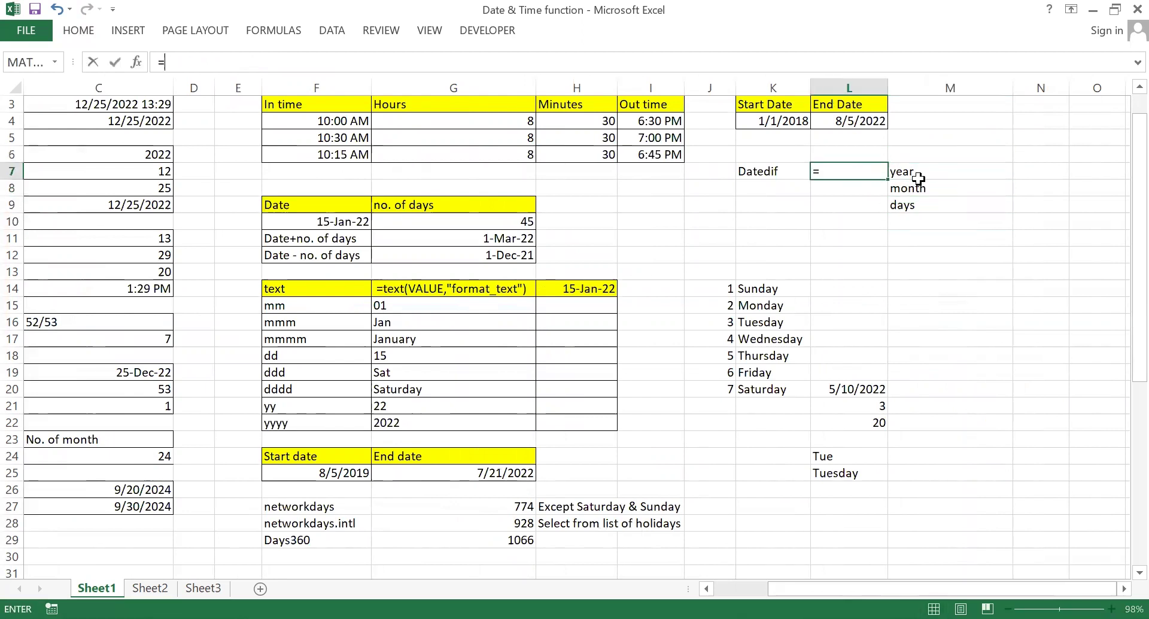
text(datedif)
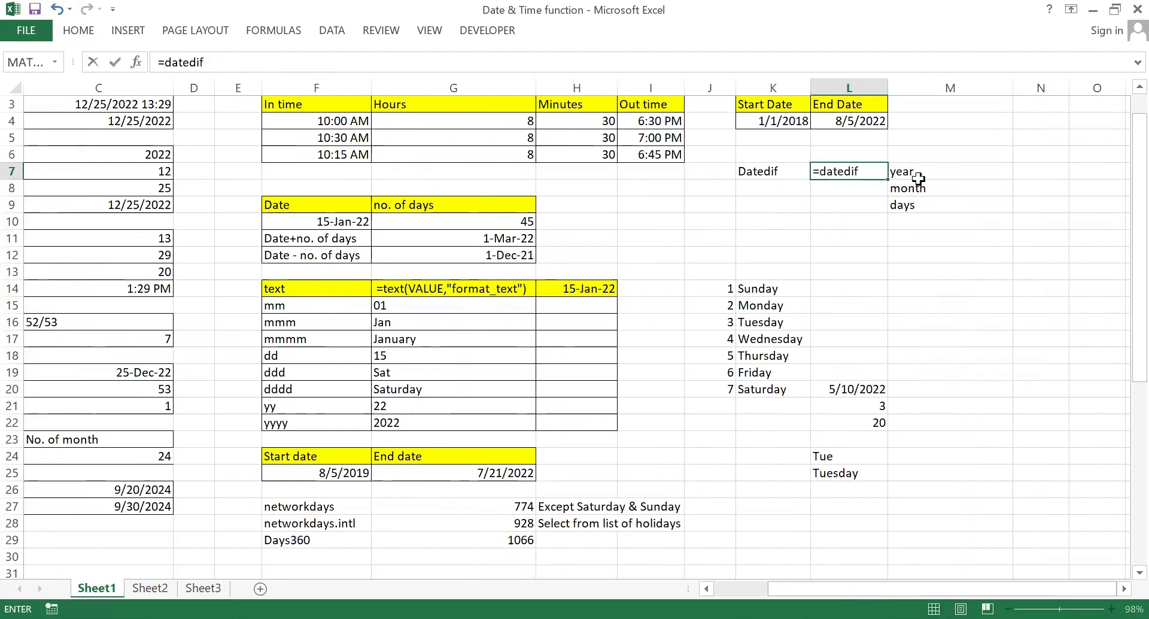
text(()
click(778, 121)
text(,)
click(841, 120)
text(,"y"))
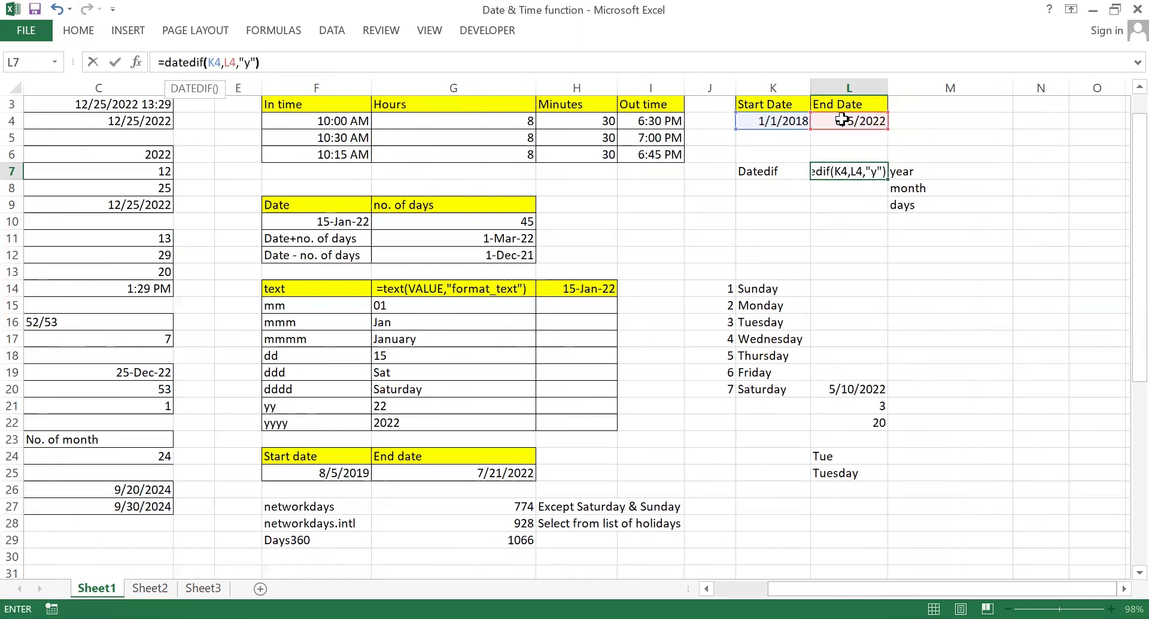
key(Return)
key(Up)
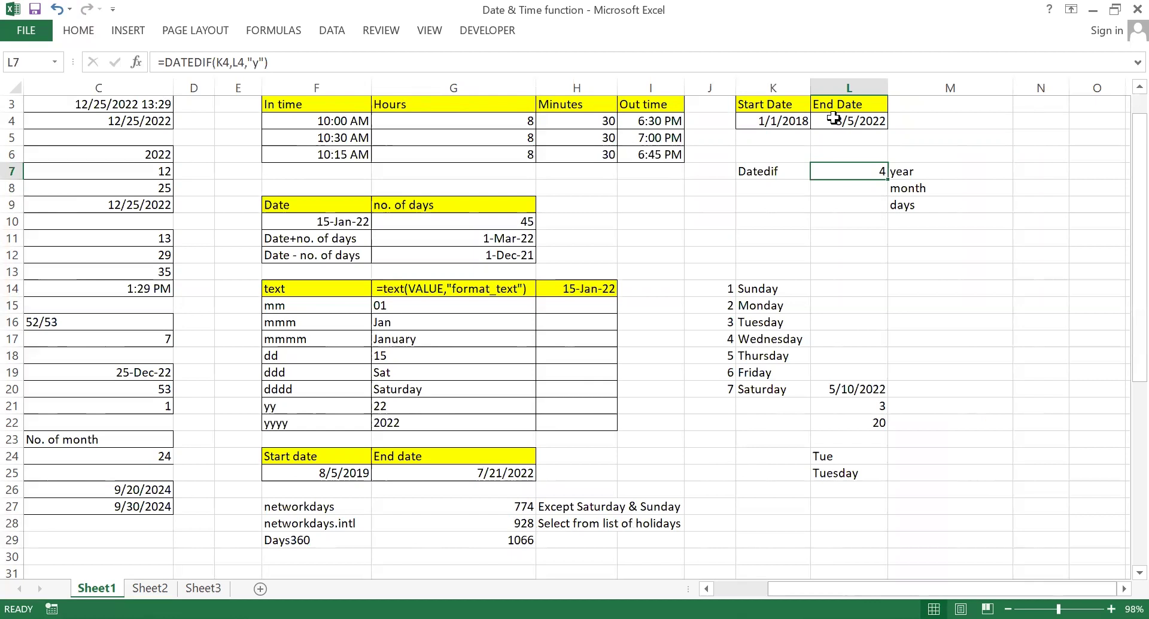
click(866, 186)
Step: Enter =DATEDIF(K4,L4,"m") in L8, returning 55 months, then begin the days formula
text(=)
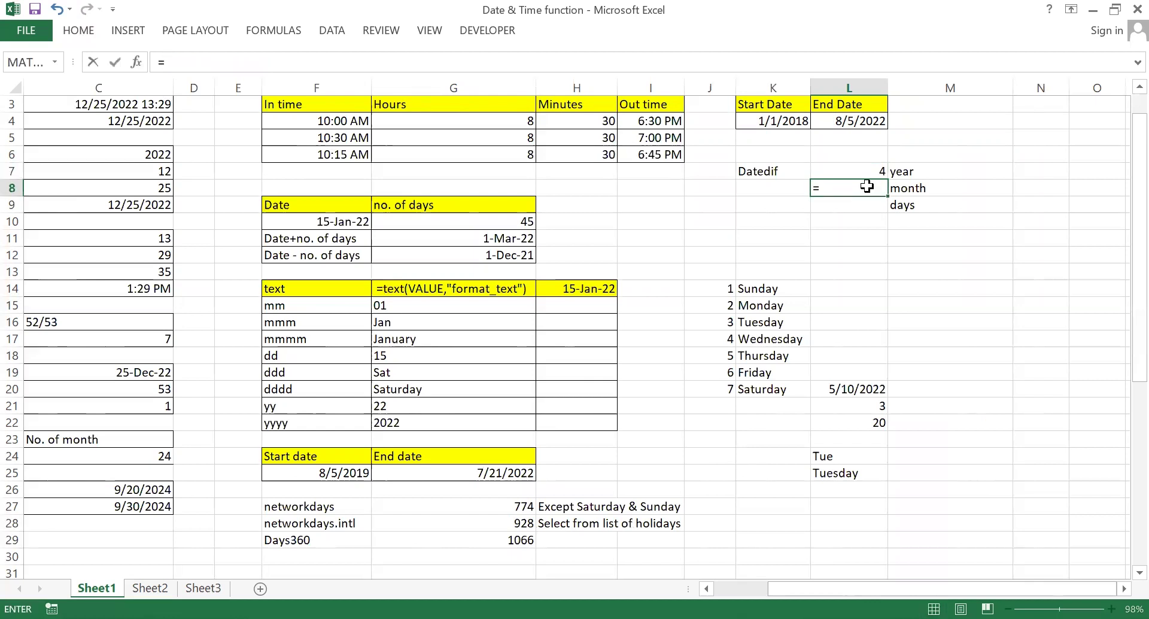
text(datedif)
text(()
click(793, 122)
text(,)
click(864, 122)
text(,"m"))
key(Return)
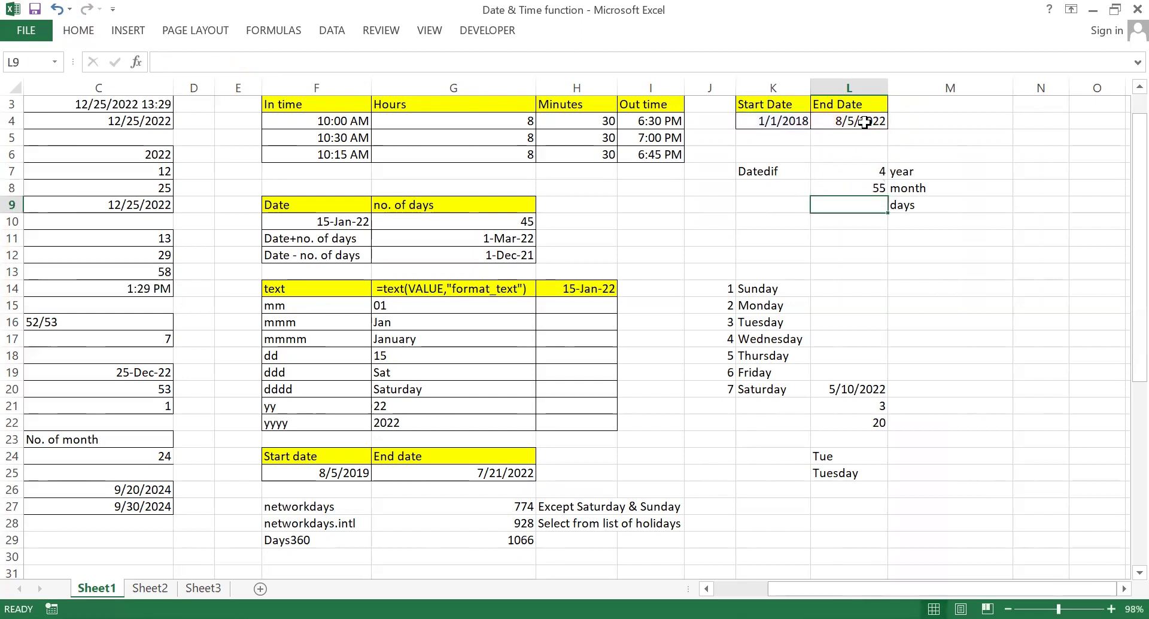
key(Up)
key(Up)
key(Up)
key(Up)
key(Up)
key(Left)
key(Down)
key(Down)
key(Down)
key(Right)
key(Down)
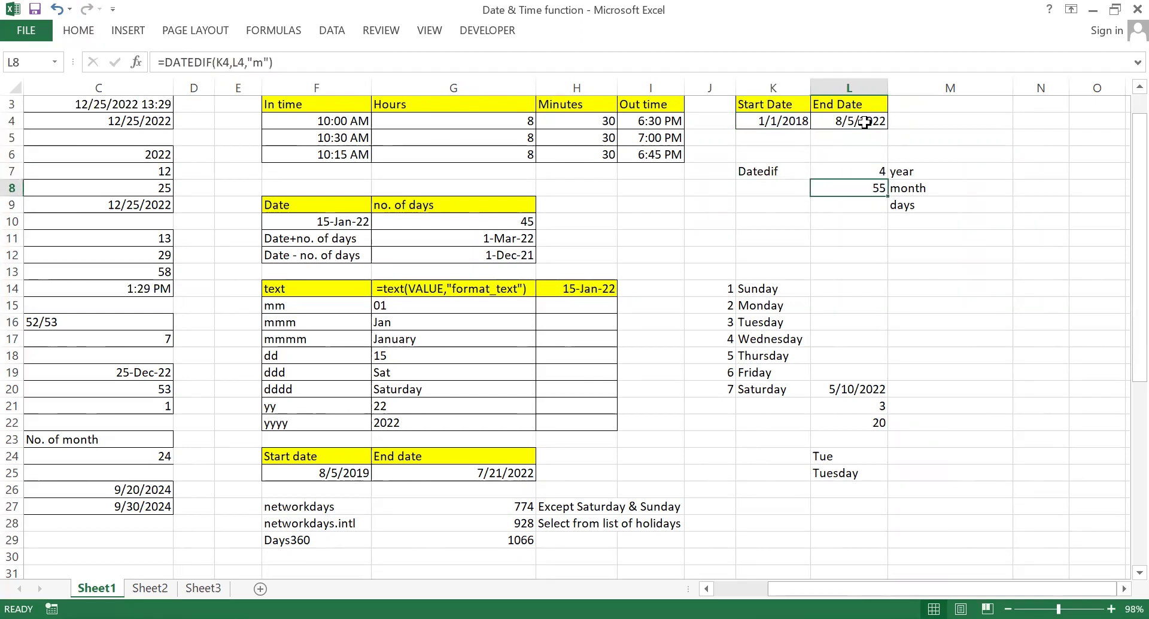
key(Down)
text(=)
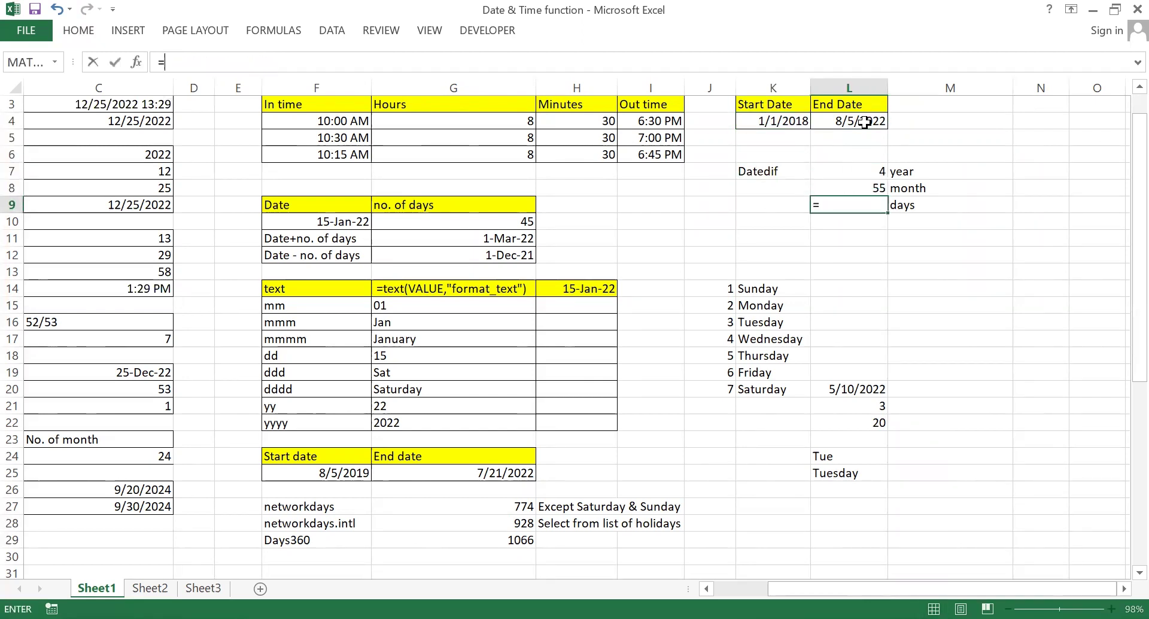
text(day)
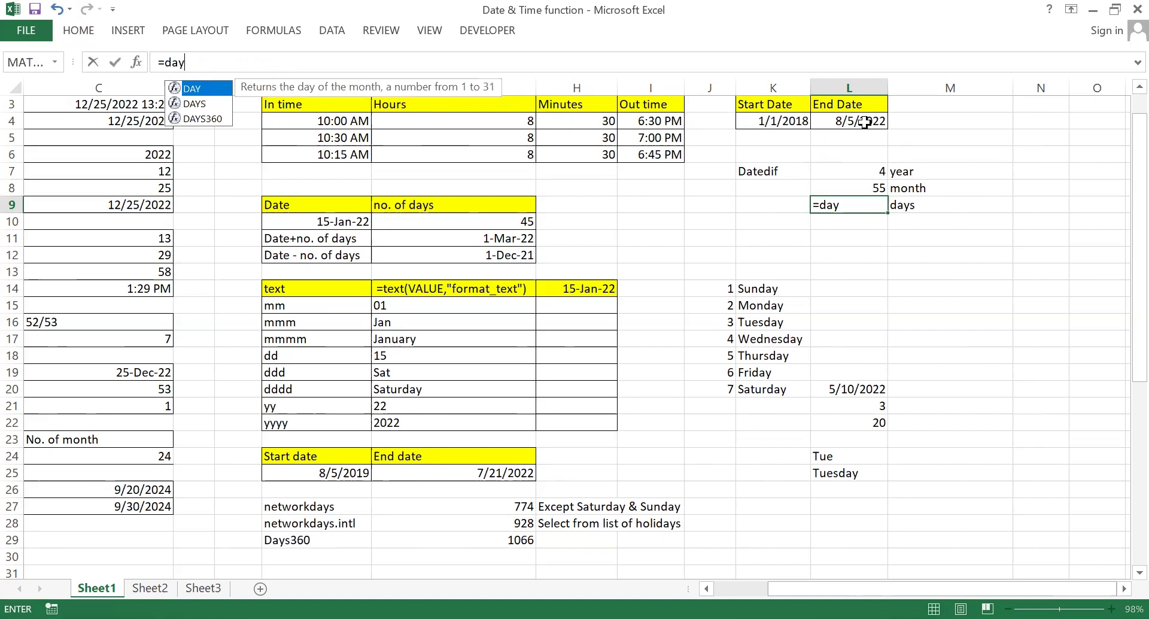
Step: Commit the incomplete days formula in L9, which produces a #NAME? error
key(BackSpace)
text(tedif)
key(ctrl+Return)
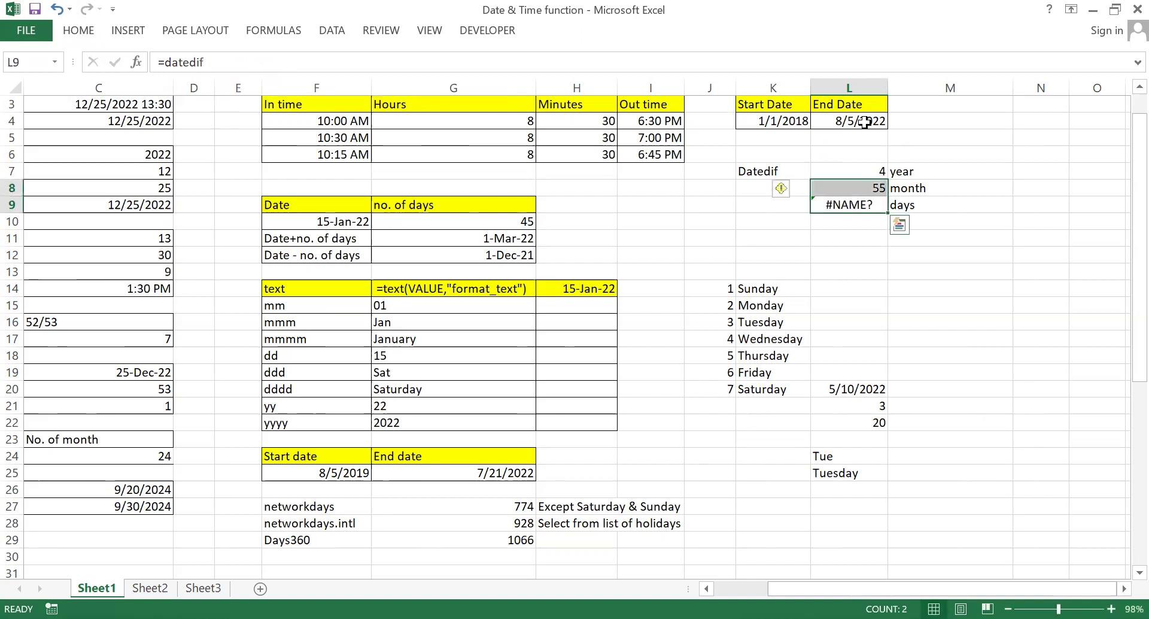
key(Down)
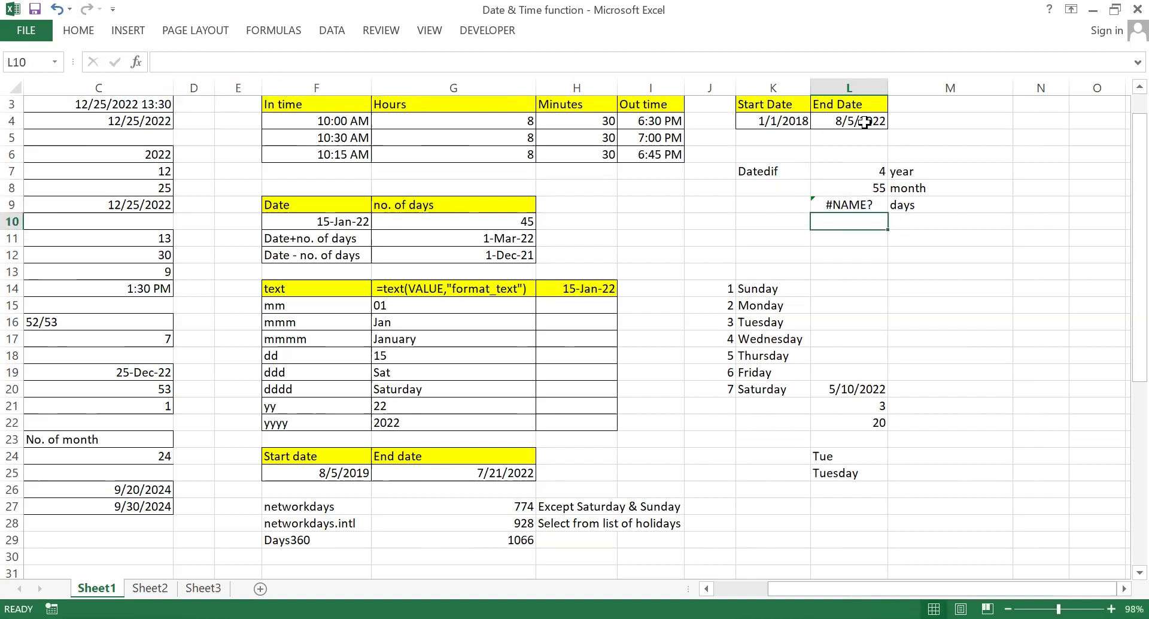
key(Up)
Step: Re-enter L9 as =DATEDIF(K4,L4,"d"), returning 1677 days
text(=)
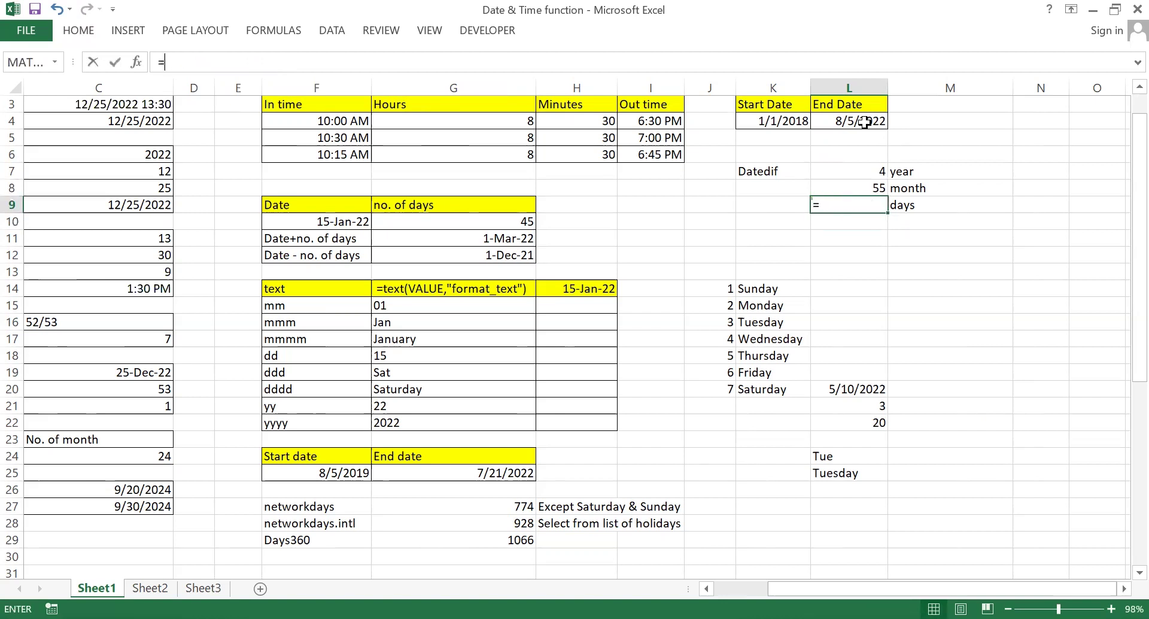
text(datedif)
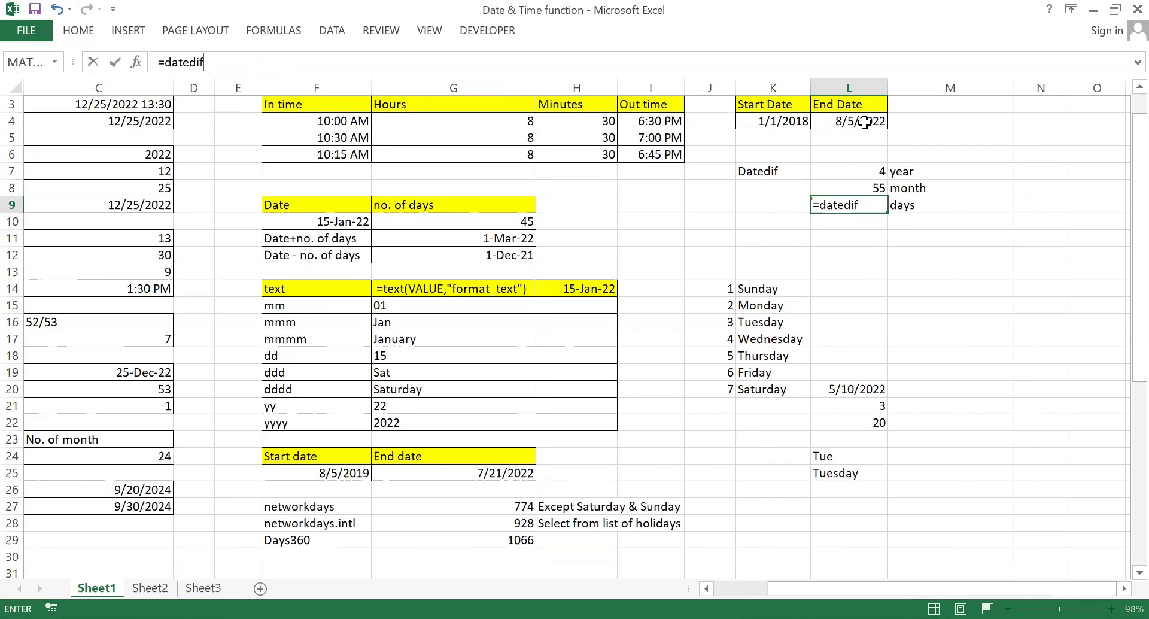
text(()
click(784, 121)
text(,)
click(841, 120)
text(,")
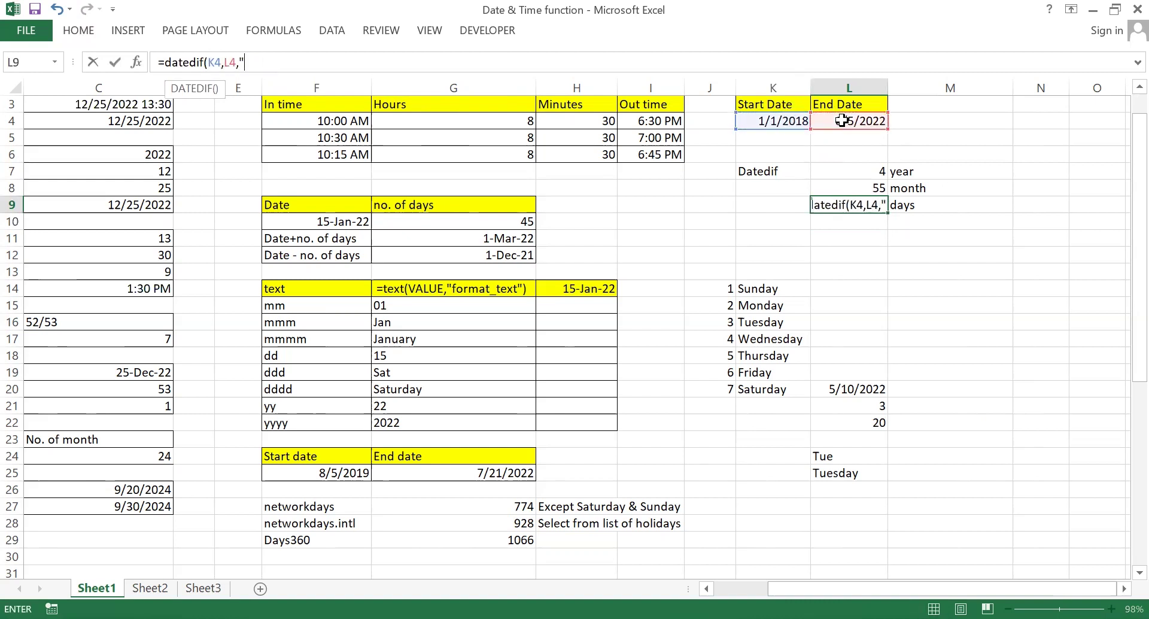
text(d"))
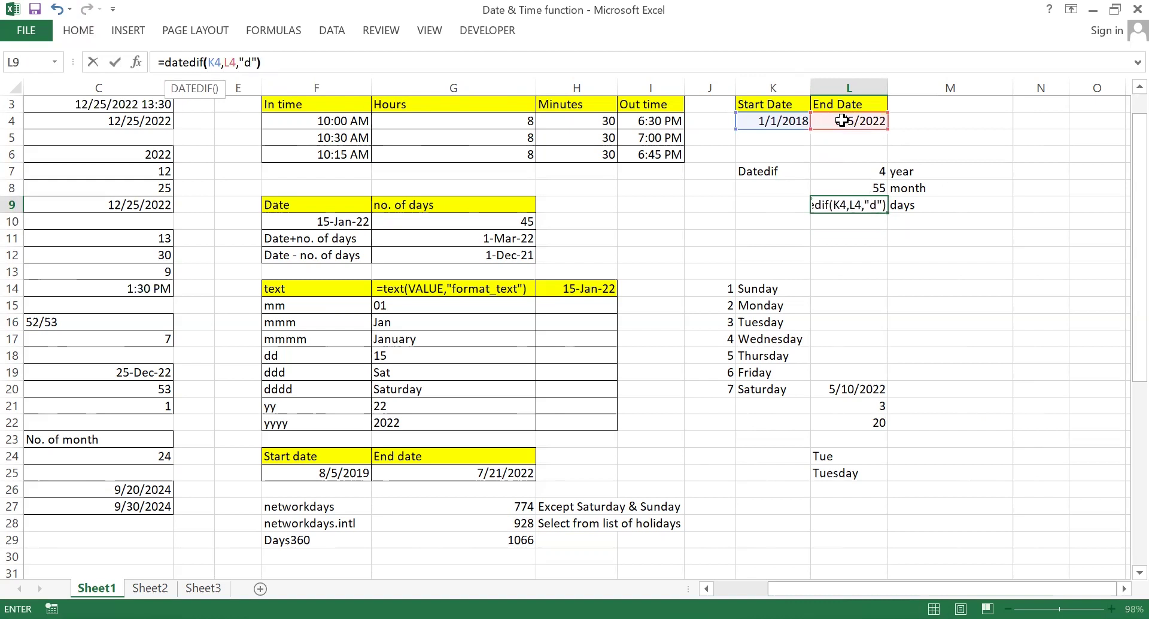
key(Return)
key(Down)
key(Up)
key(Up)
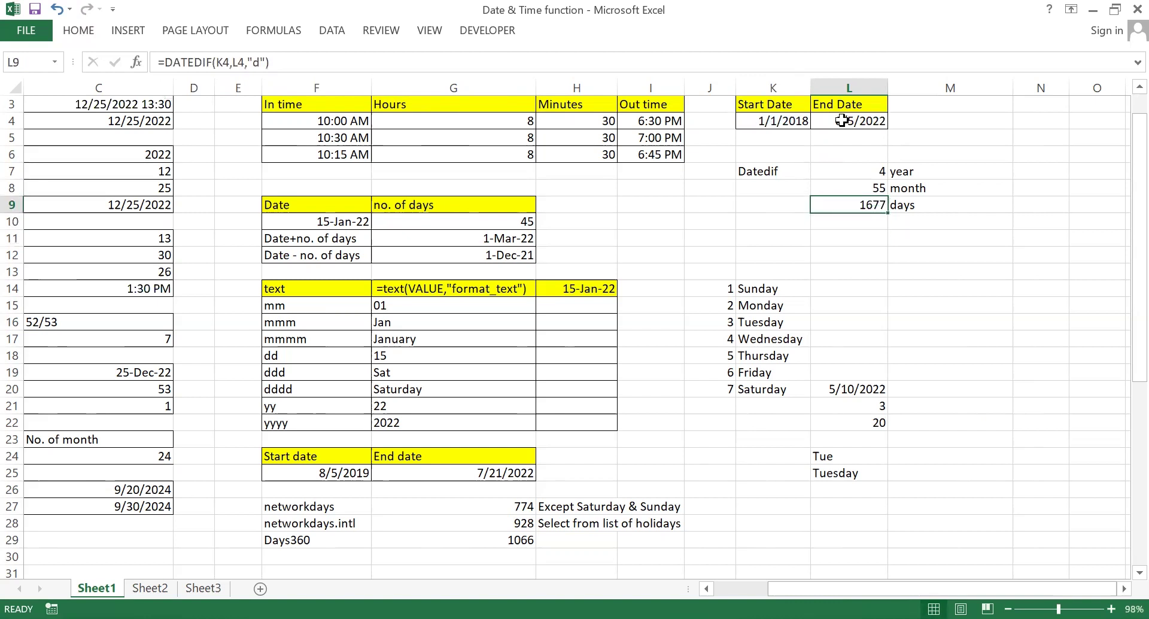
Step: Check the L9 days result against the K4:L4 start and end dates
click(859, 222)
click(852, 206)
click(865, 222)
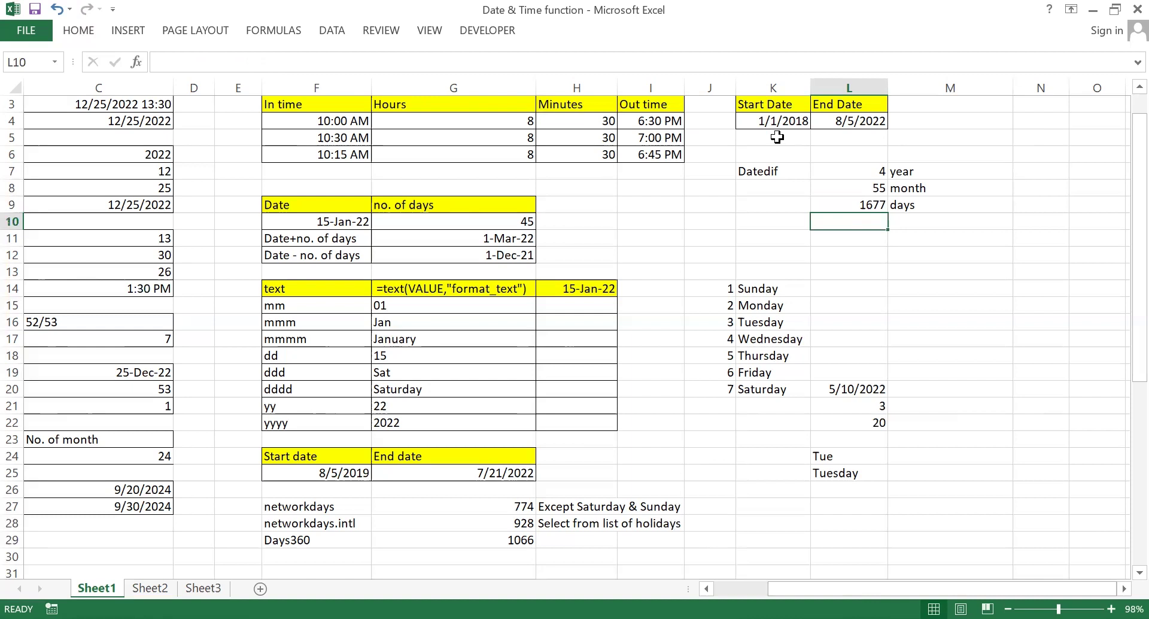
drag(775, 121, 866, 128)
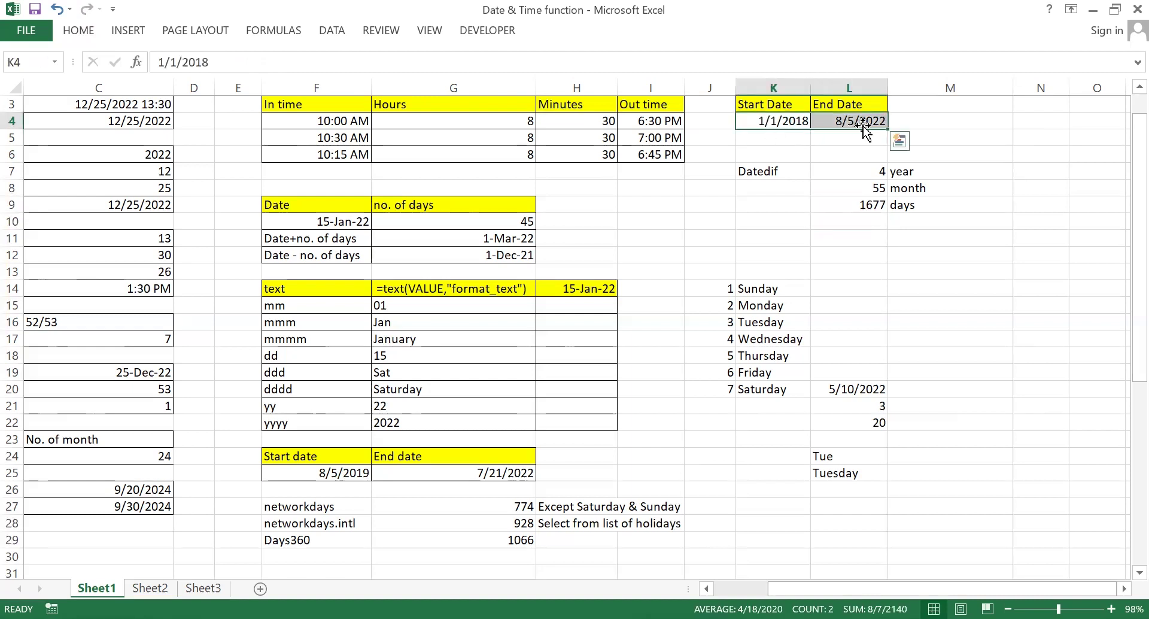
click(877, 244)
click(924, 345)
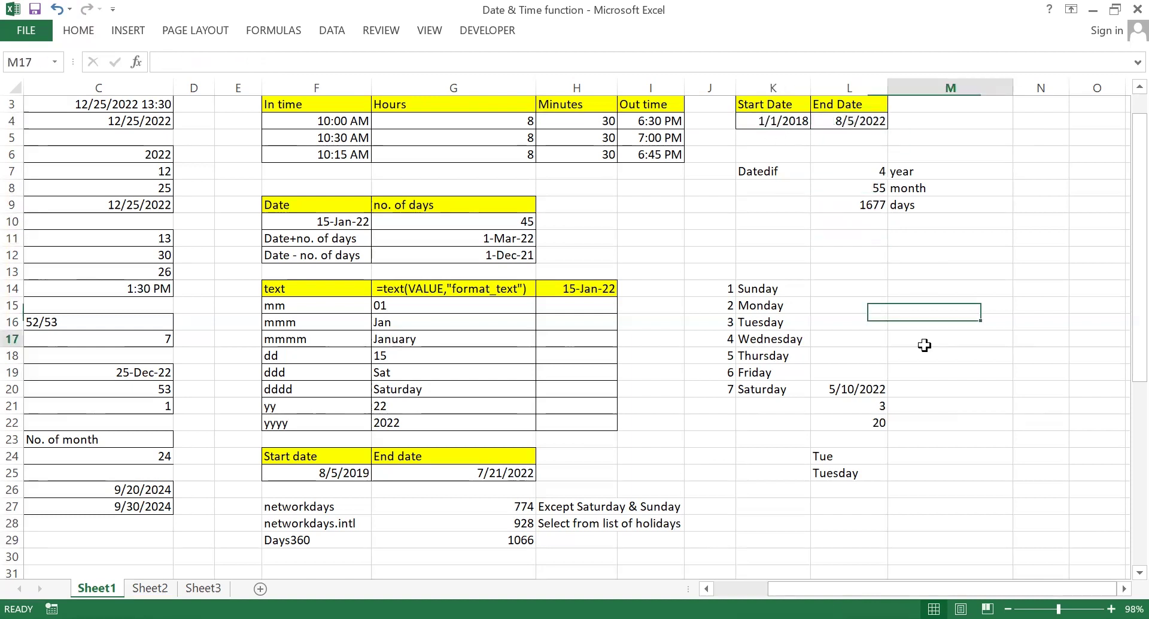